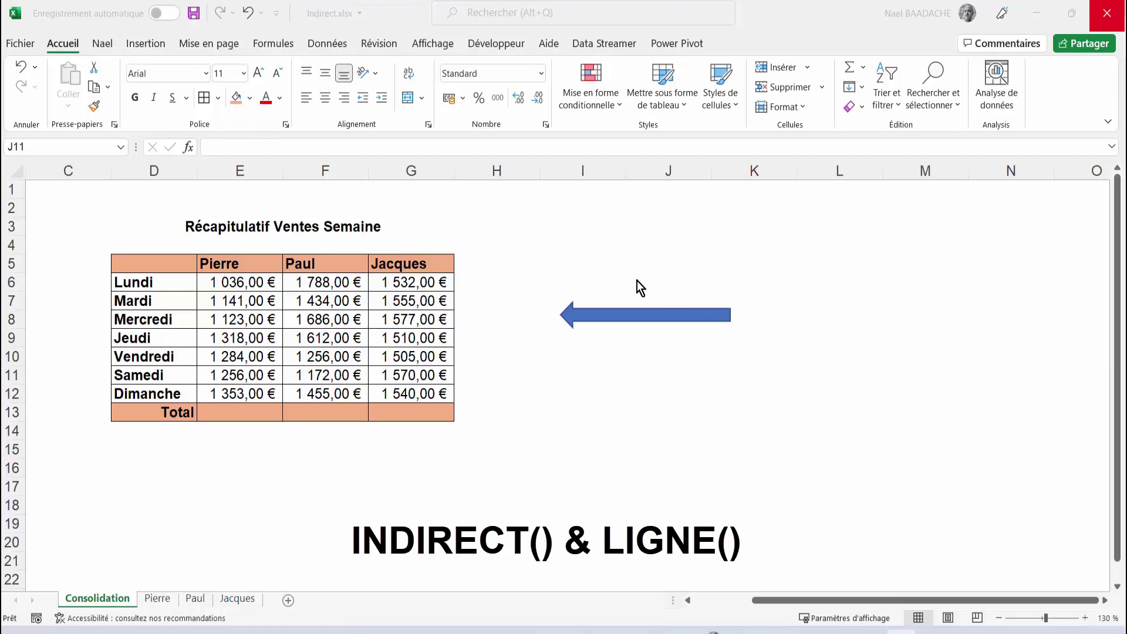
click(350, 322)
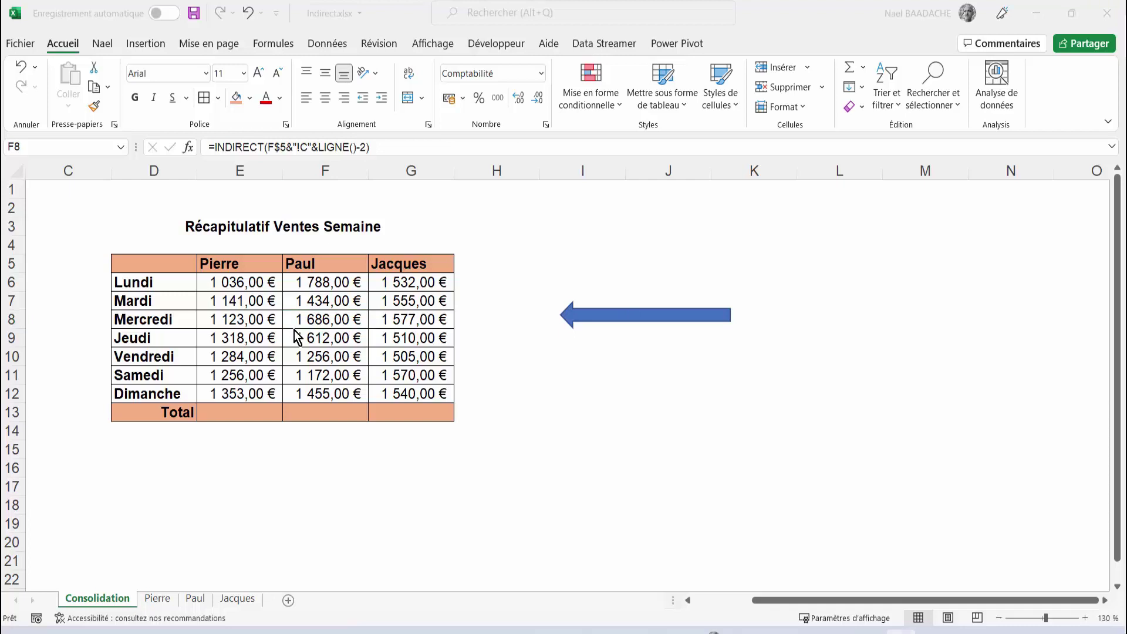
click(199, 599)
click(250, 599)
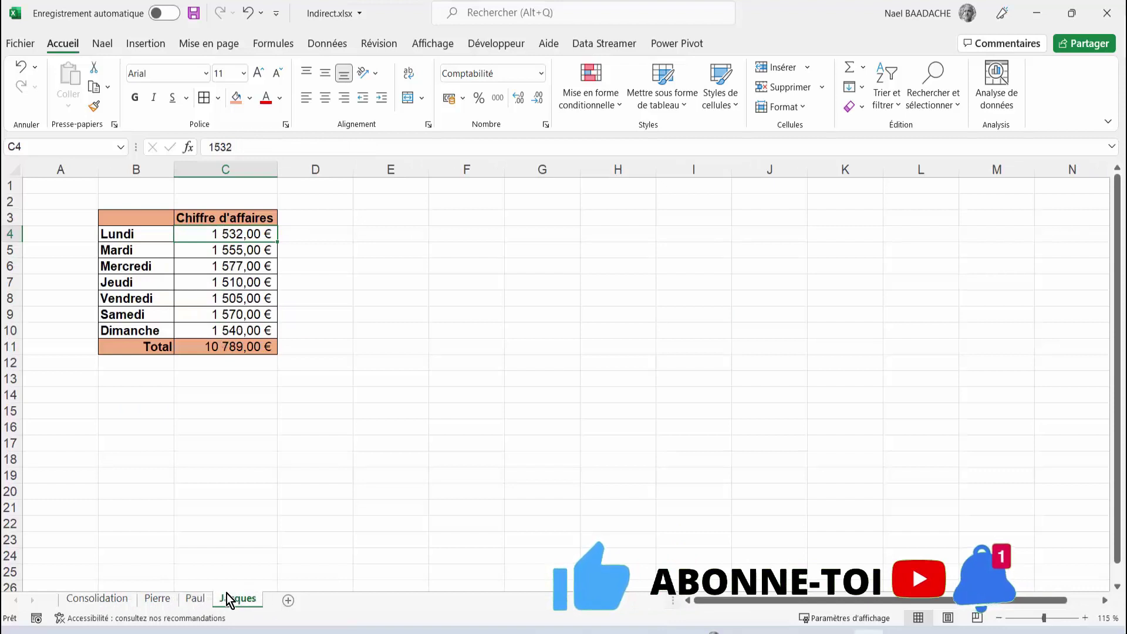
click(166, 599)
click(195, 599)
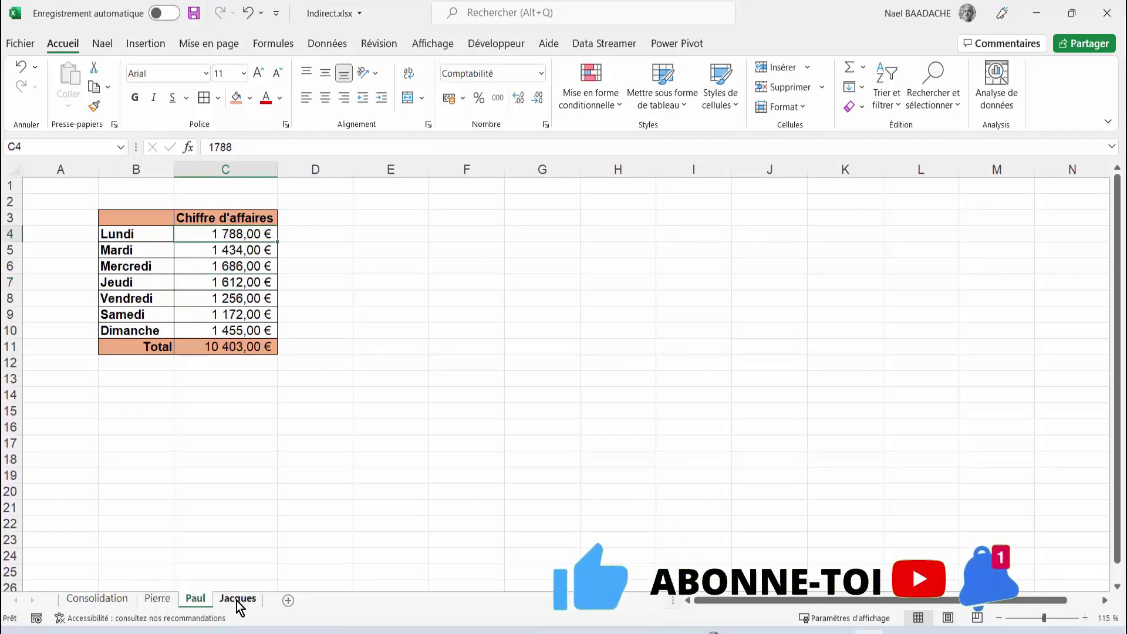
click(237, 599)
click(114, 600)
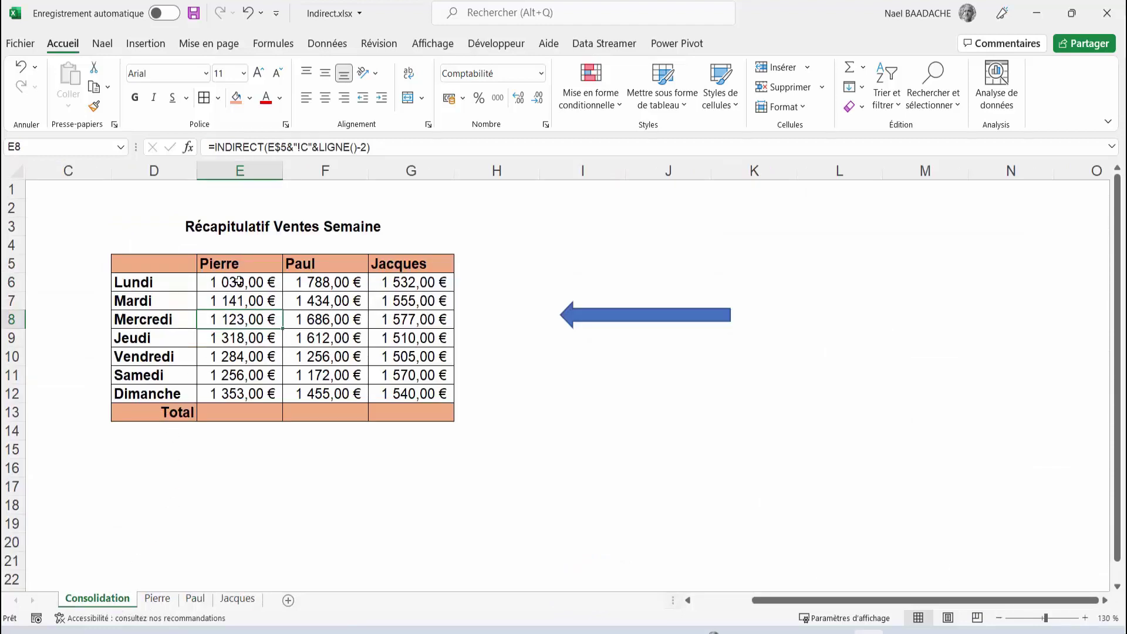
click(239, 280)
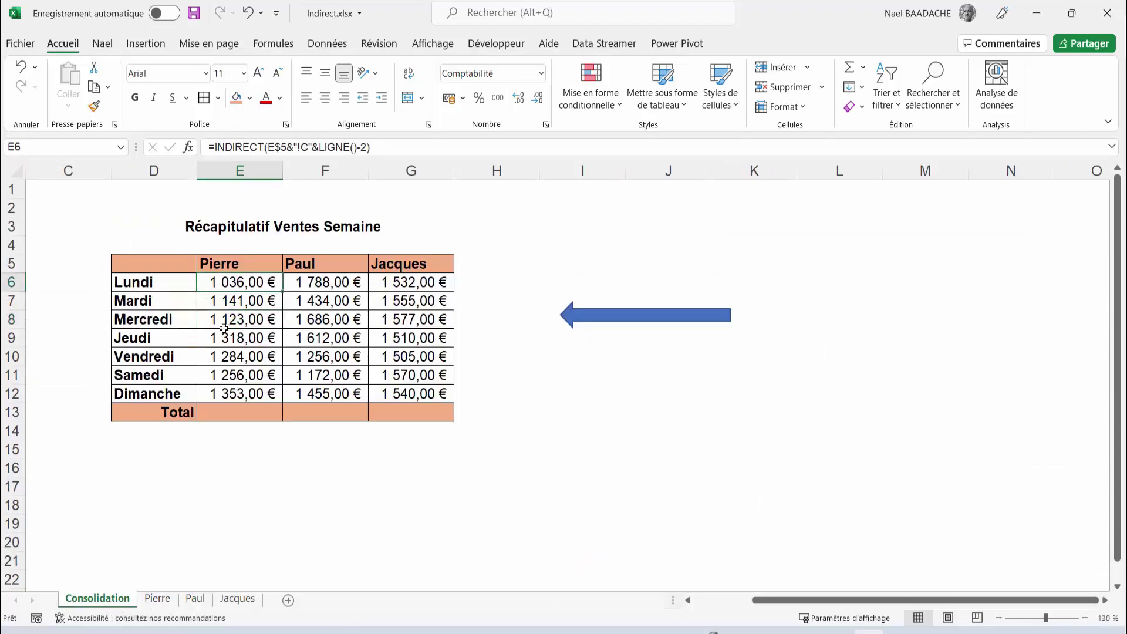
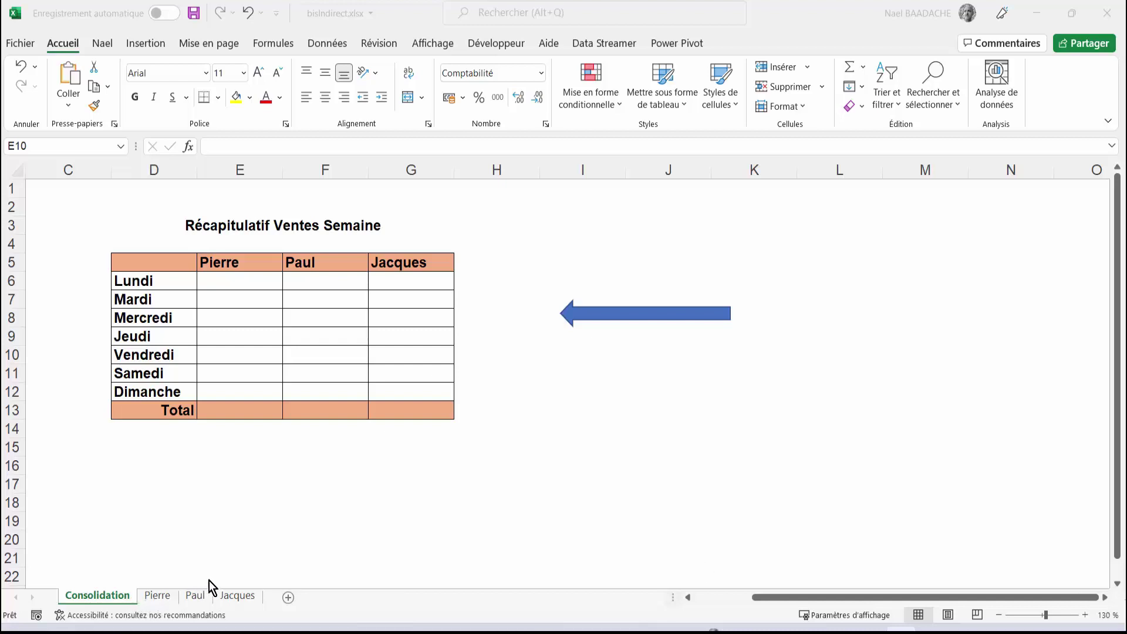
- Show the empty Pierre sheet of bisIndirect.xlsx
click(157, 597)
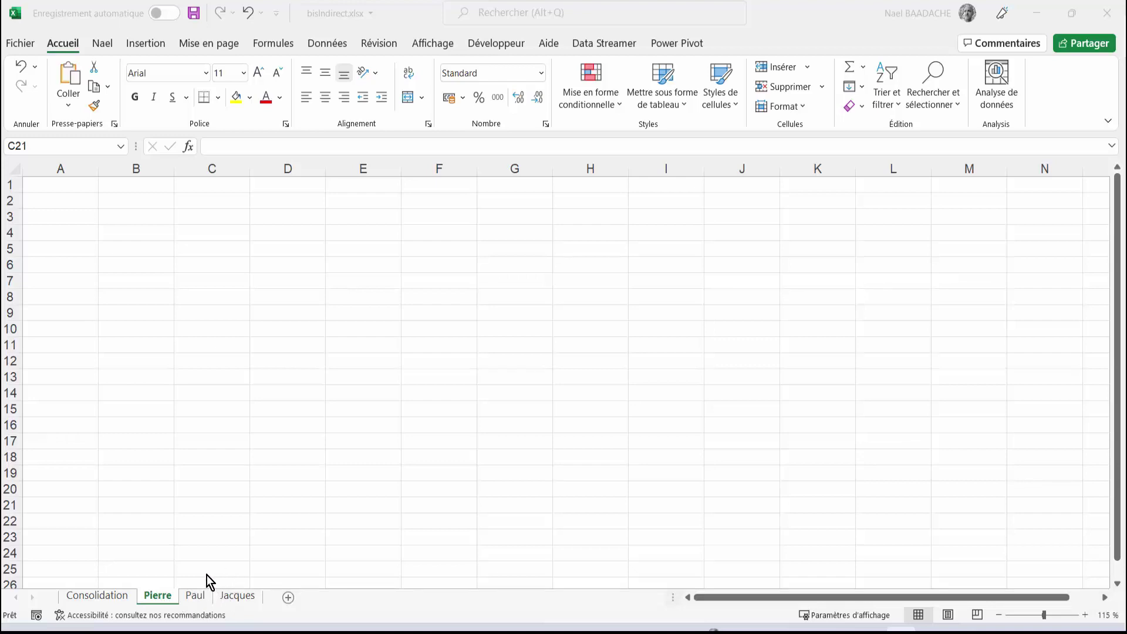
- Group the Paul and Jacques sheets with Pierre, then select cell B5
key(ctrl)
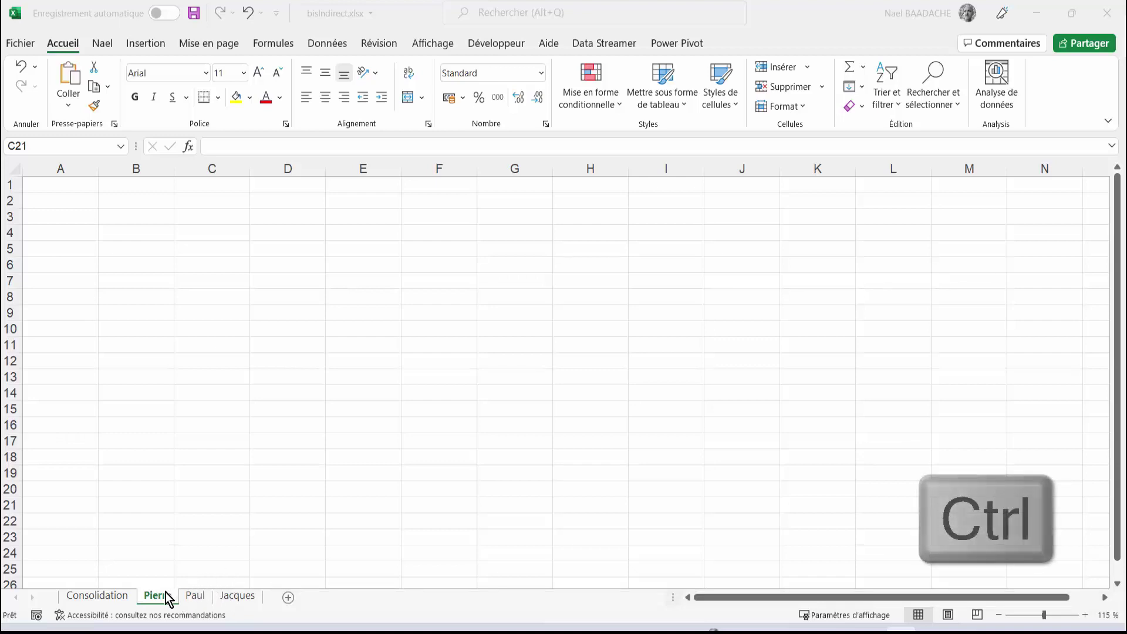
ctrl+click(200, 596)
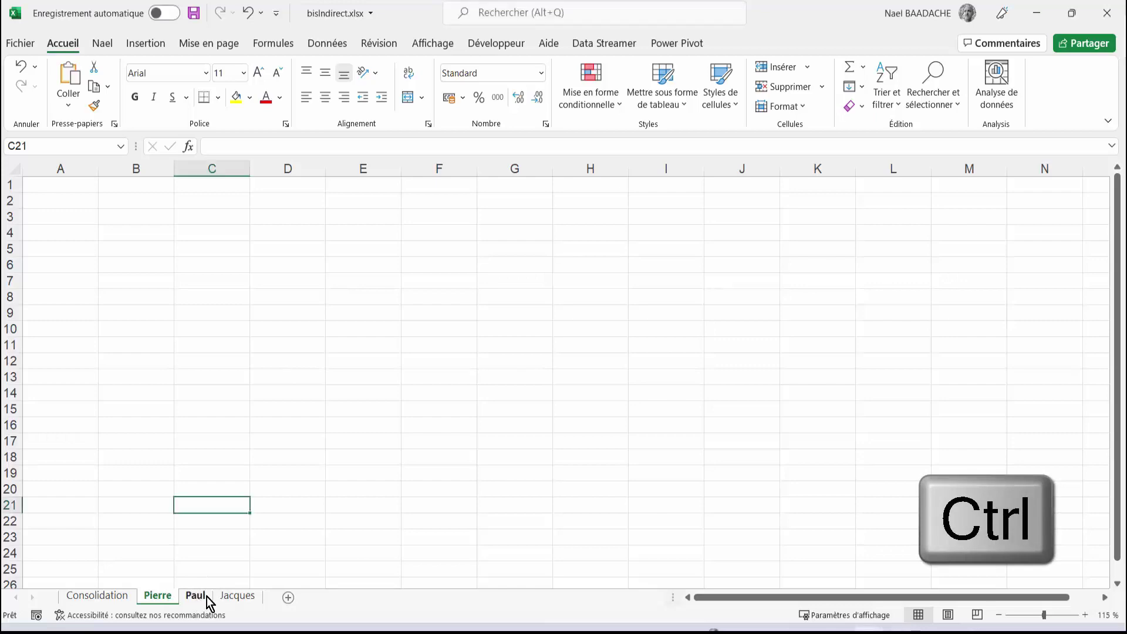
ctrl+click(237, 596)
right_click(160, 600)
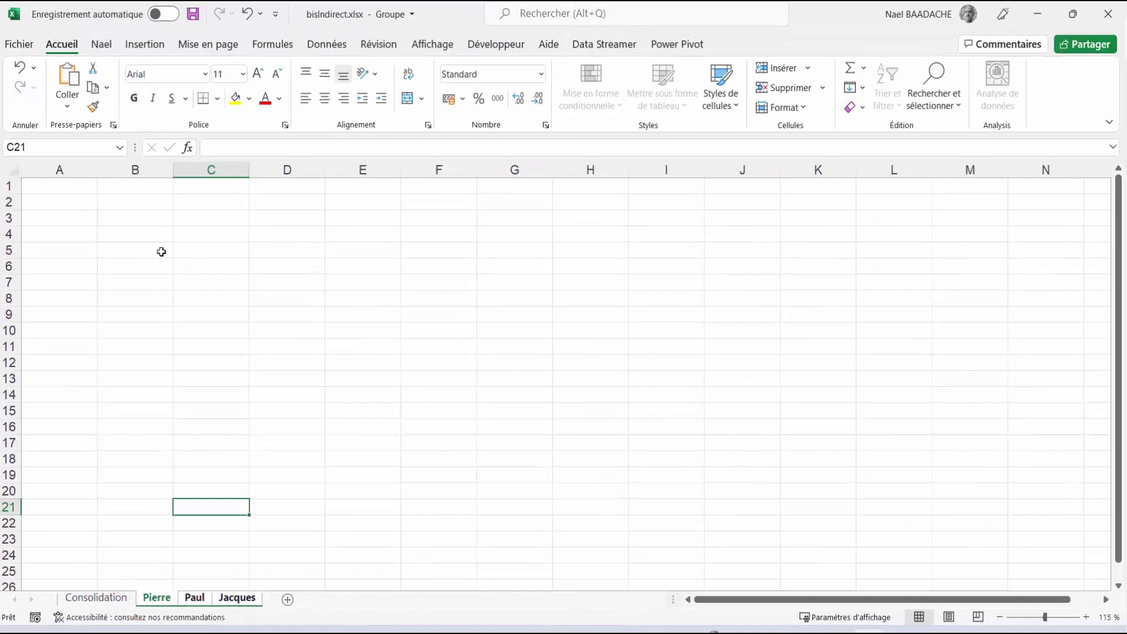
click(161, 252)
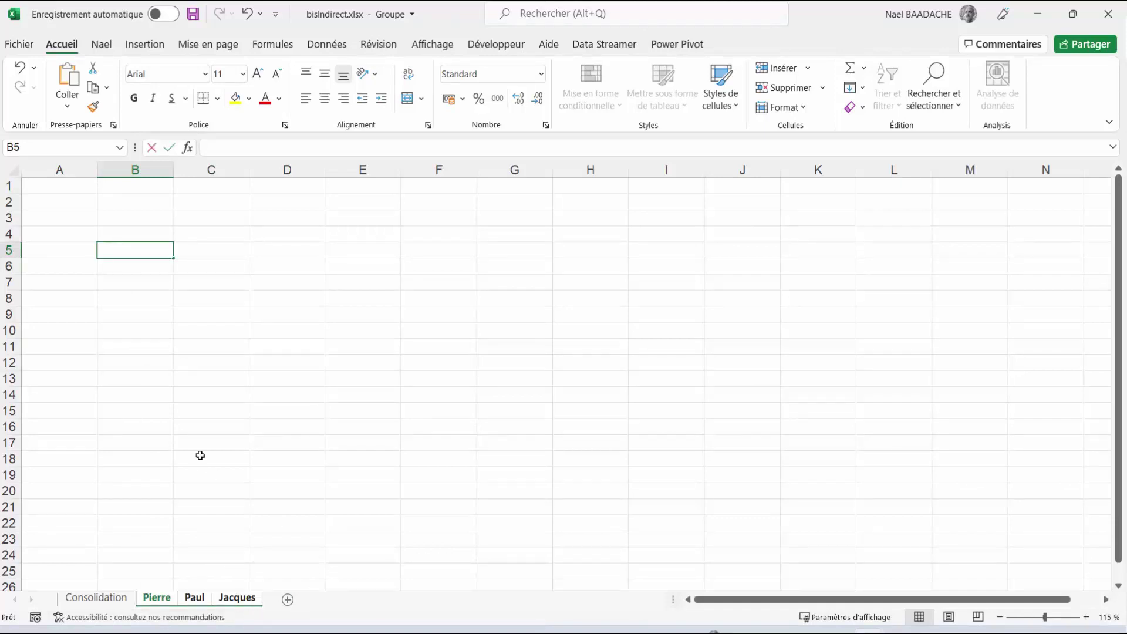
- Enter Lundi in B5 and fill the weekdays down to Dimanche in B11
text(Lundi)
key(Return)
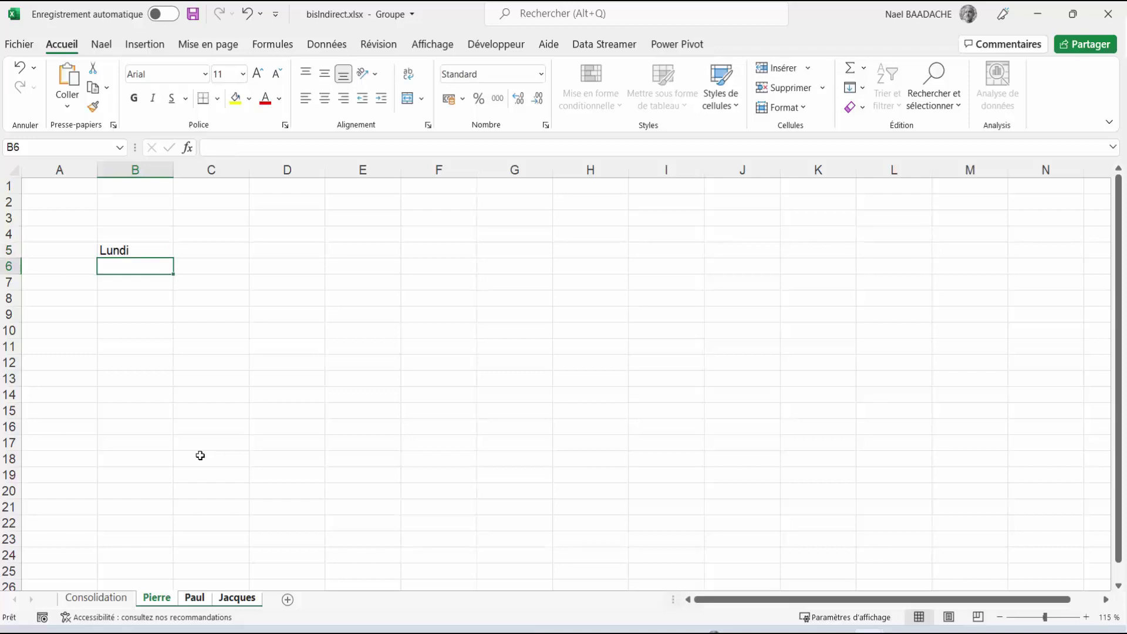
click(126, 249)
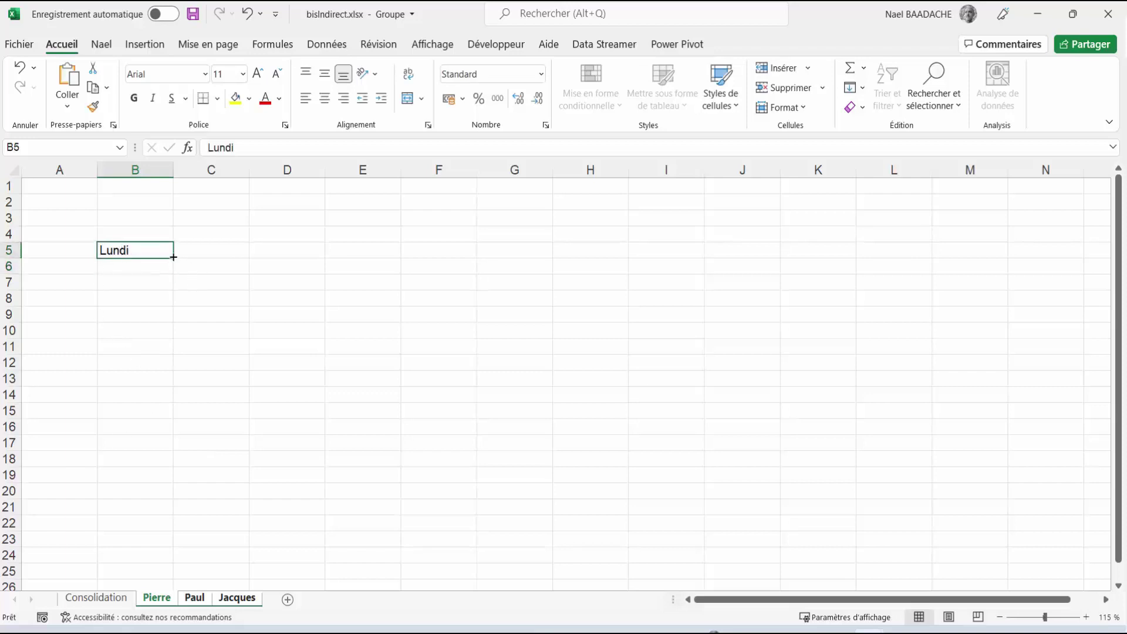
drag(173, 257, 161, 356)
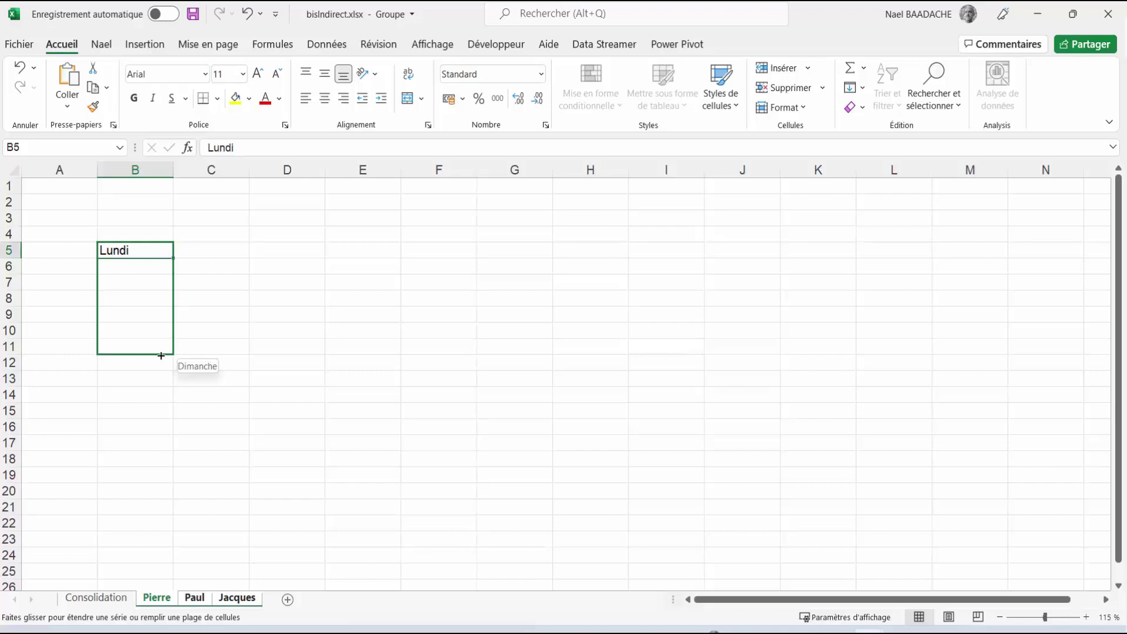
drag(161, 355, 161, 356)
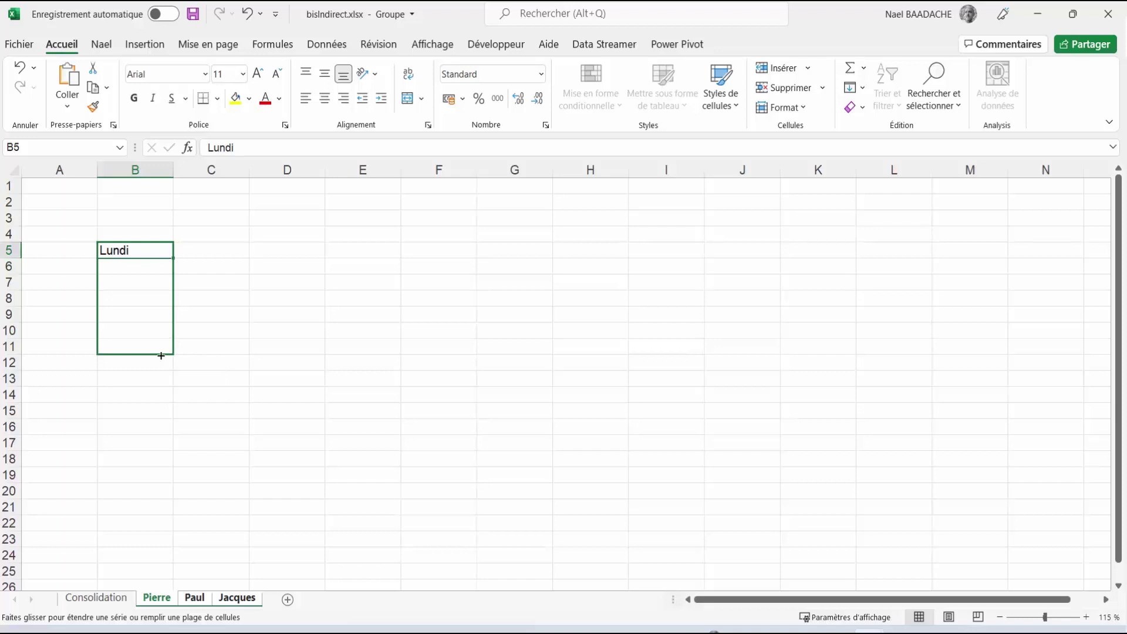
- Add the 'Chiffre d'affaires' header in C4 and widen column C to fit
click(219, 238)
text(Chiffre)
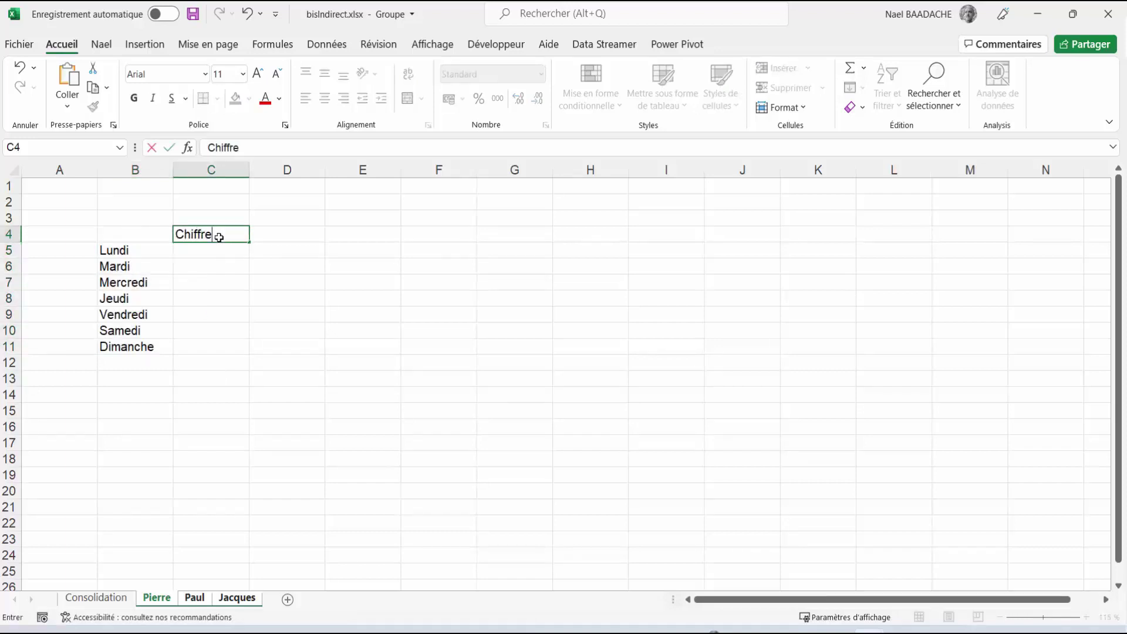
text( d'affaires)
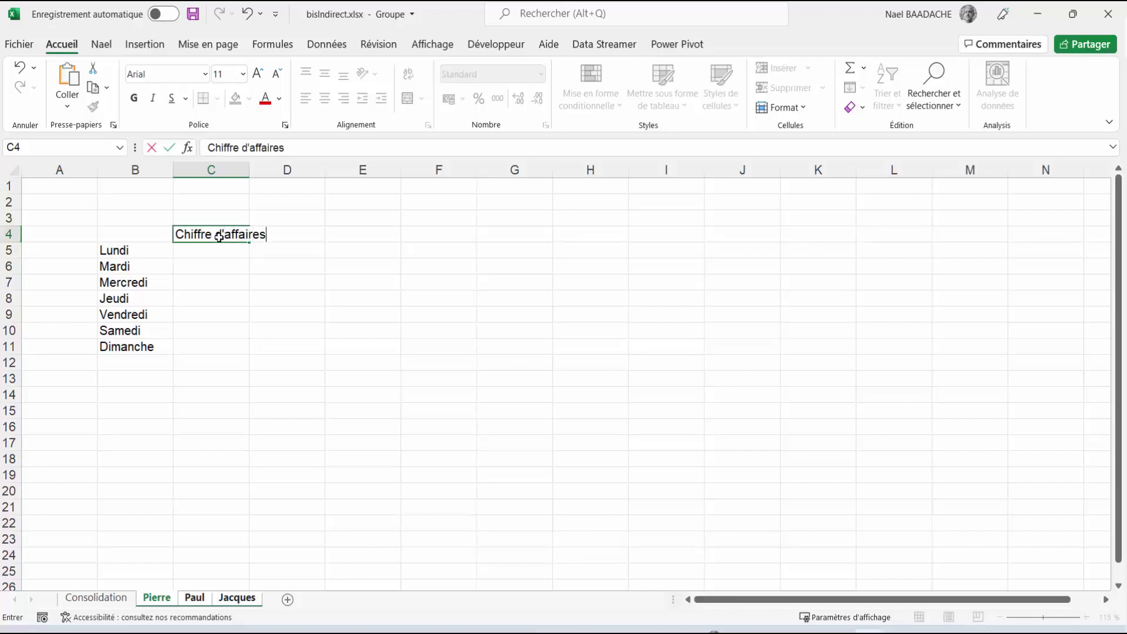
key(Return)
drag(249, 170, 306, 180)
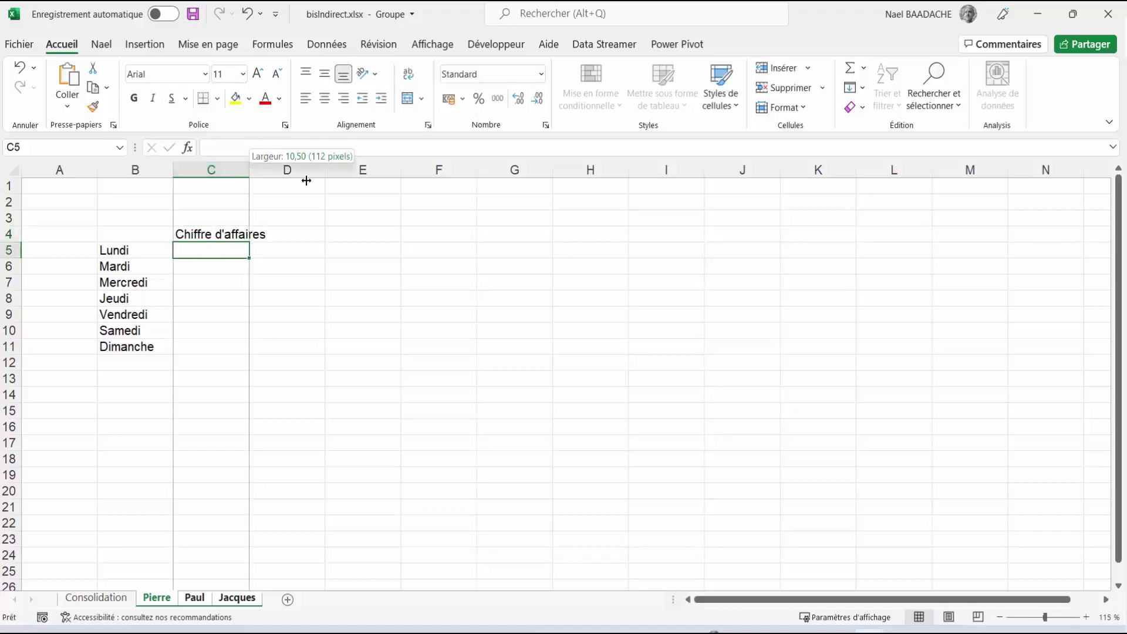
- Shade the header cells B4:C4 and day labels B5:B11 orange
click(142, 233)
drag(143, 233, 242, 244)
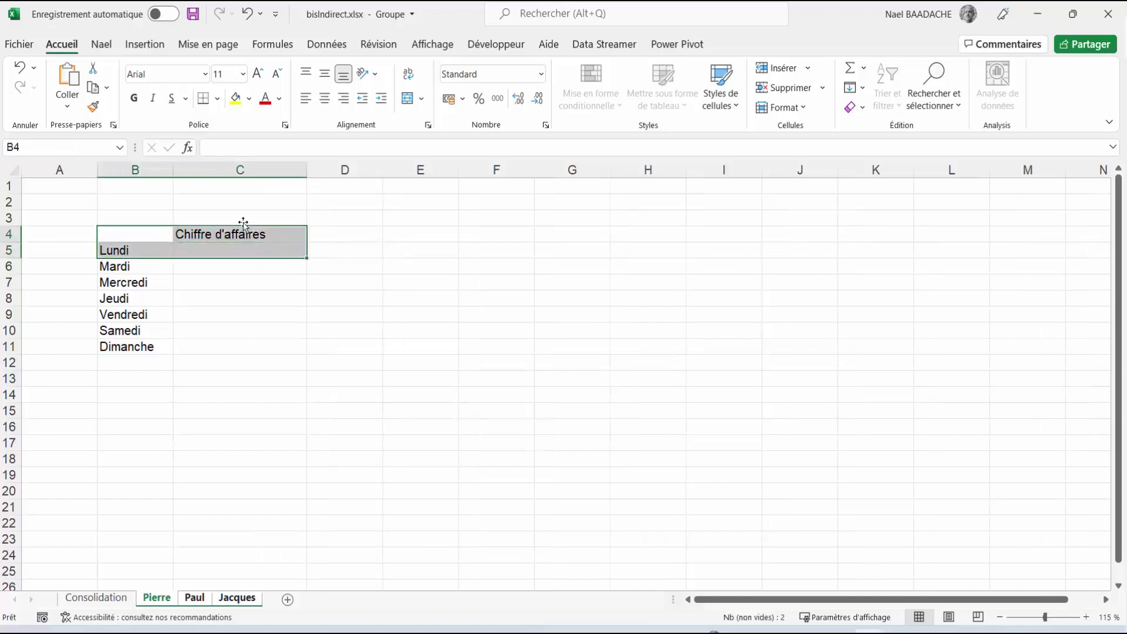
click(198, 233)
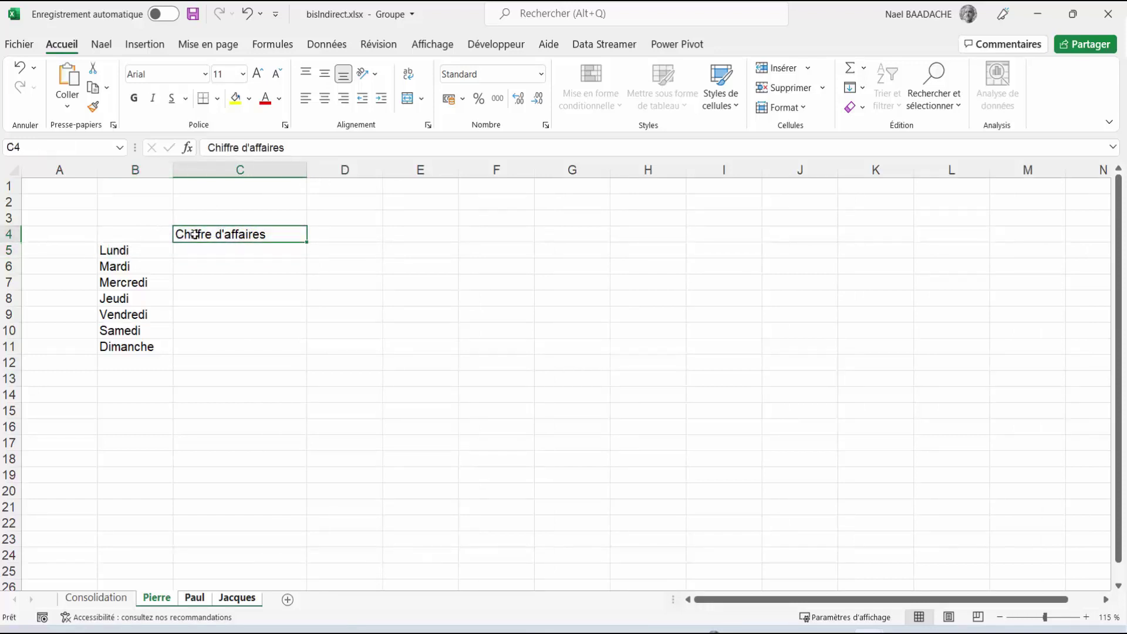
mouse_move(145, 230)
mouse_down()
mouse_move(182, 233)
mouse_move(161, 345)
mouse_up()
key(F4)
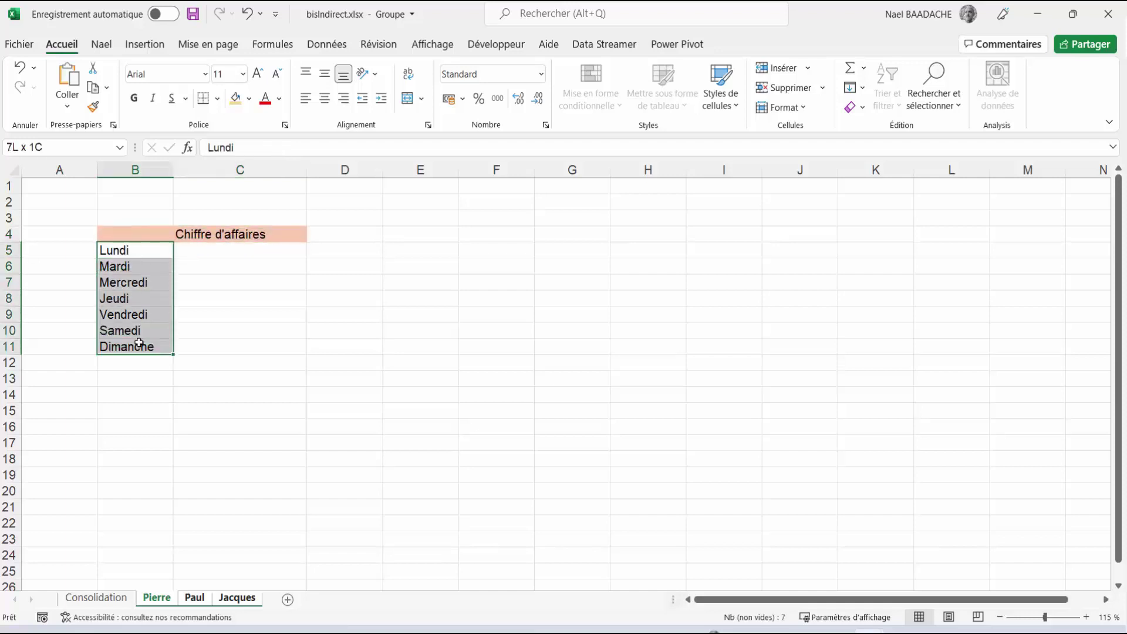
click(235, 100)
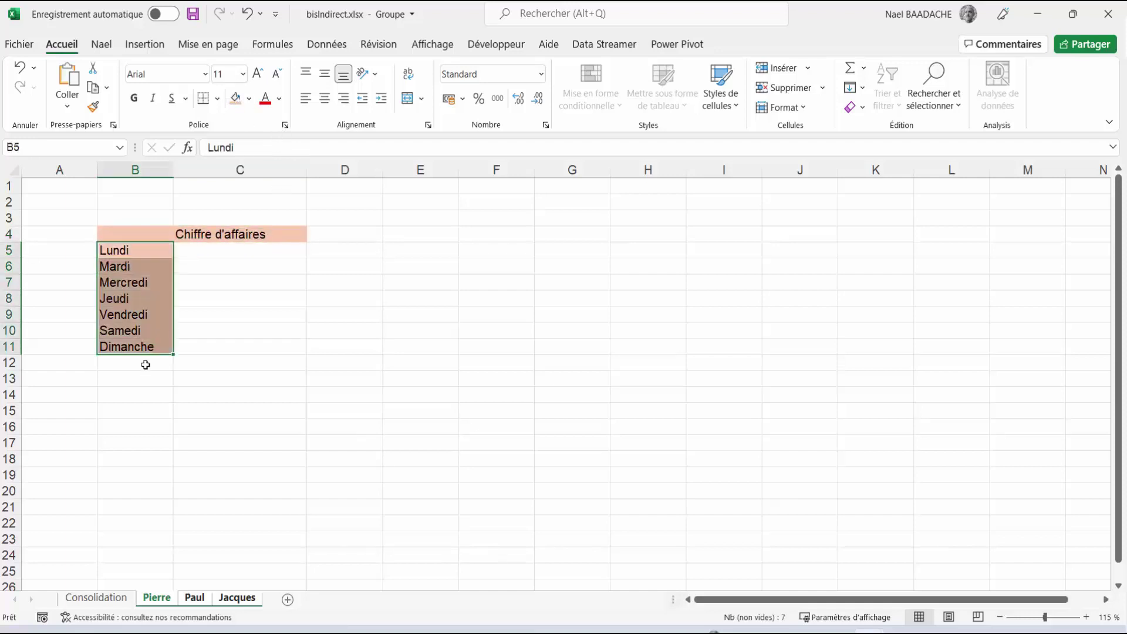
- Label B12 'Total' and select the table B4:C12 for borders
click(144, 362)
double_click(144, 362)
text(Tota)
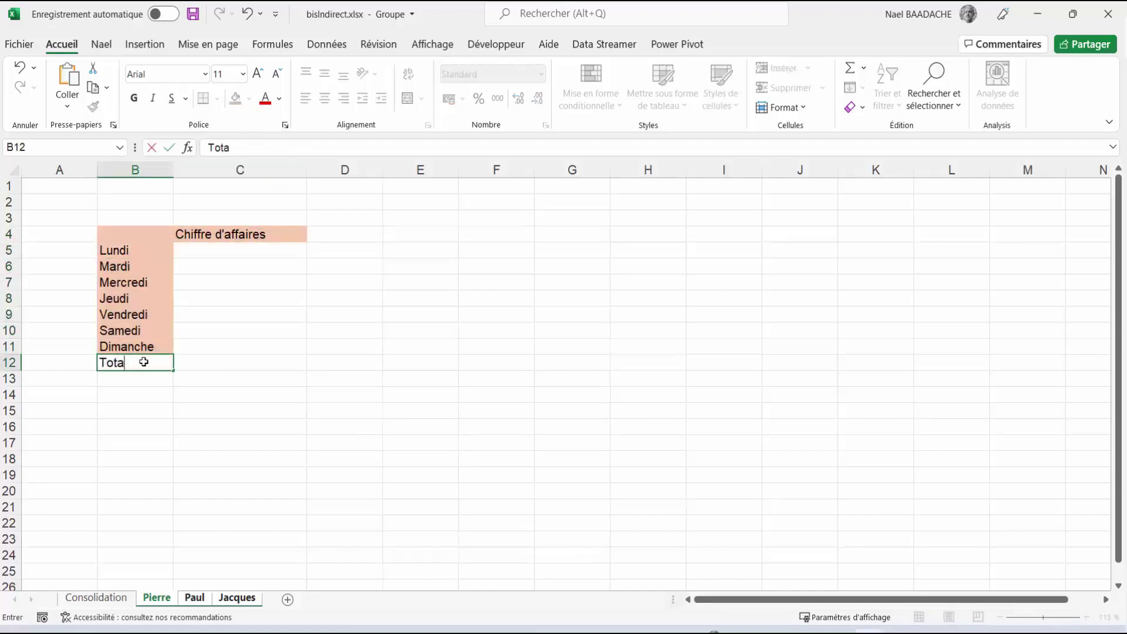
text(l)
key(ctrl+Return)
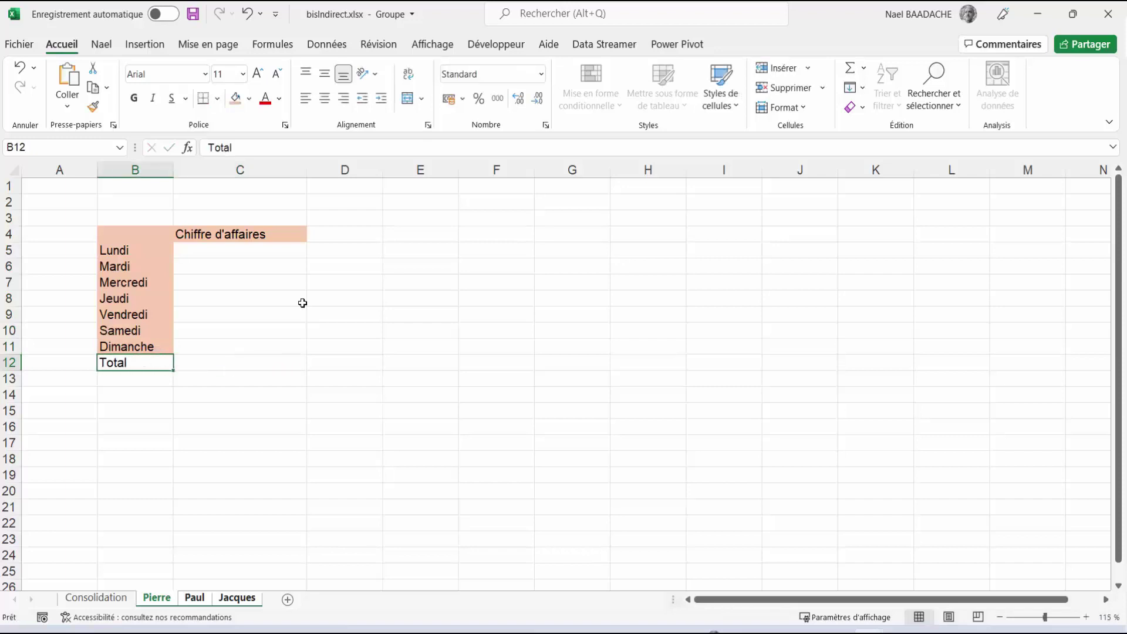
drag(142, 234, 229, 362)
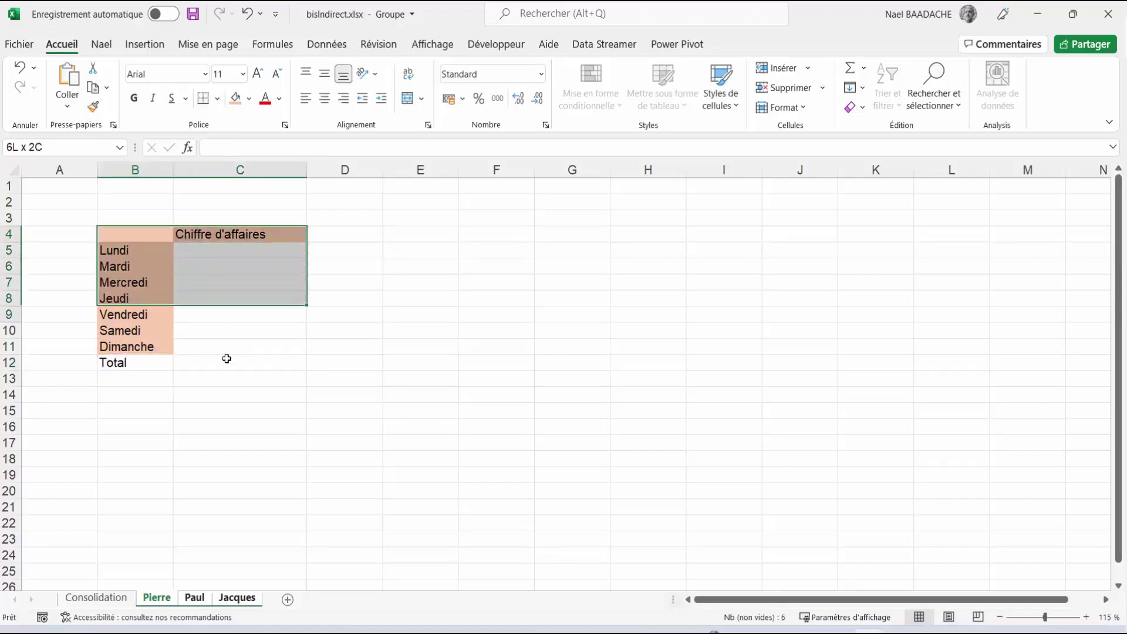
click(218, 100)
- Apply All Borders to the table and enter =SOMME(C5:C11) in C12
click(212, 256)
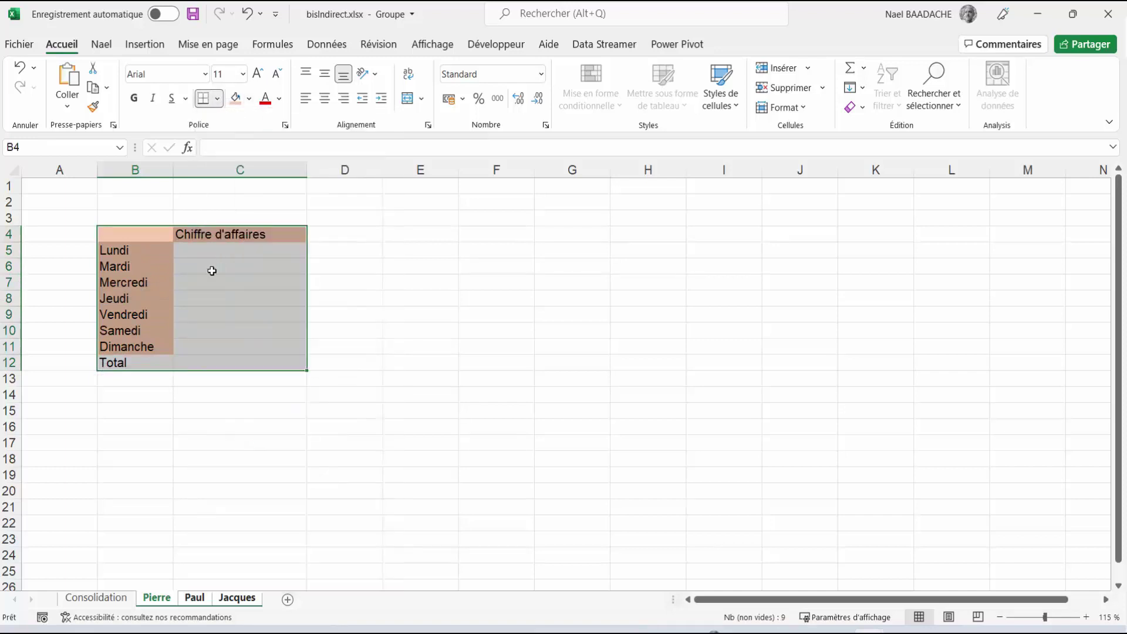
click(234, 362)
text(=)
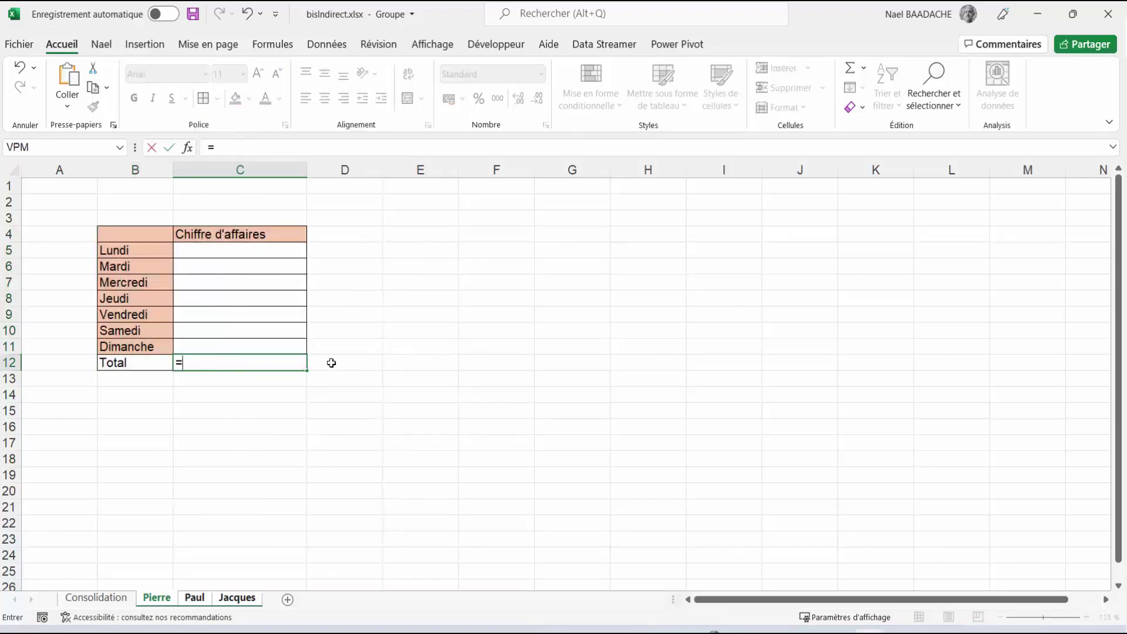
text(somme()
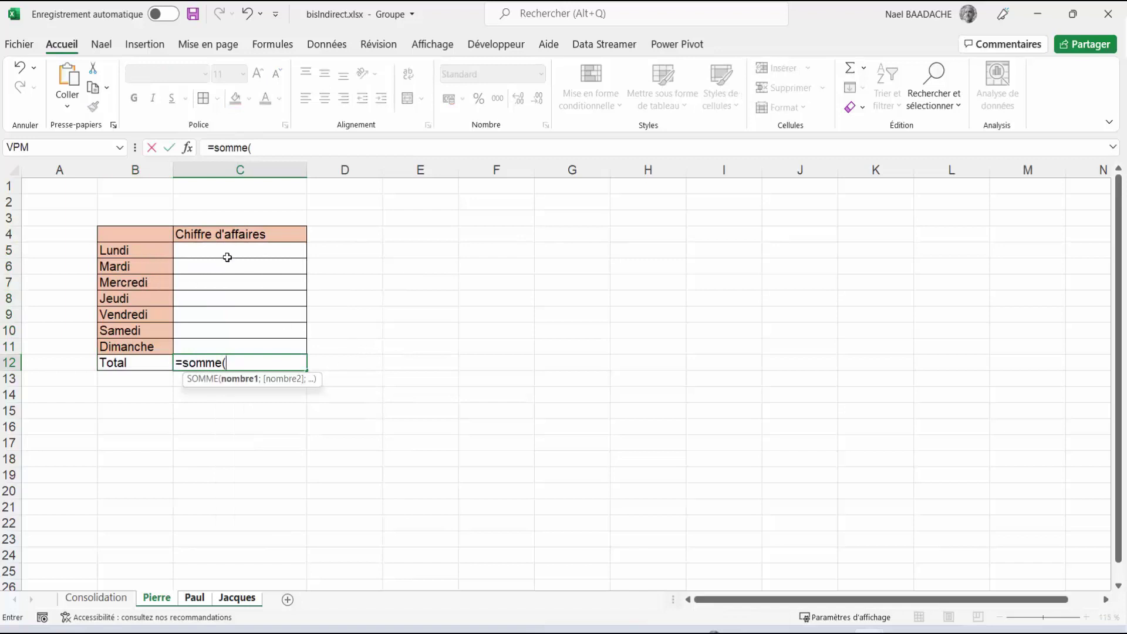
drag(228, 258, 229, 347)
drag(229, 347, 229, 348)
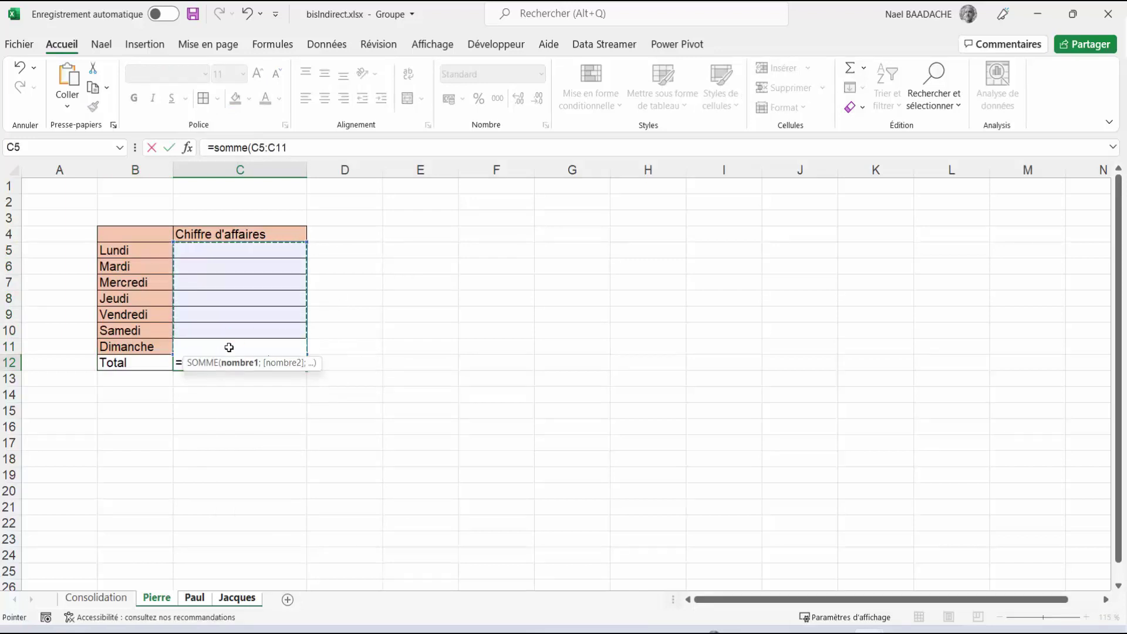
text())
key(Return)
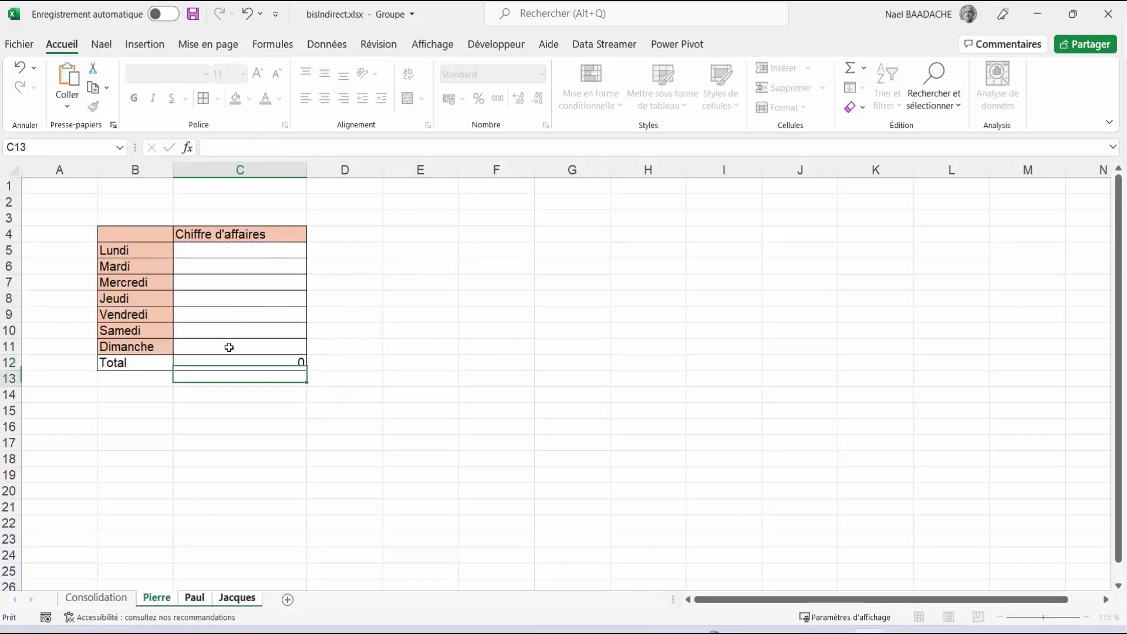
- Format C5:C12 in the euro Comptabilité accounting format
drag(263, 252, 252, 361)
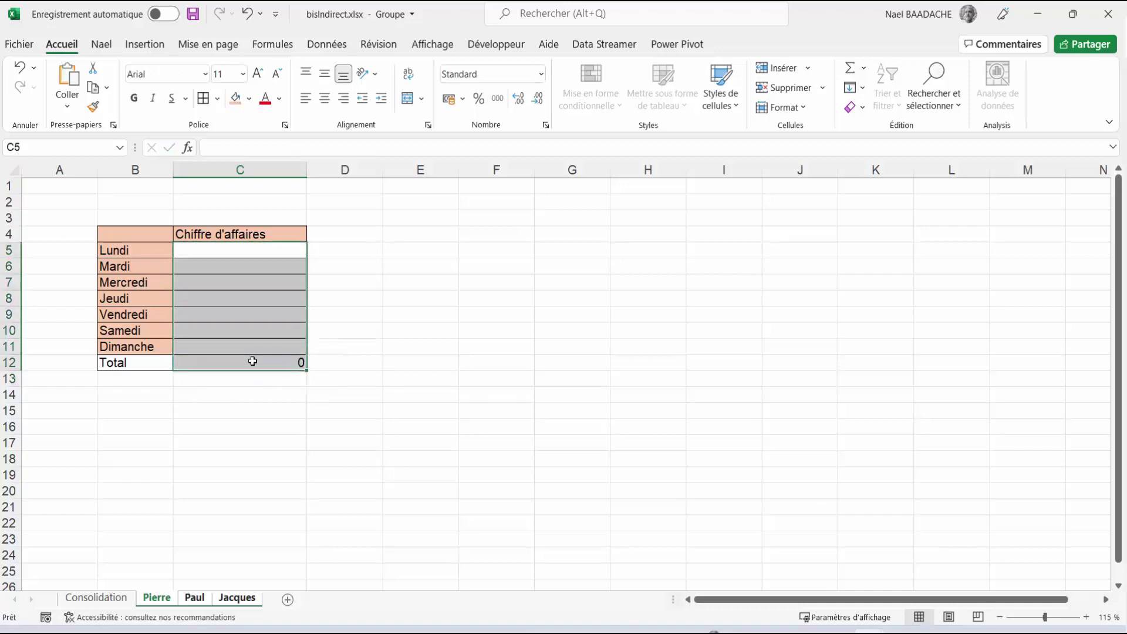
click(452, 105)
click(240, 490)
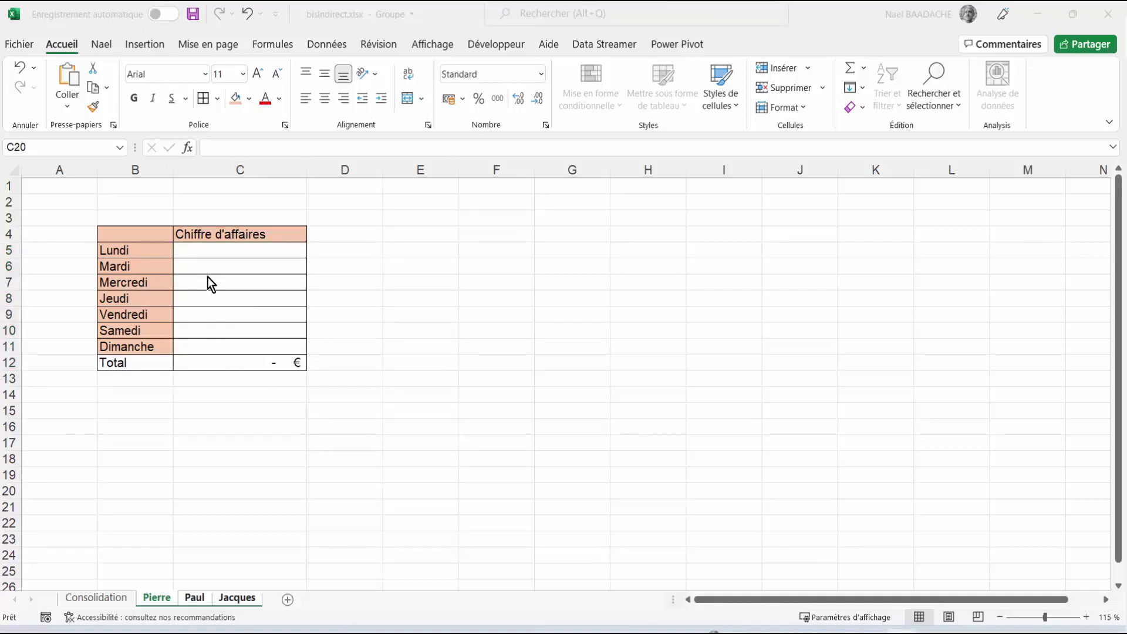
- Make the 'Chiffre d'affaires' header in C4 bold and centred
click(228, 238)
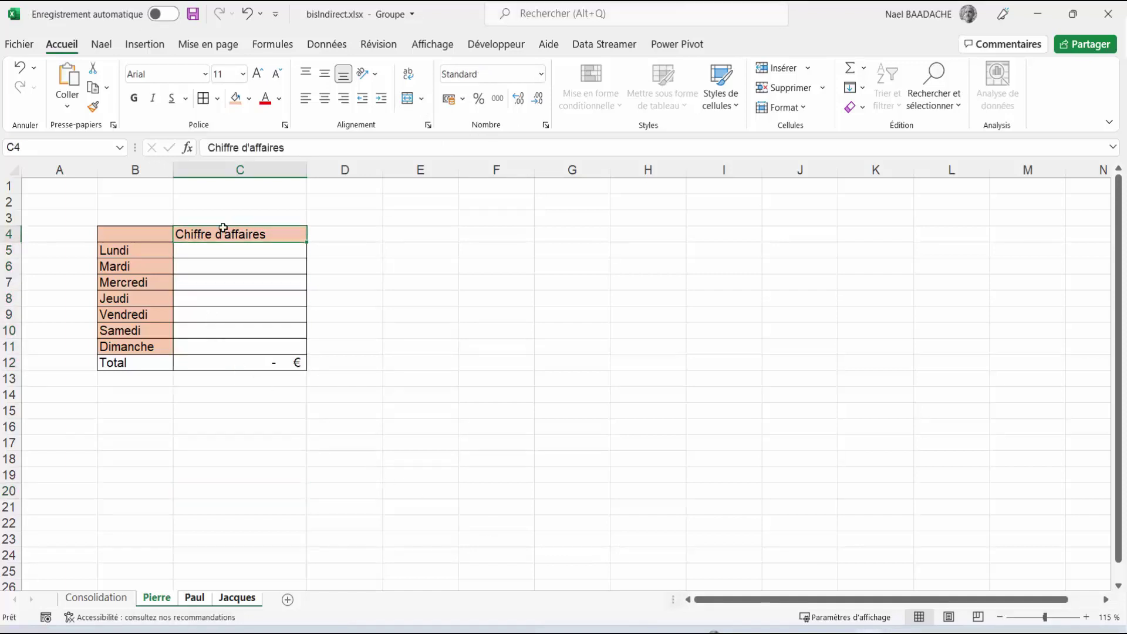
click(134, 98)
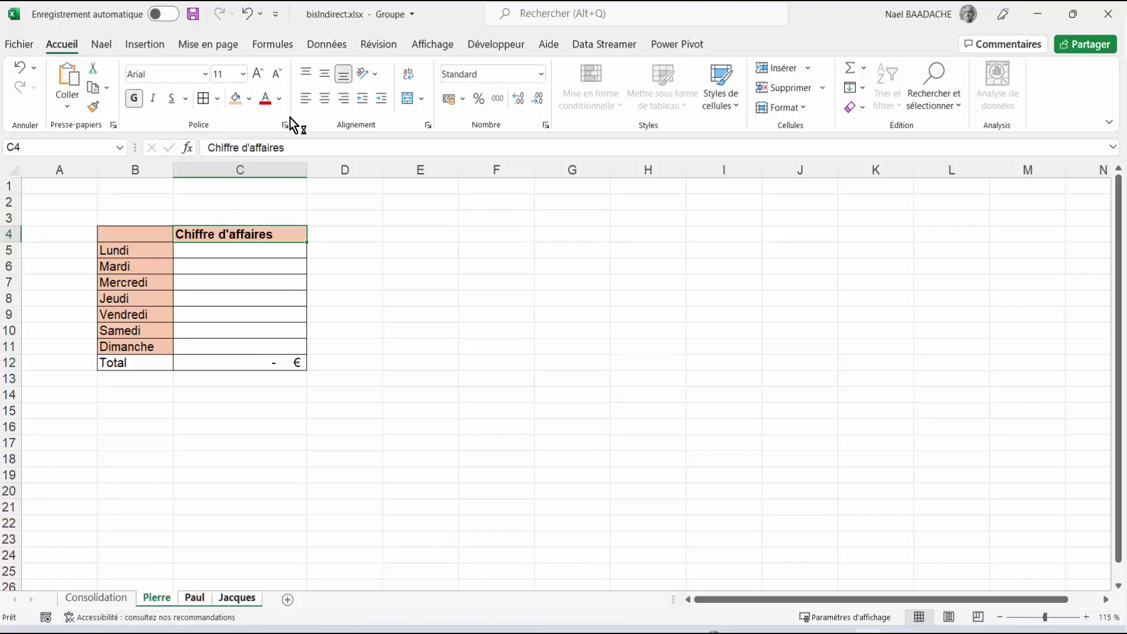
click(325, 98)
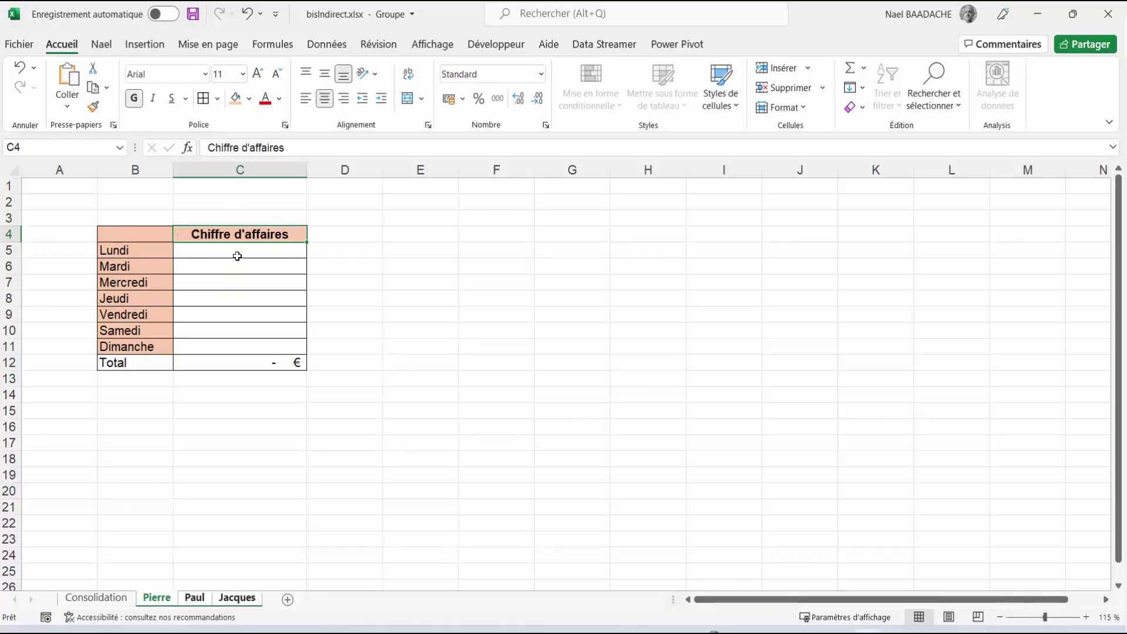
- Ungroup the sheets with Dissocier les feuilles and show Pierre alone
right_click(203, 600)
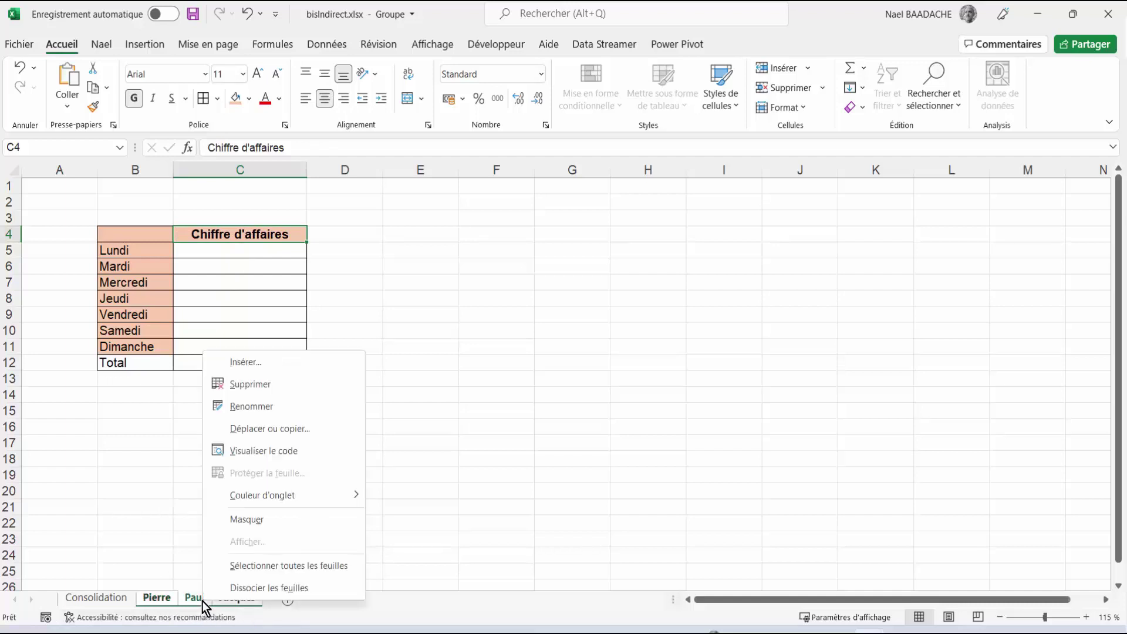
click(276, 588)
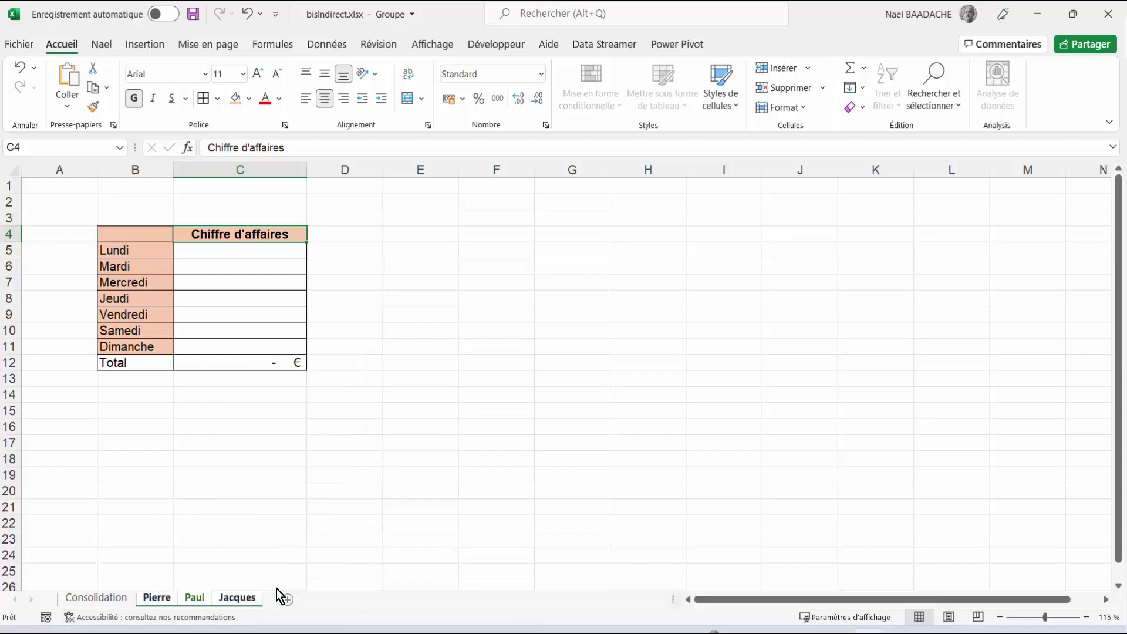
click(156, 600)
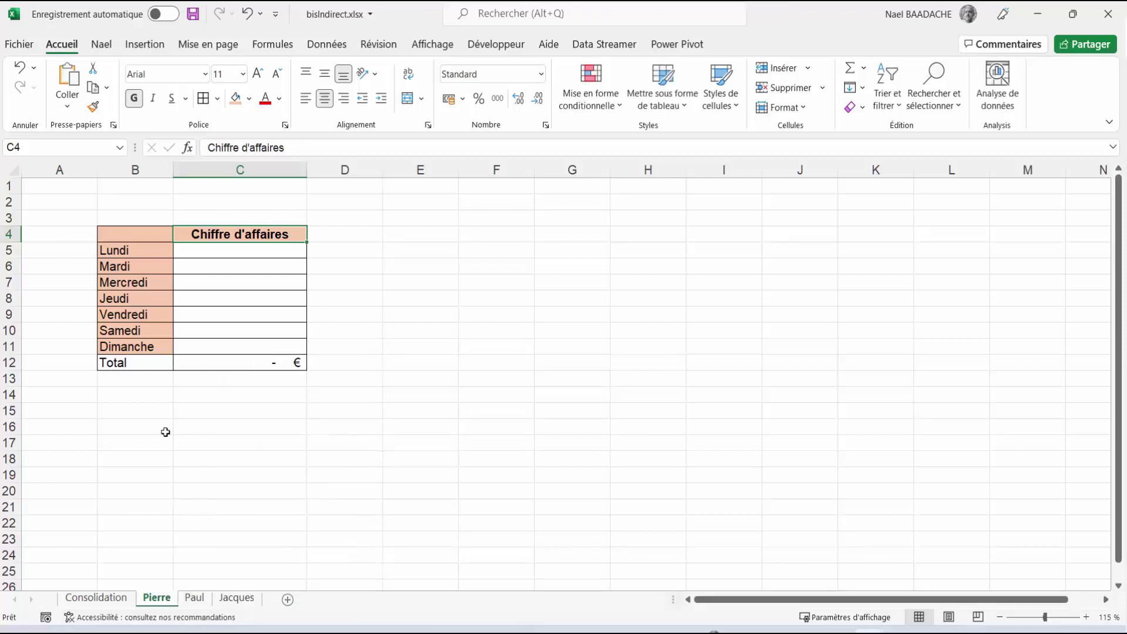
- Browse to Jacques's sheet and select its seven daily revenue cells C5:C11
click(169, 313)
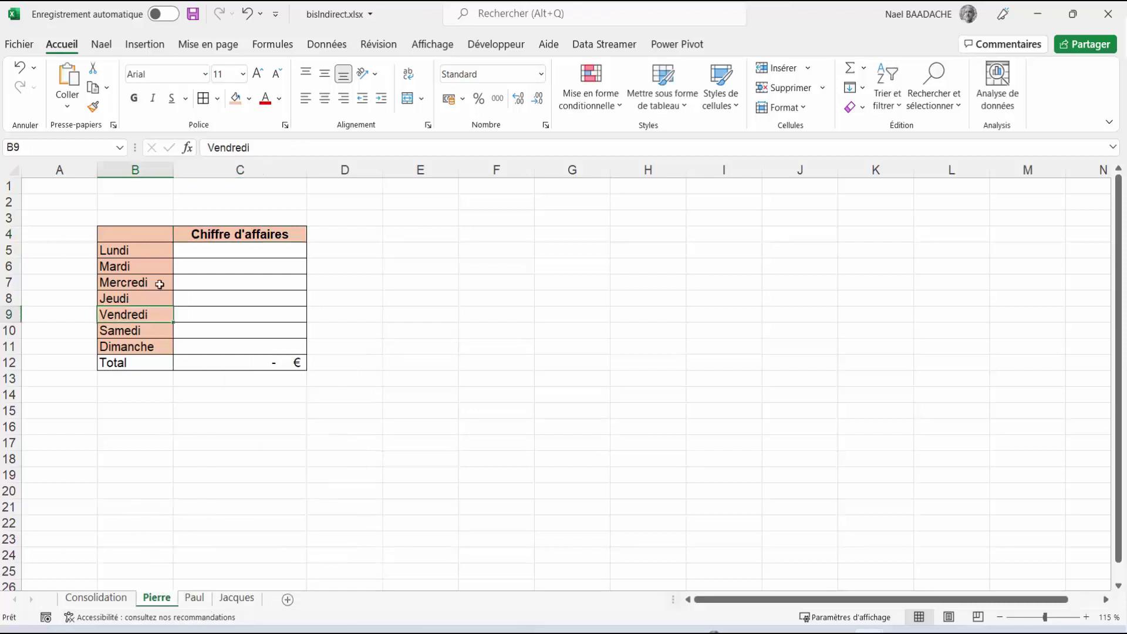
click(195, 600)
ctrl+click(248, 602)
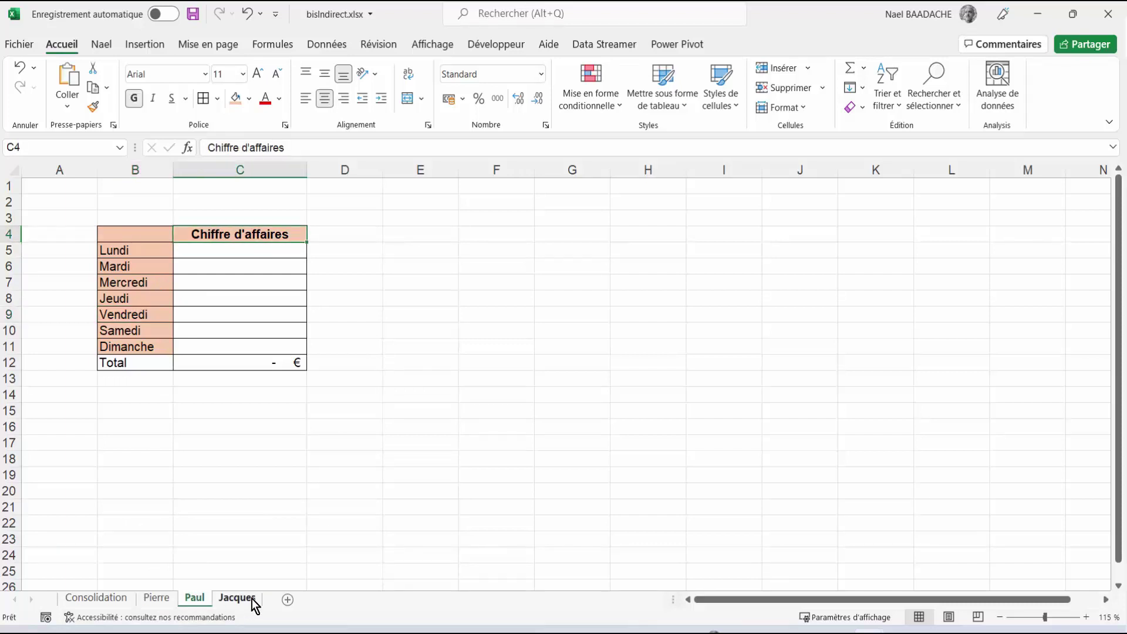
click(249, 600)
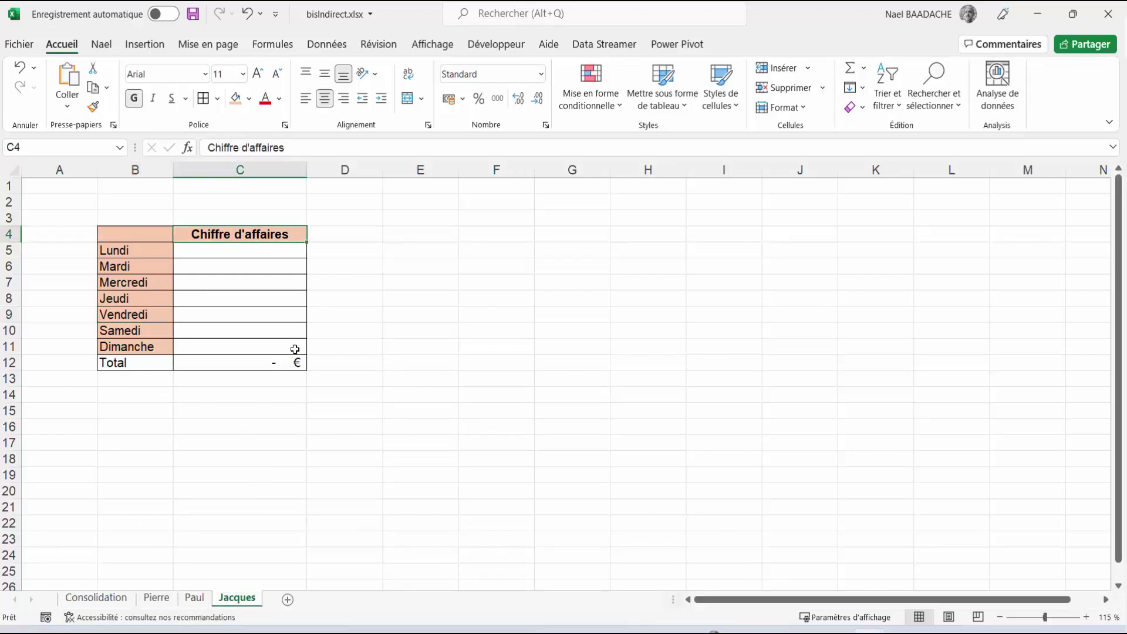
click(235, 250)
drag(232, 271, 228, 347)
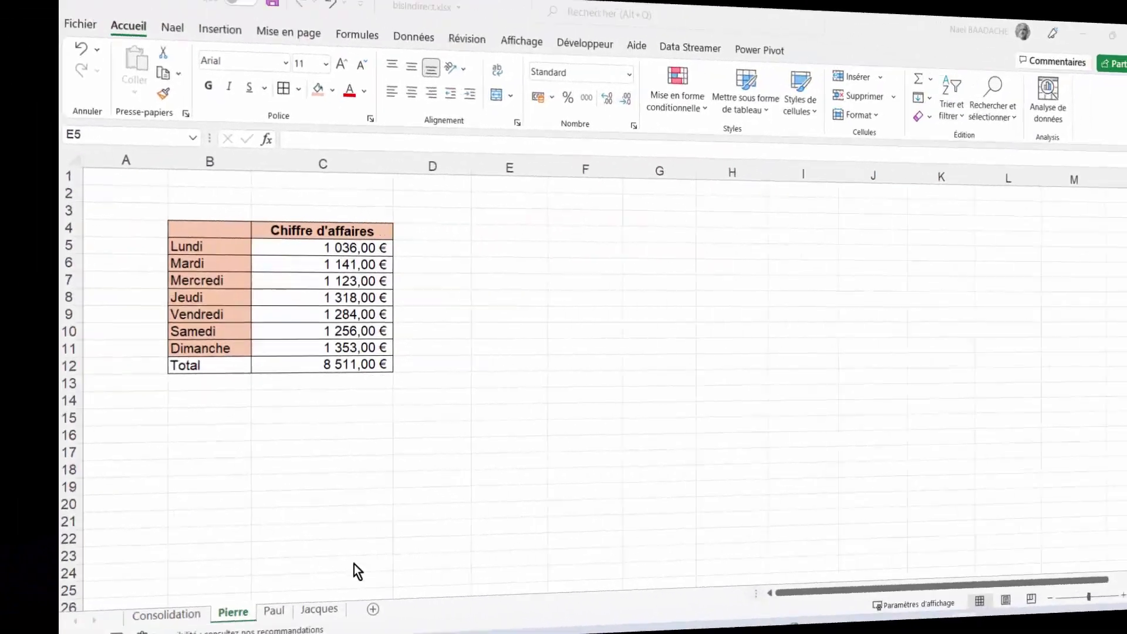
- Check Pierre's revenue values, then return to Jacques's table totalling 10 789,00 €
click(257, 266)
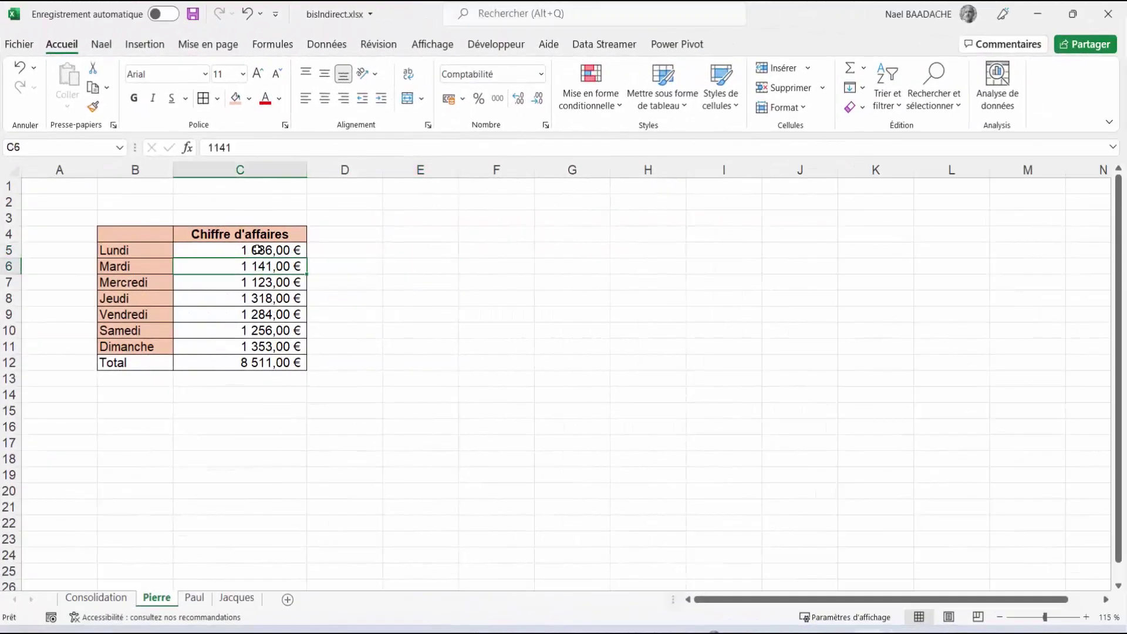
drag(258, 250, 235, 346)
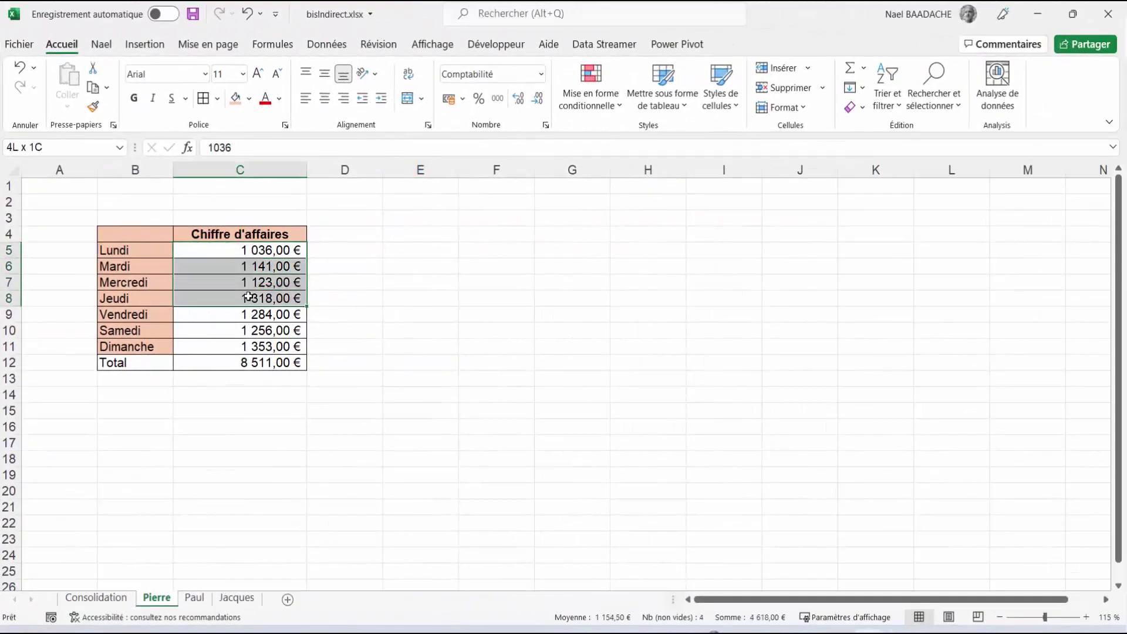
click(194, 598)
click(243, 359)
click(237, 598)
click(247, 496)
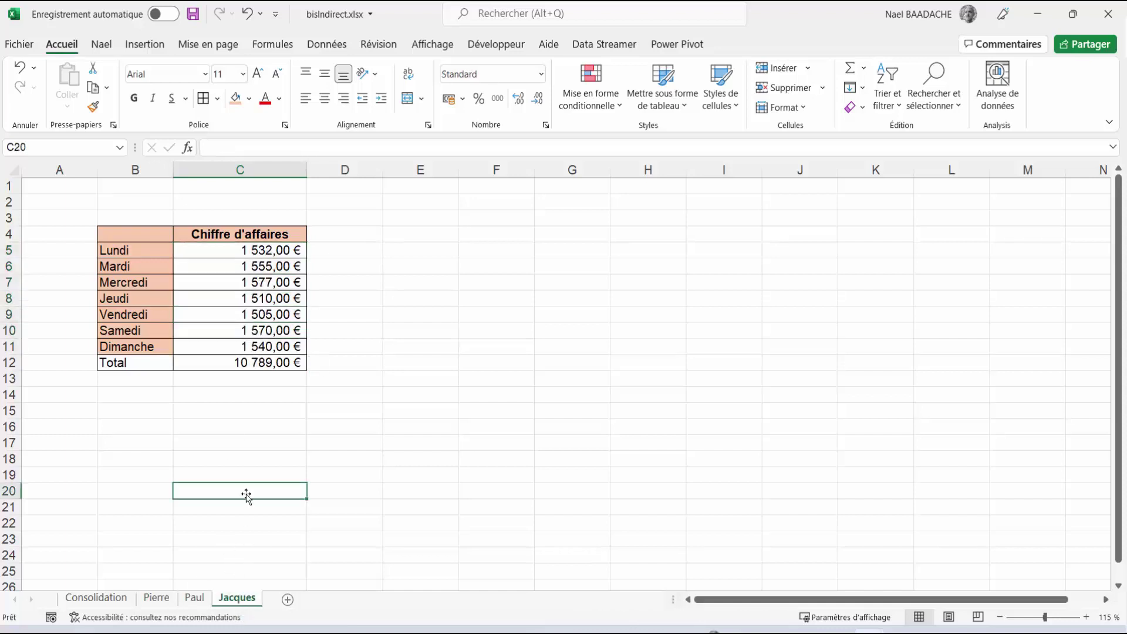
click(268, 279)
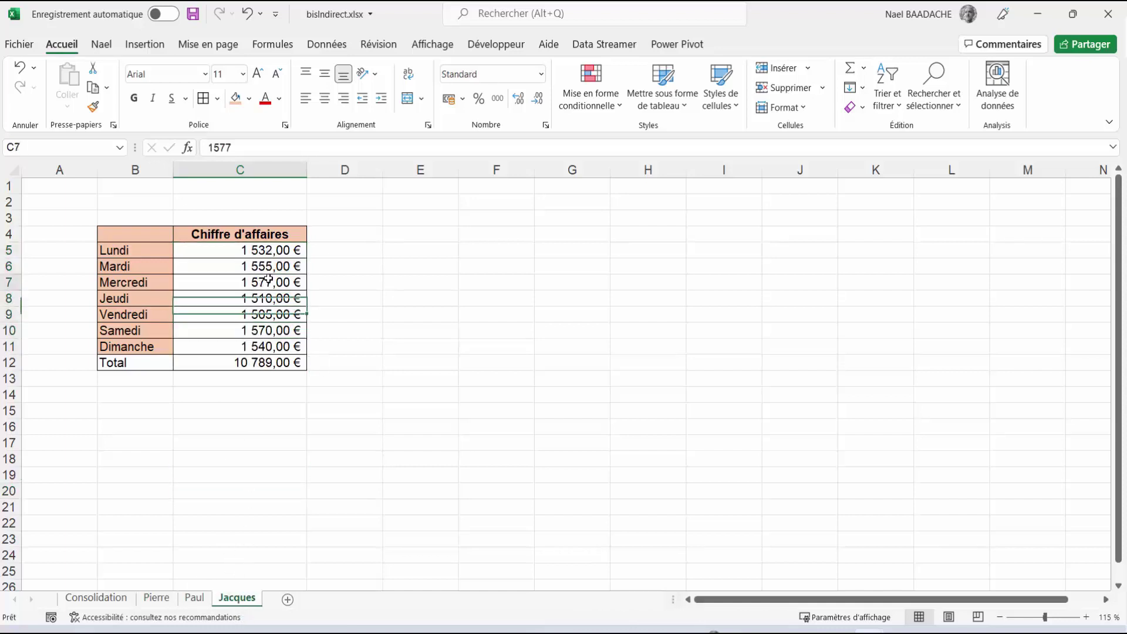
- Go to the Consolidation sheet and select Pierre's Lundi cell E6
click(97, 598)
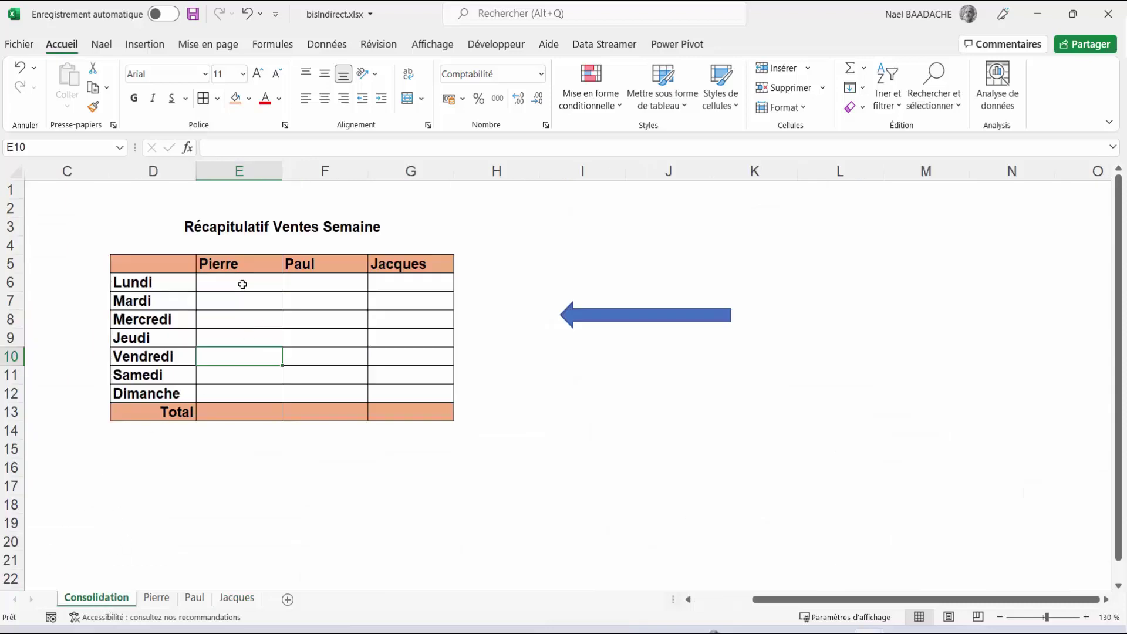
click(231, 280)
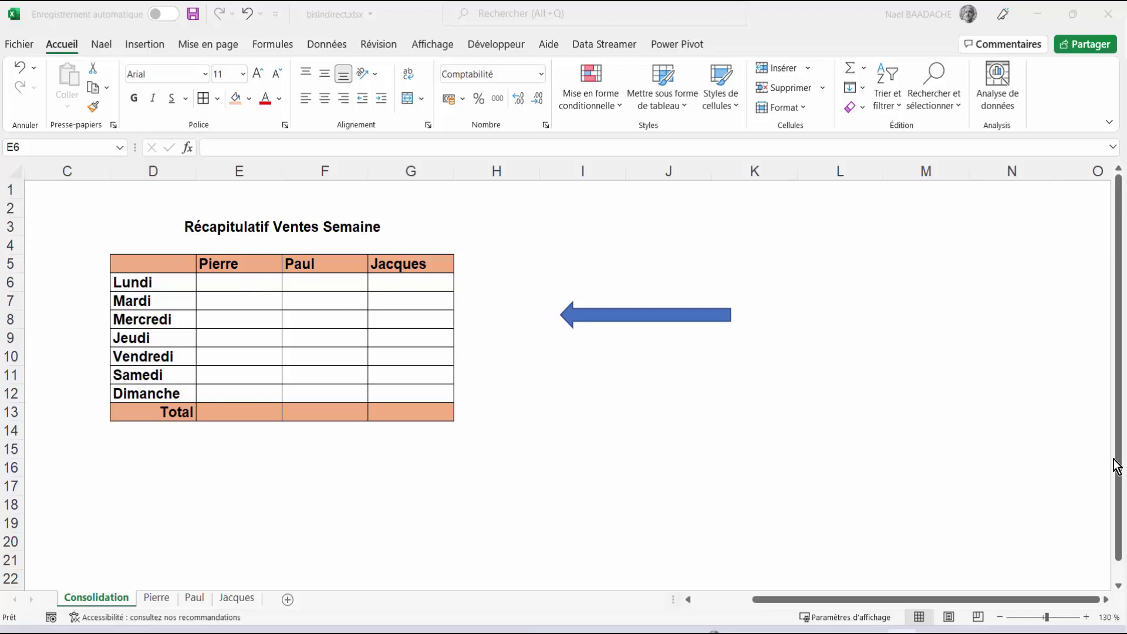
click(240, 283)
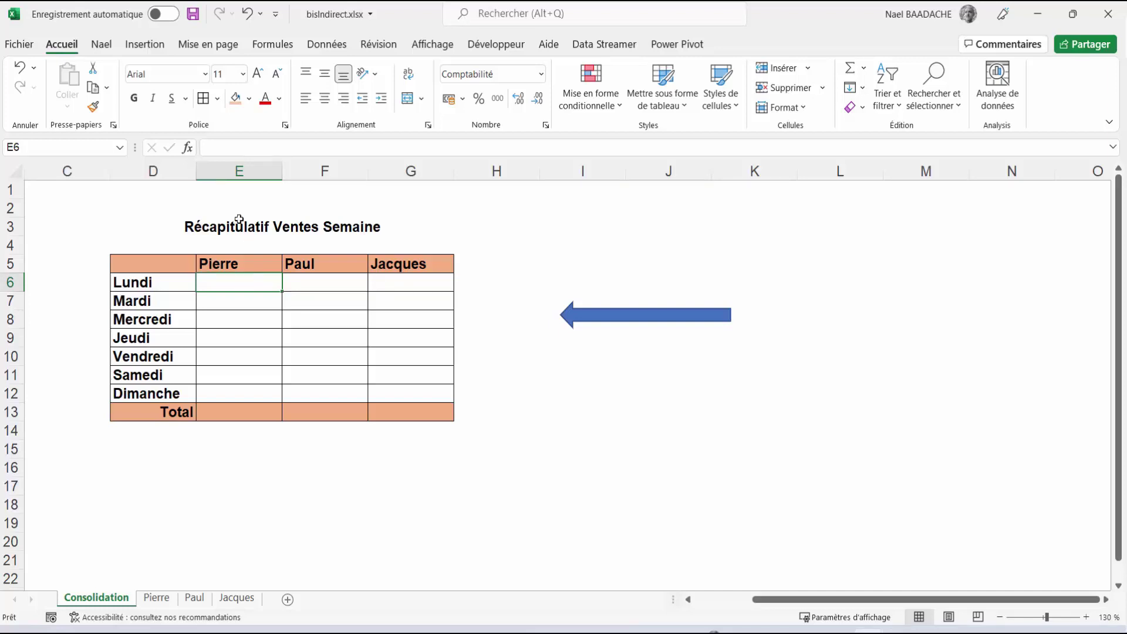
click(220, 261)
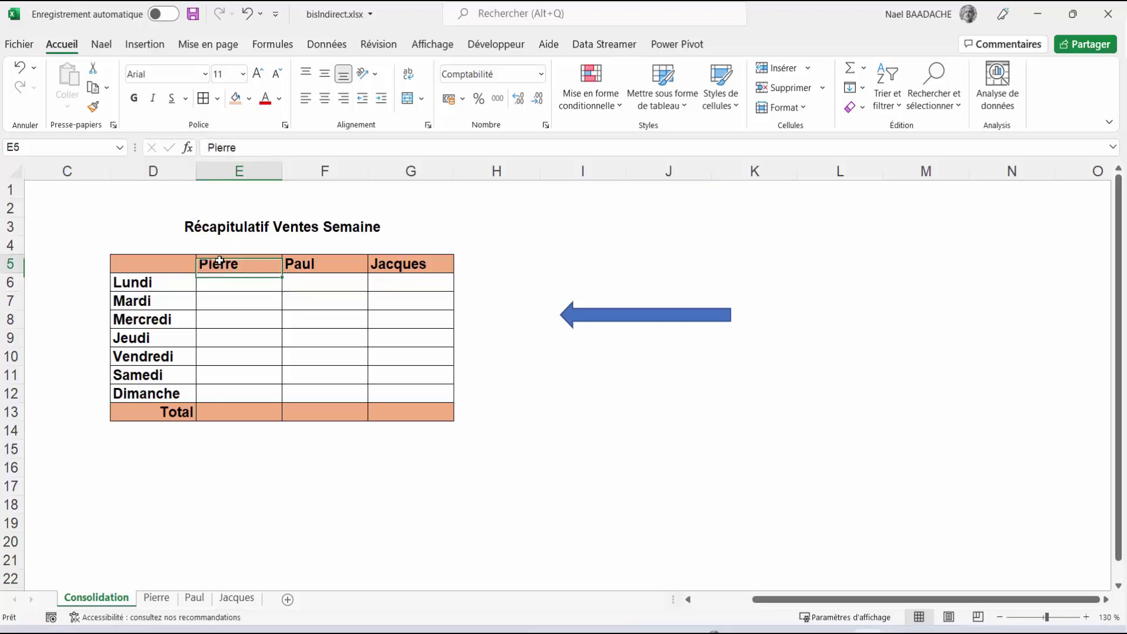
click(244, 284)
- Link Pierre's Lundi cell E6 to Pierre!C5, showing 1 036,00 €
text(=)
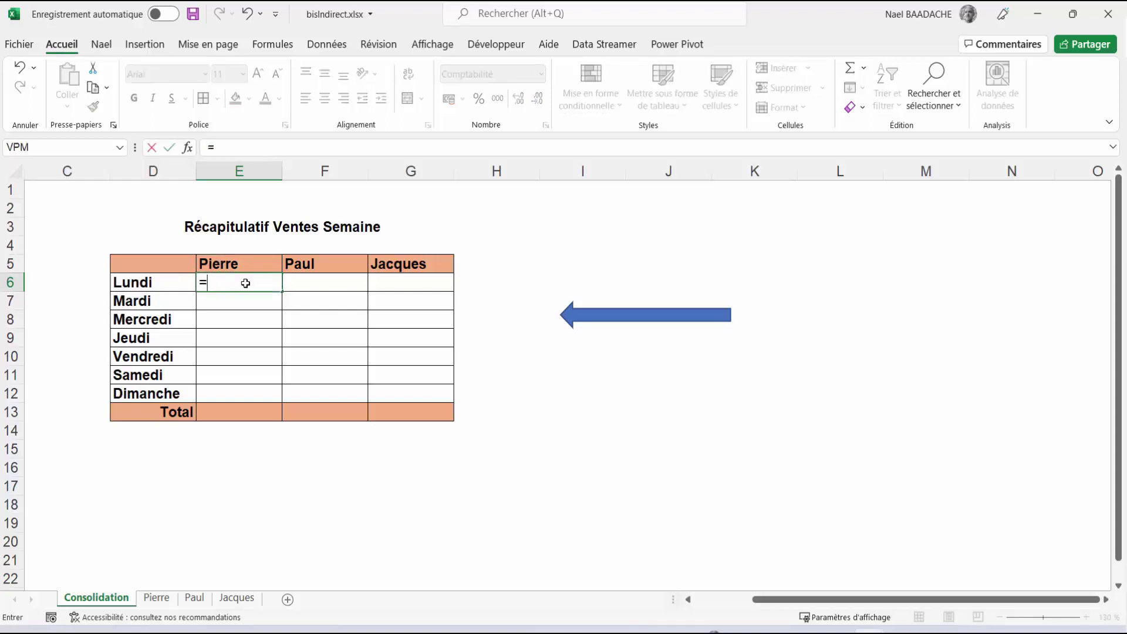
click(164, 598)
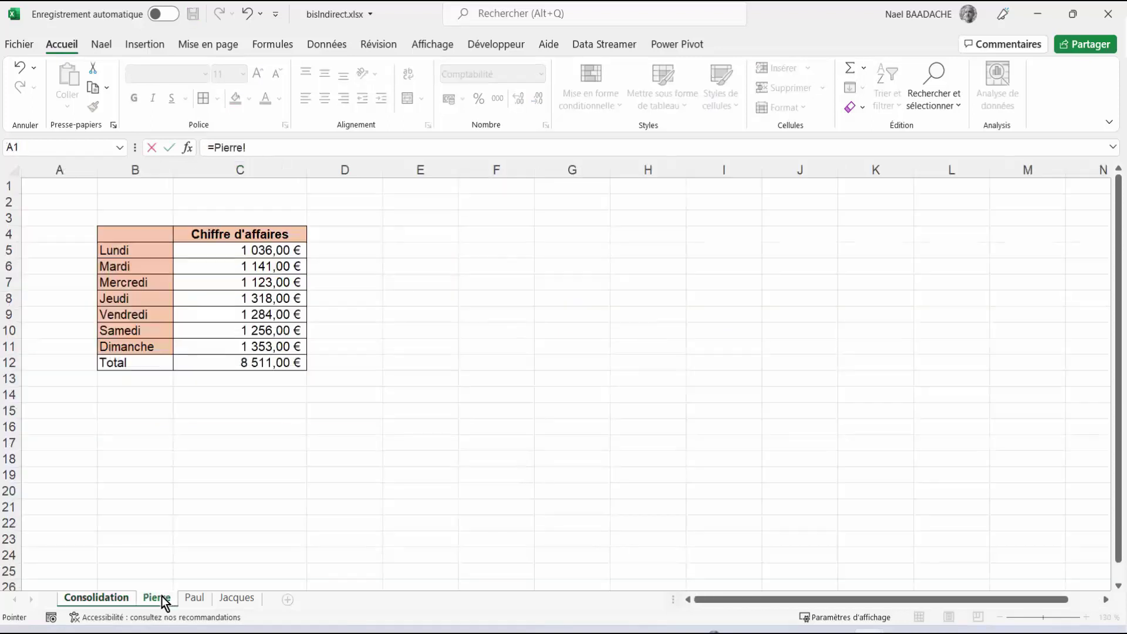
click(255, 251)
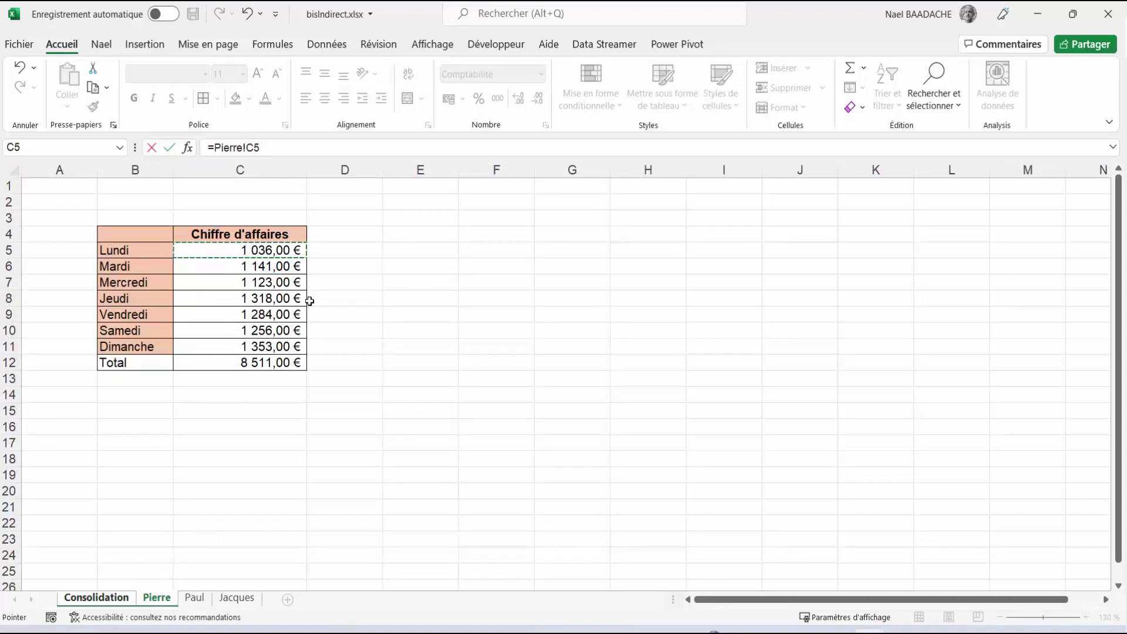
key(Return)
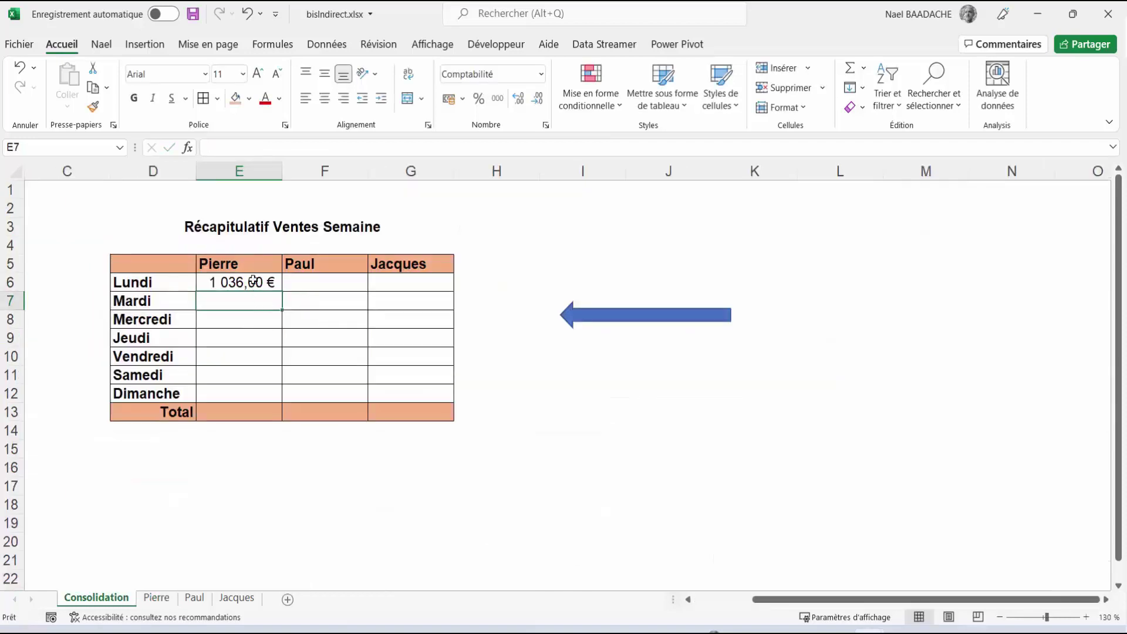
click(253, 281)
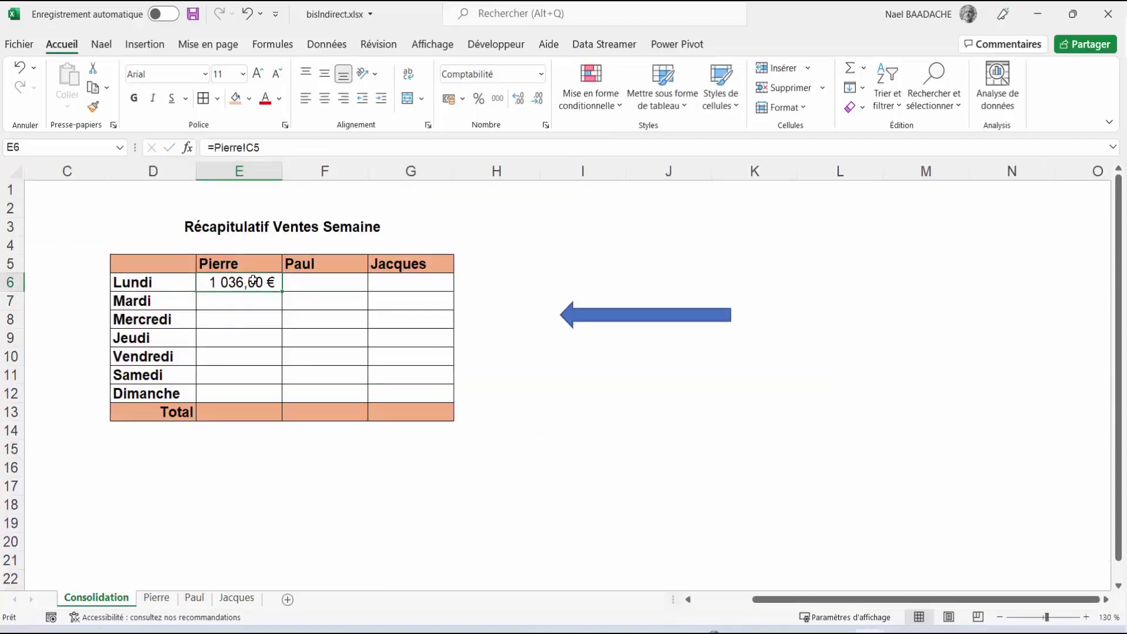
- Link Paul's Lundi cell F6 to Paul!C5, showing 1 788,00 €
click(320, 283)
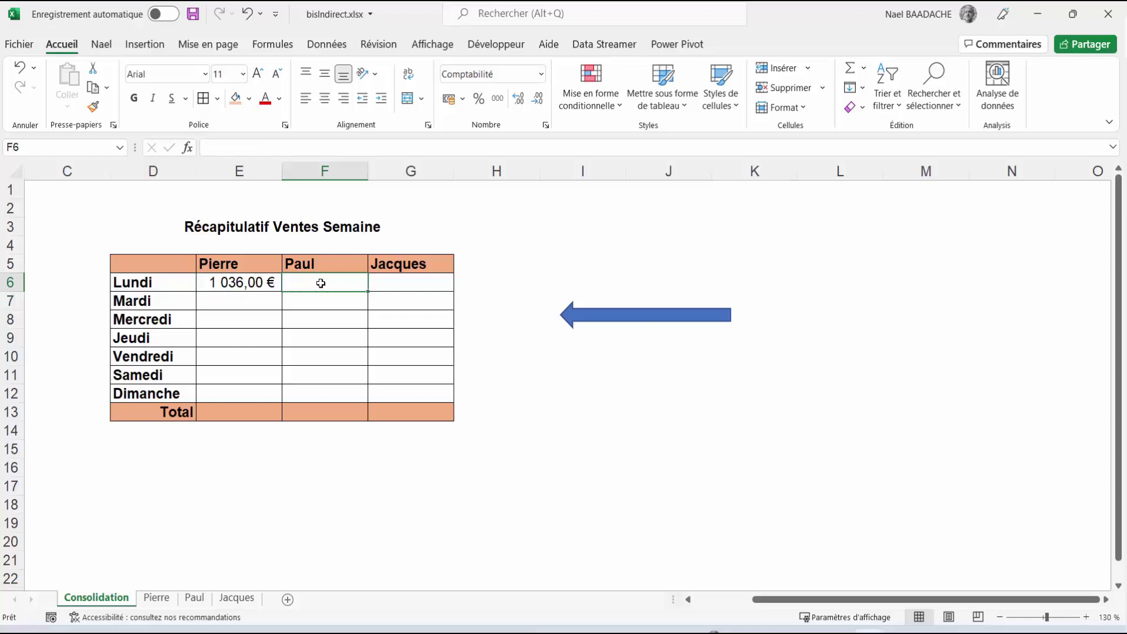
text(=)
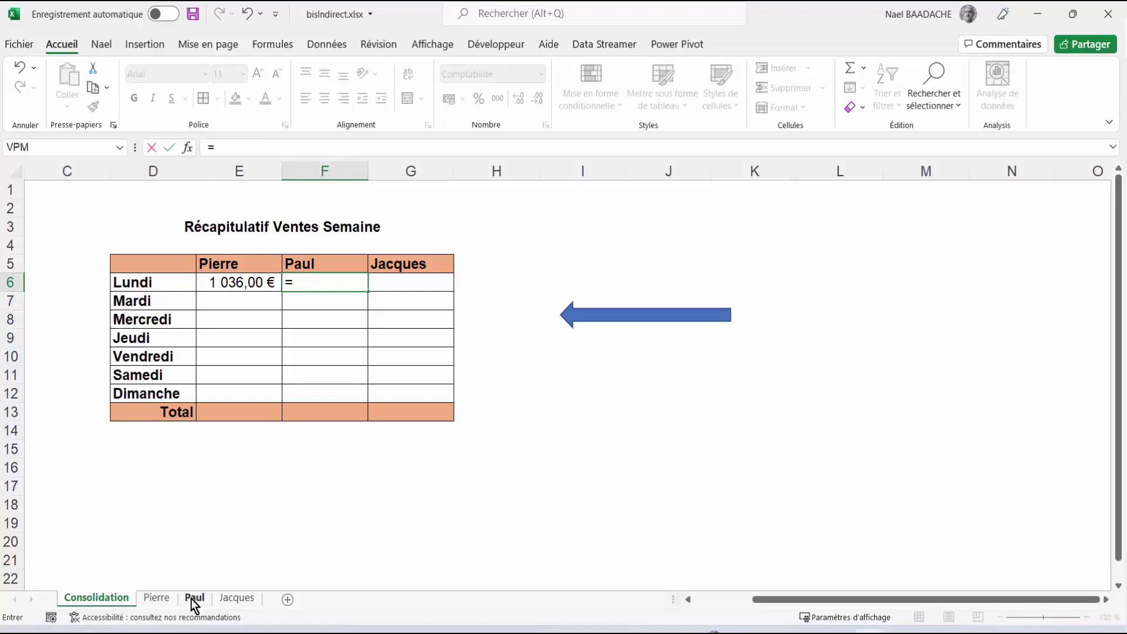
click(192, 600)
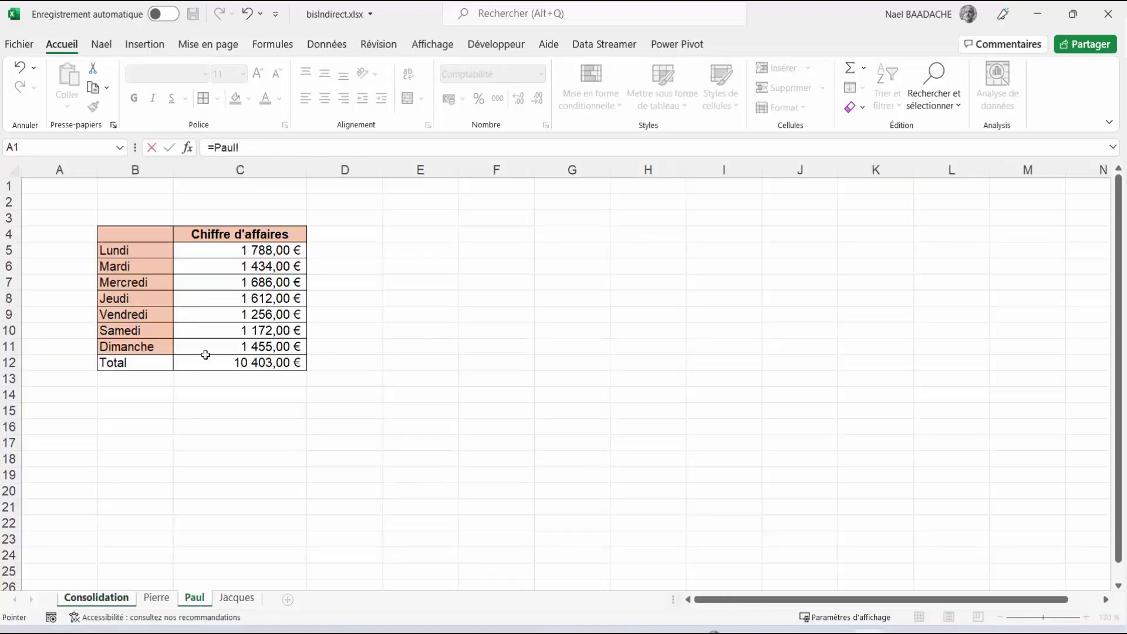
click(229, 252)
key(Return)
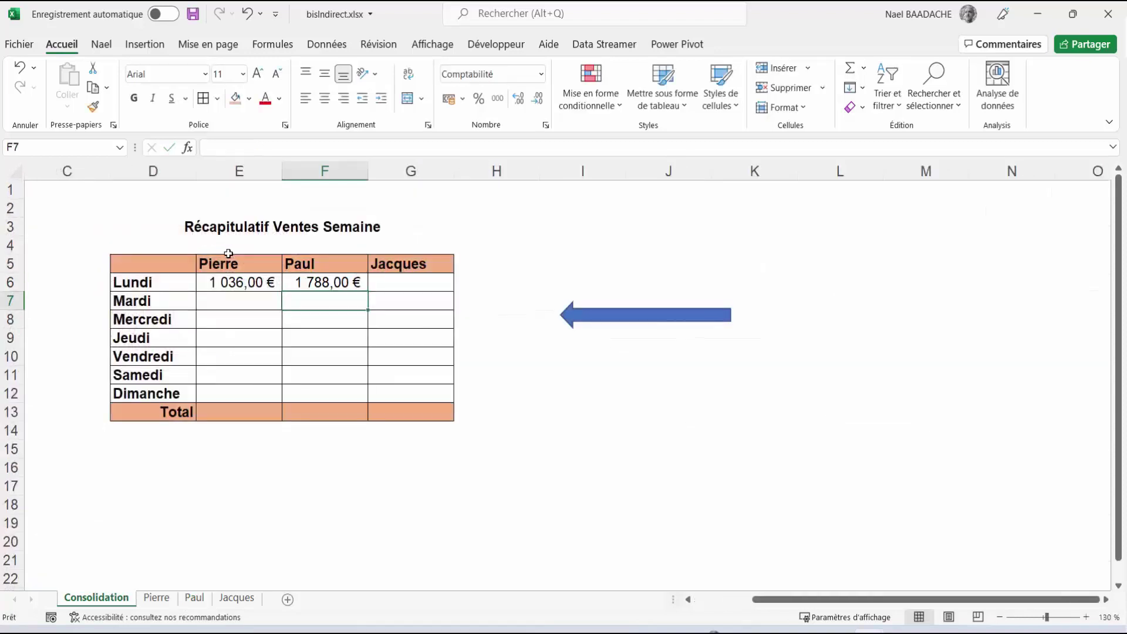
- Link Jacques's Lundi cell G6 to Jacques!C5, showing 1 532,00 €
click(406, 283)
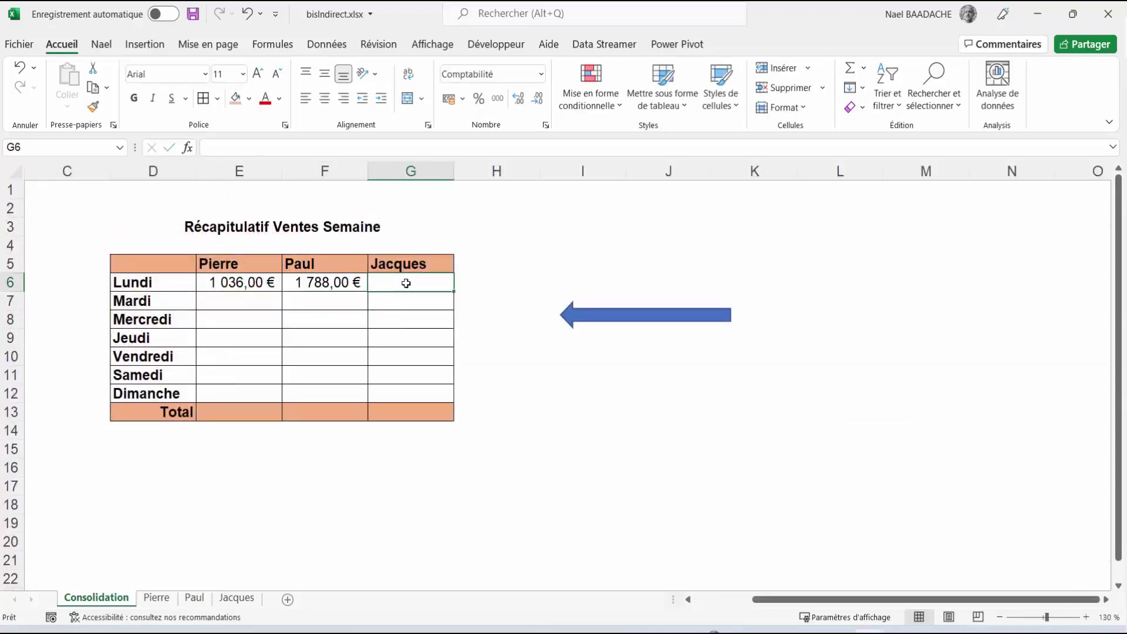
text(=)
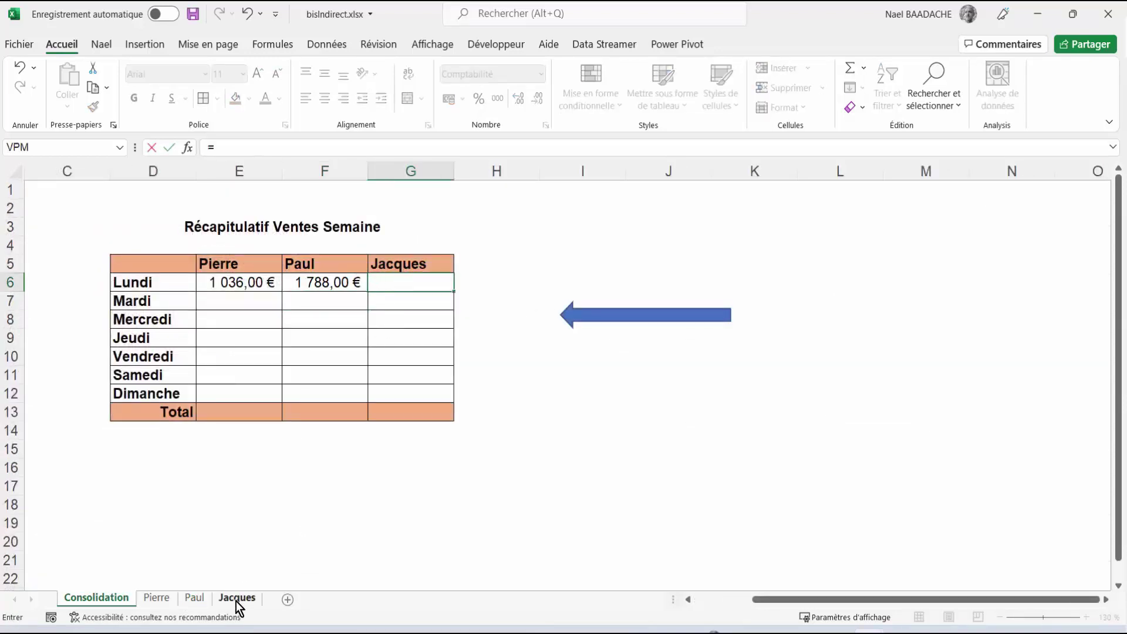
click(236, 599)
click(283, 250)
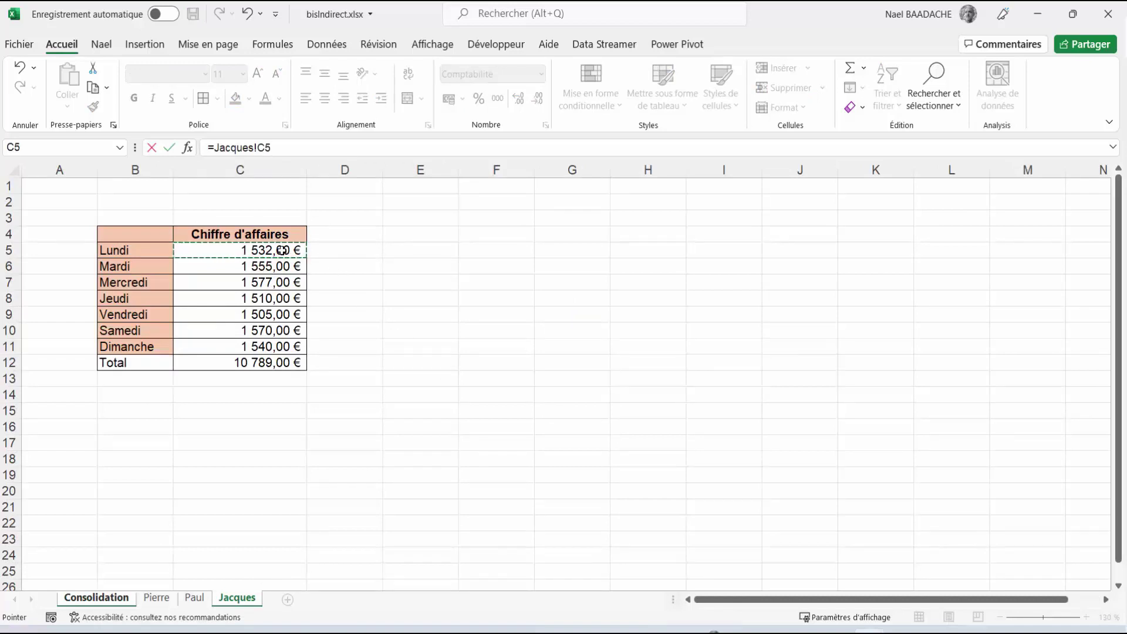
key(Return)
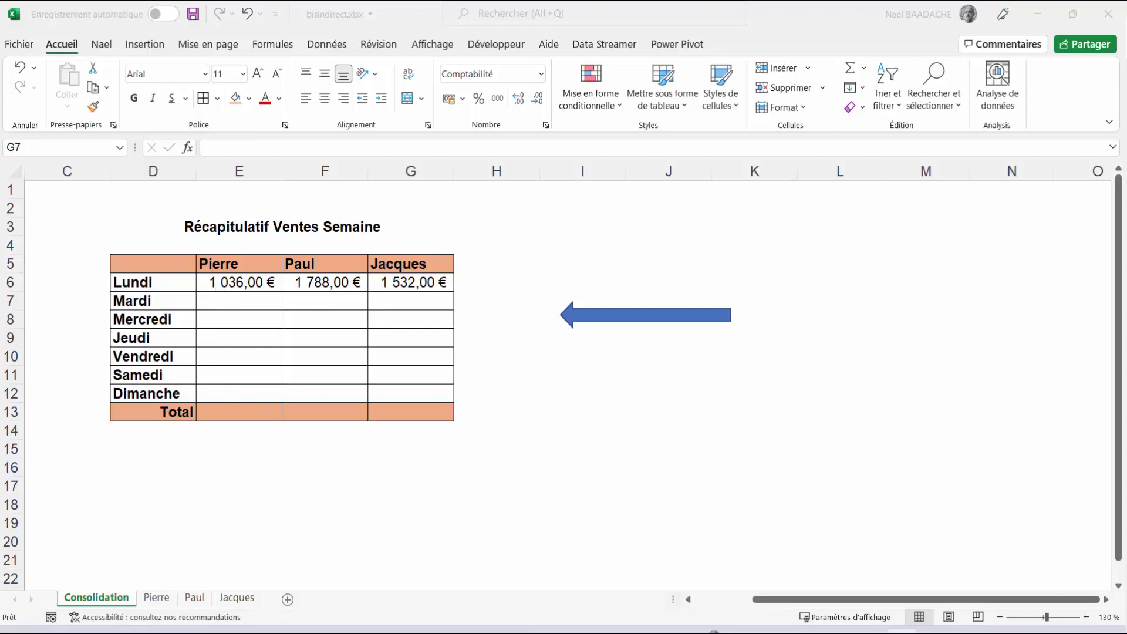
click(232, 281)
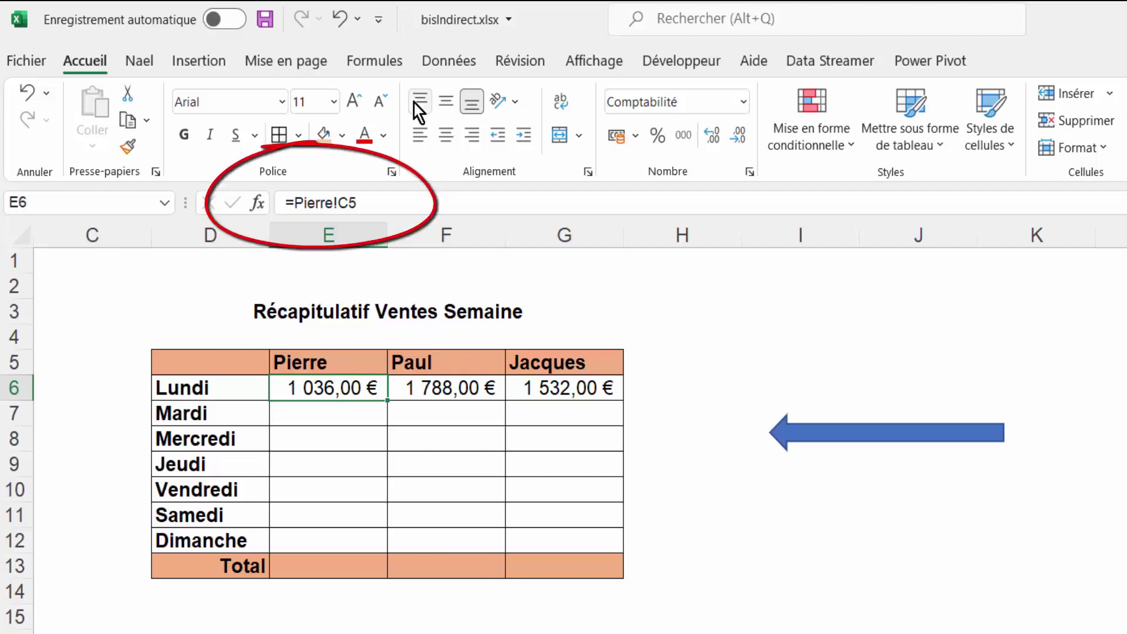
click(368, 65)
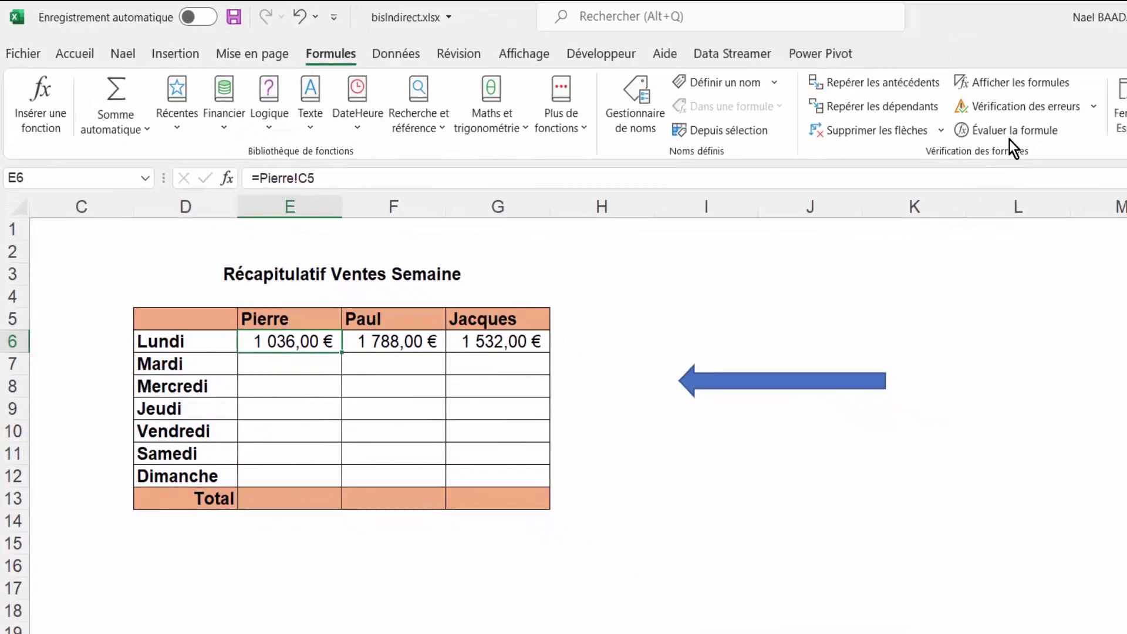
click(834, 67)
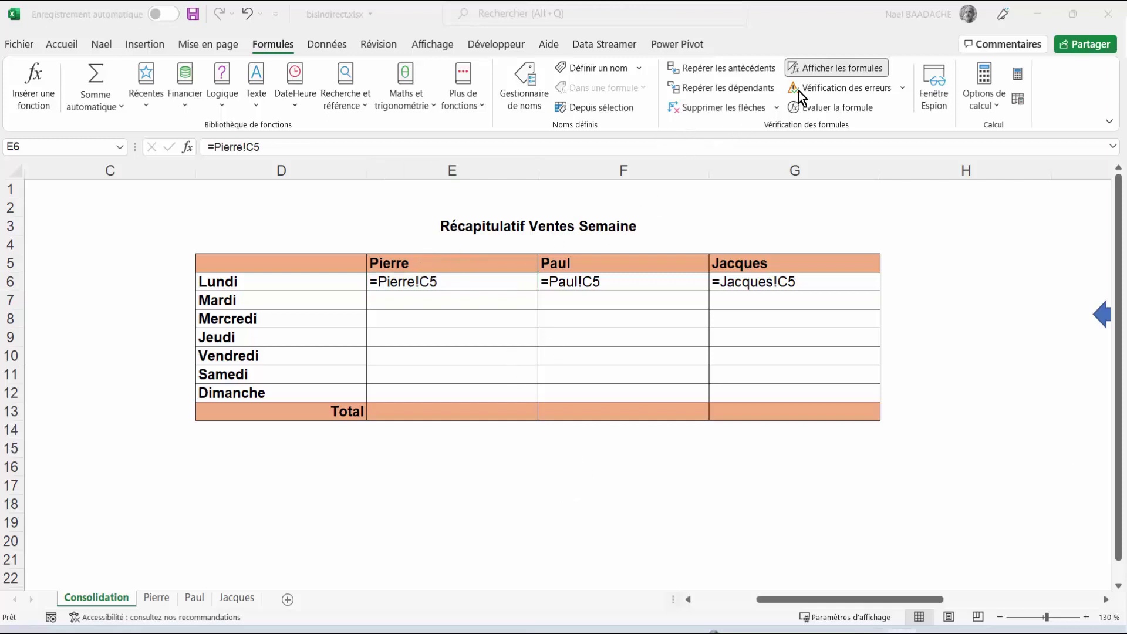
click(262, 44)
click(833, 70)
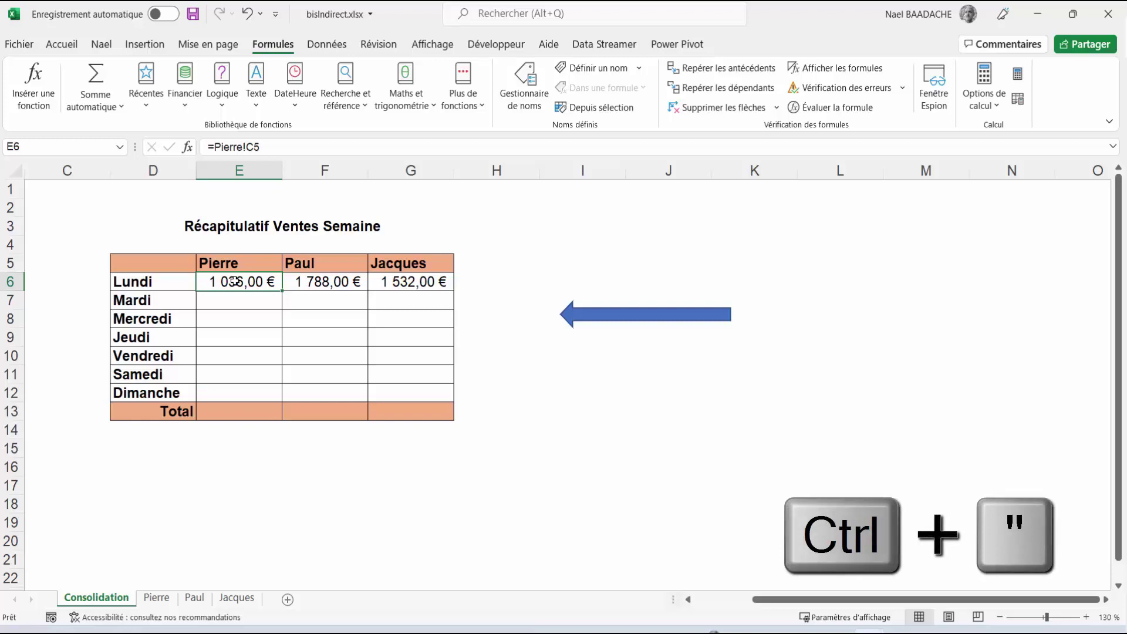
key(ctrl+quotedbl)
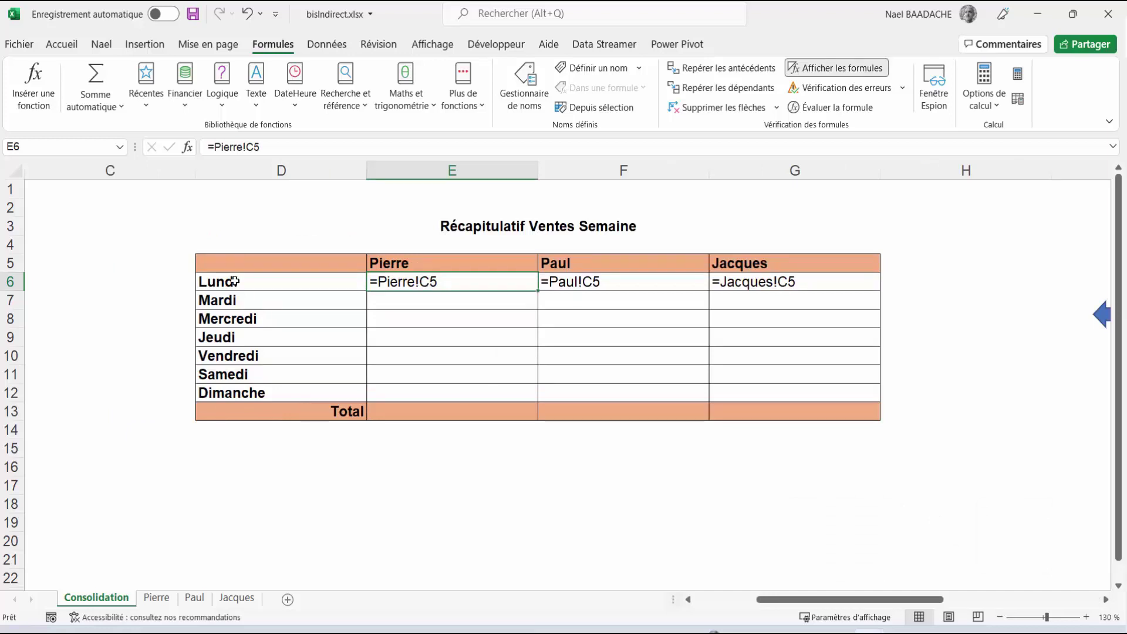
key(ctrl+quotedbl)
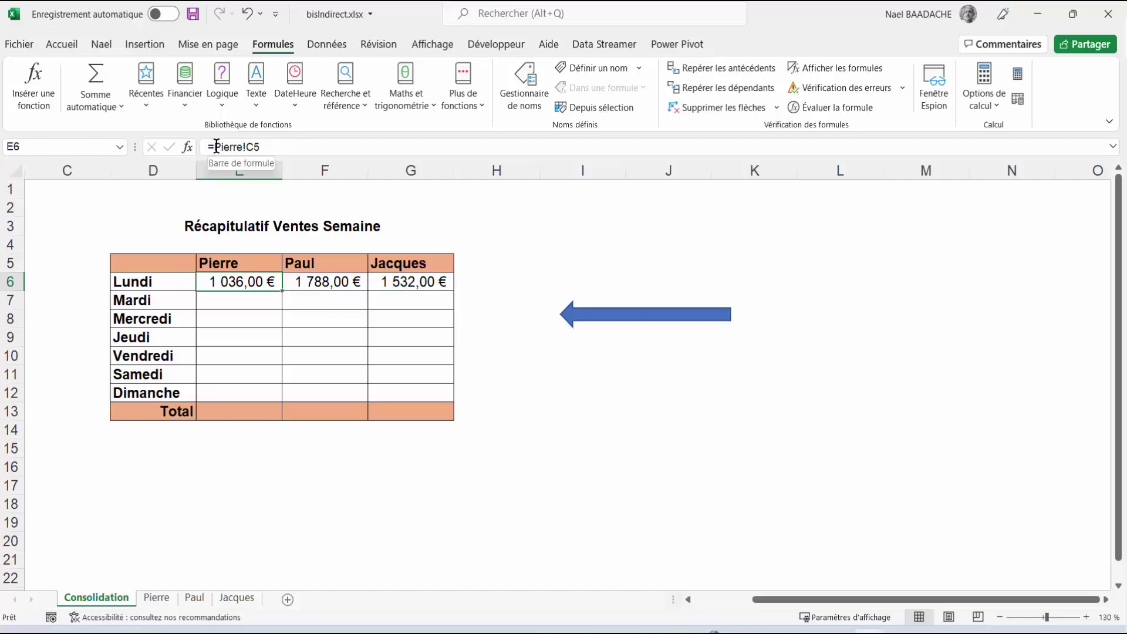
- Wrap Pierre!C5 in INDIRECT( ) in E6, which returns #REF!
click(216, 146)
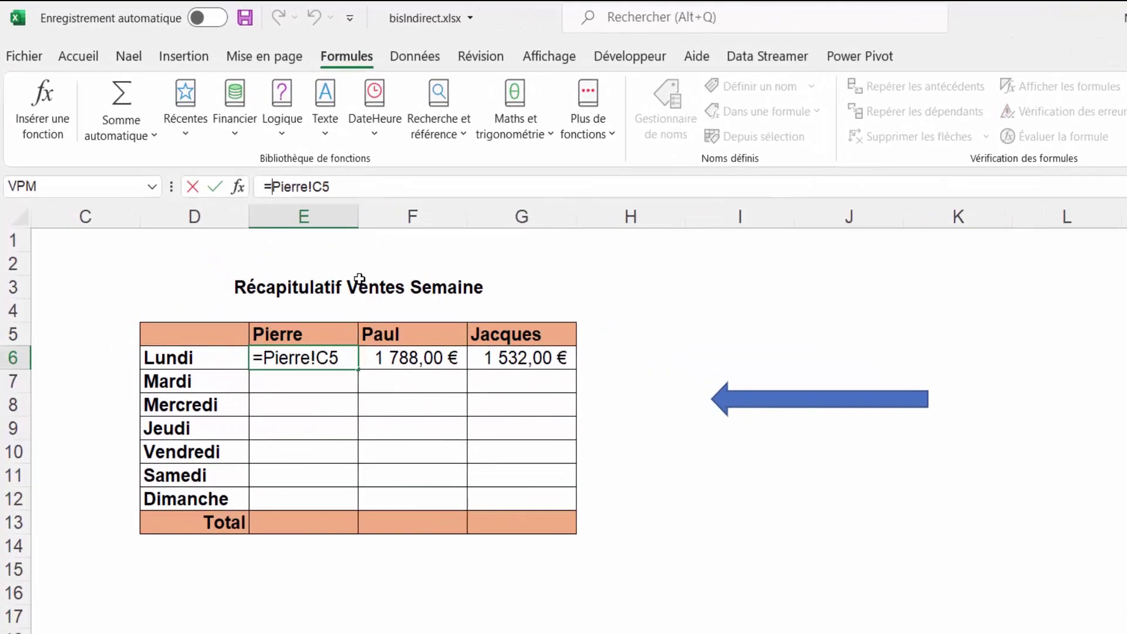
text(indirec)
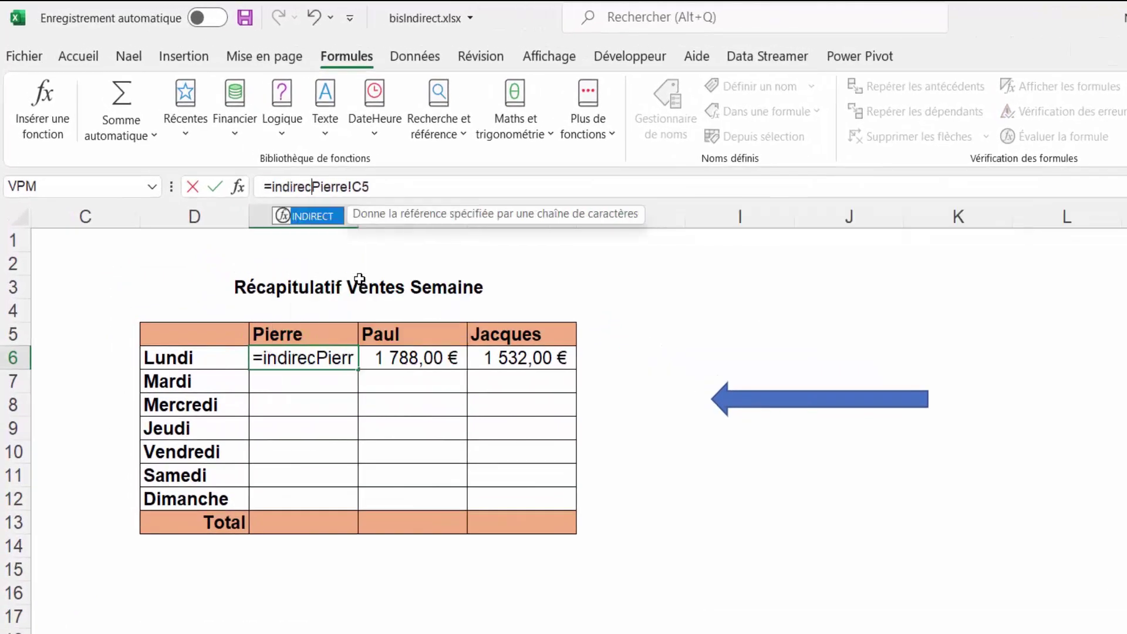
text(t()
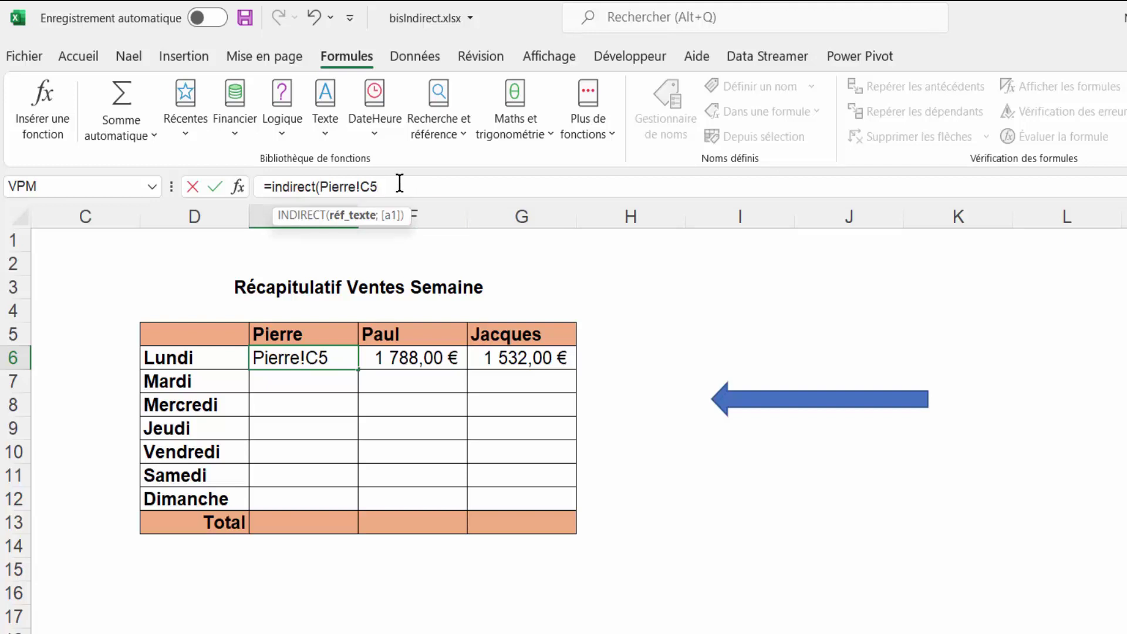
text())
click(399, 186)
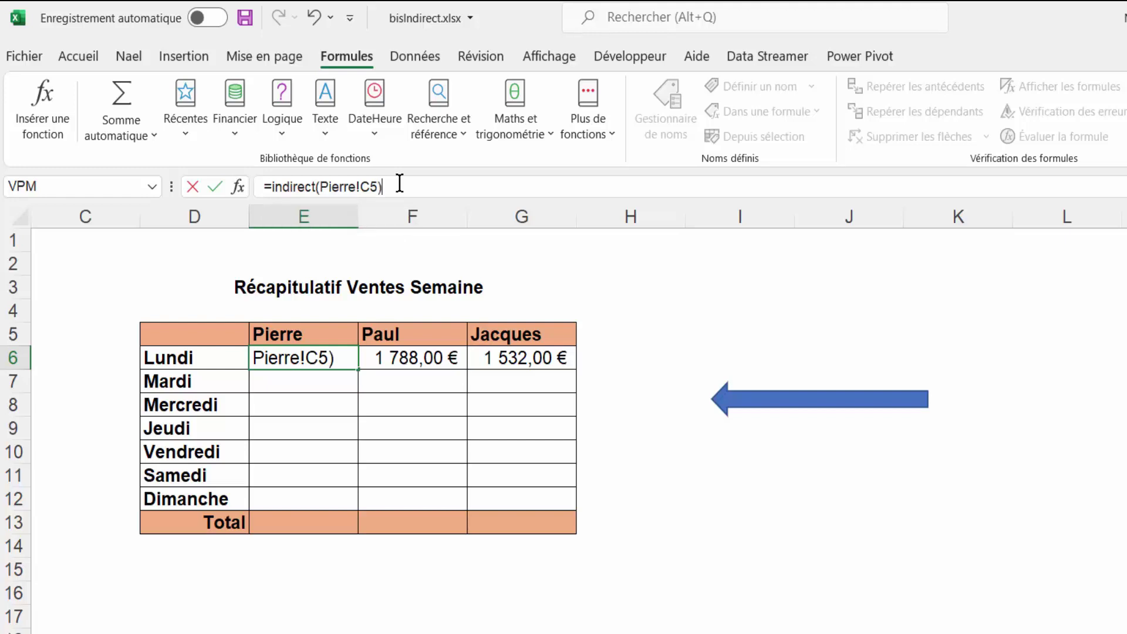
key(Return)
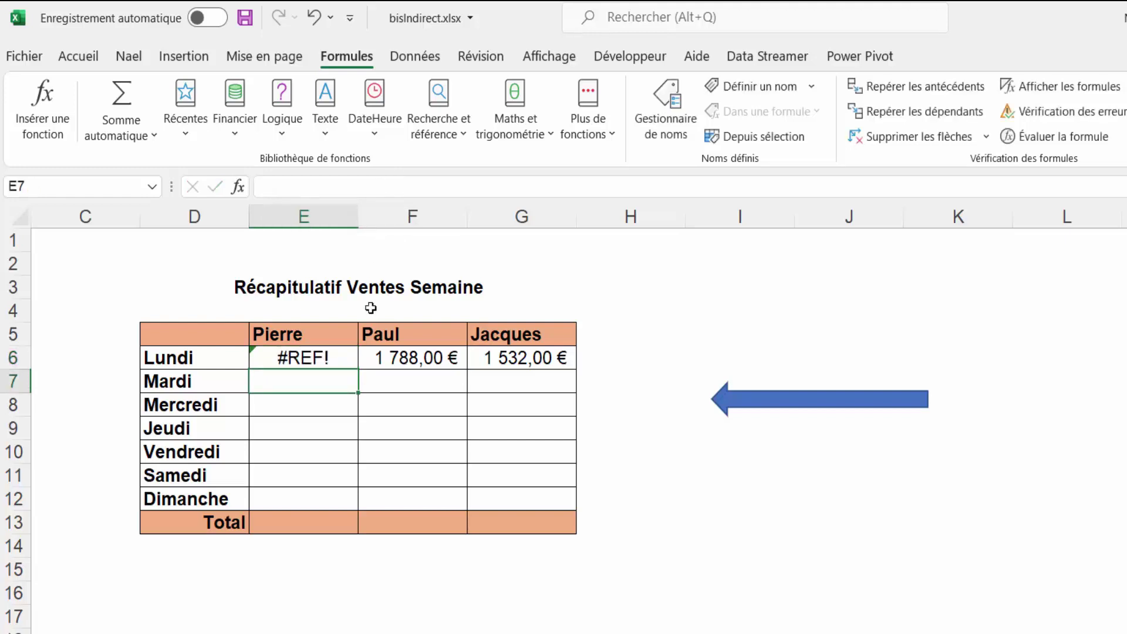
click(337, 351)
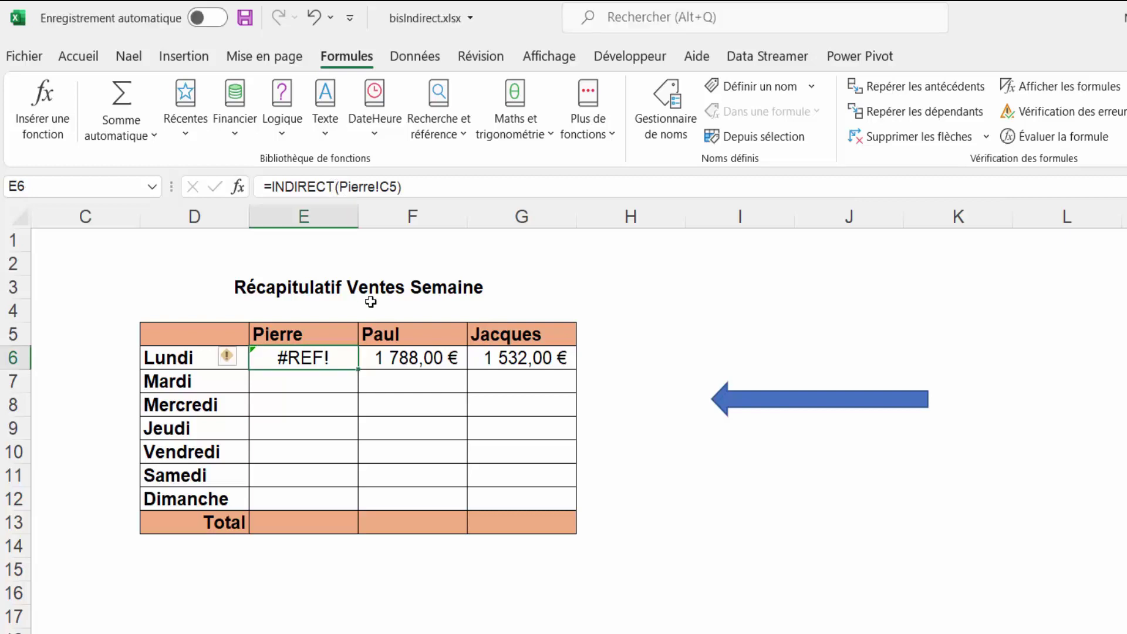
- Quote the reference so E6 reads =INDIRECT("Pierre!C5"), showing 1 036,00 €
click(341, 187)
text(")
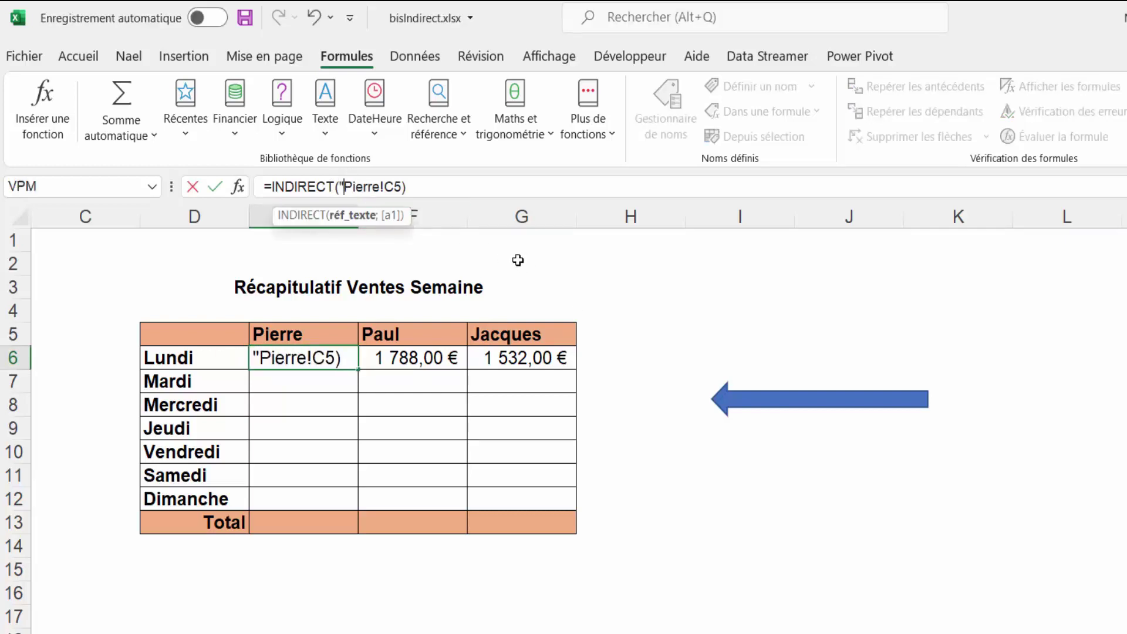
click(401, 187)
text(")
key(Return)
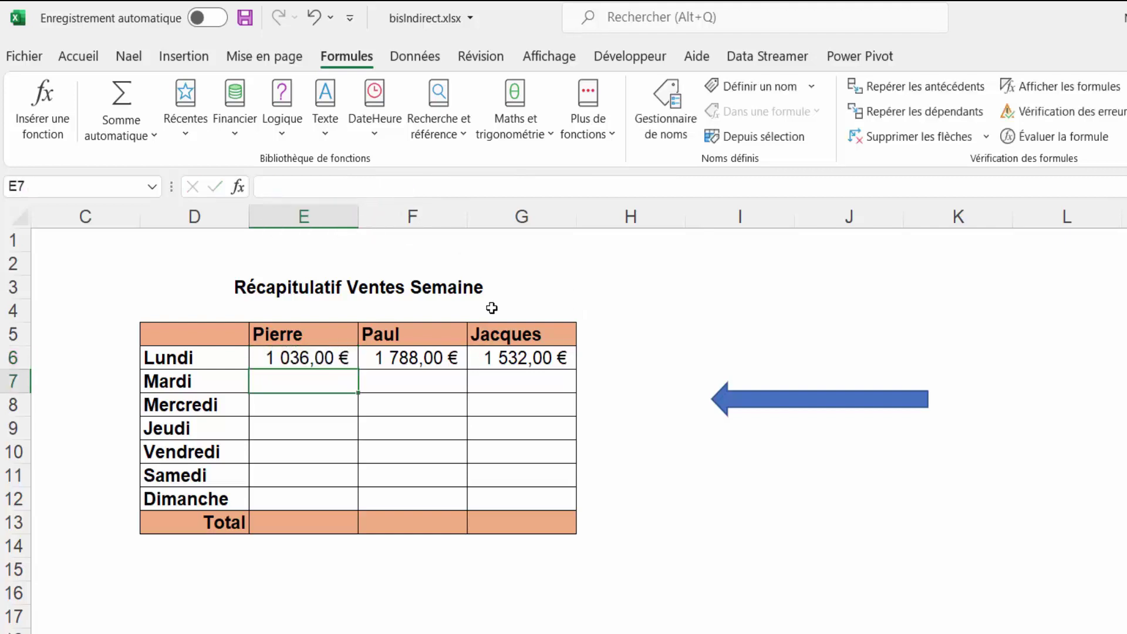
click(316, 355)
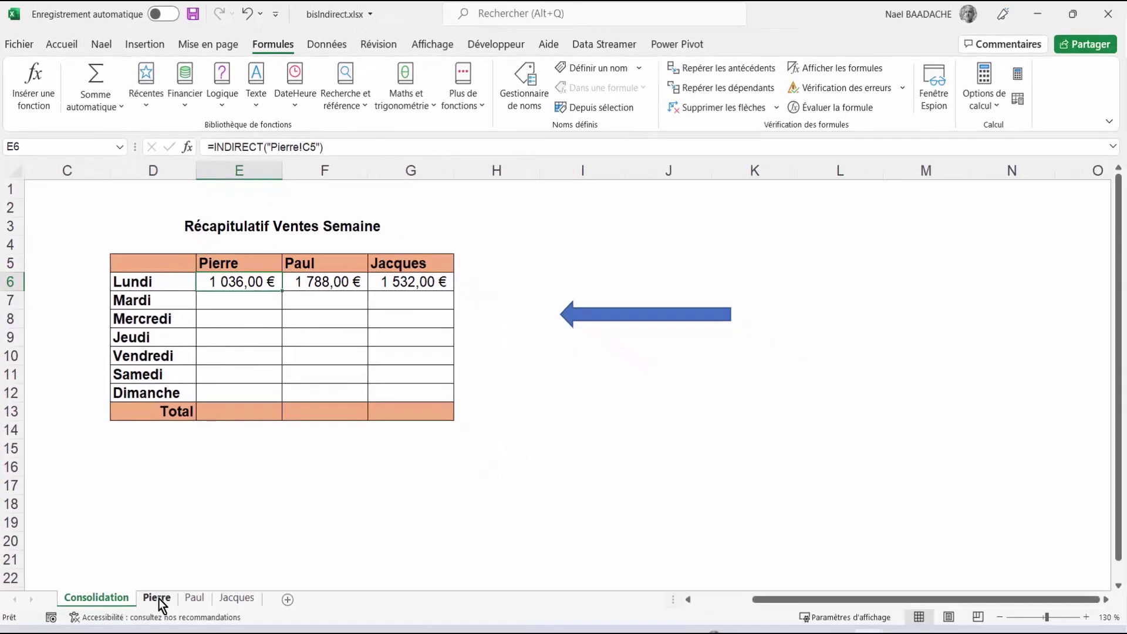
click(157, 598)
click(273, 250)
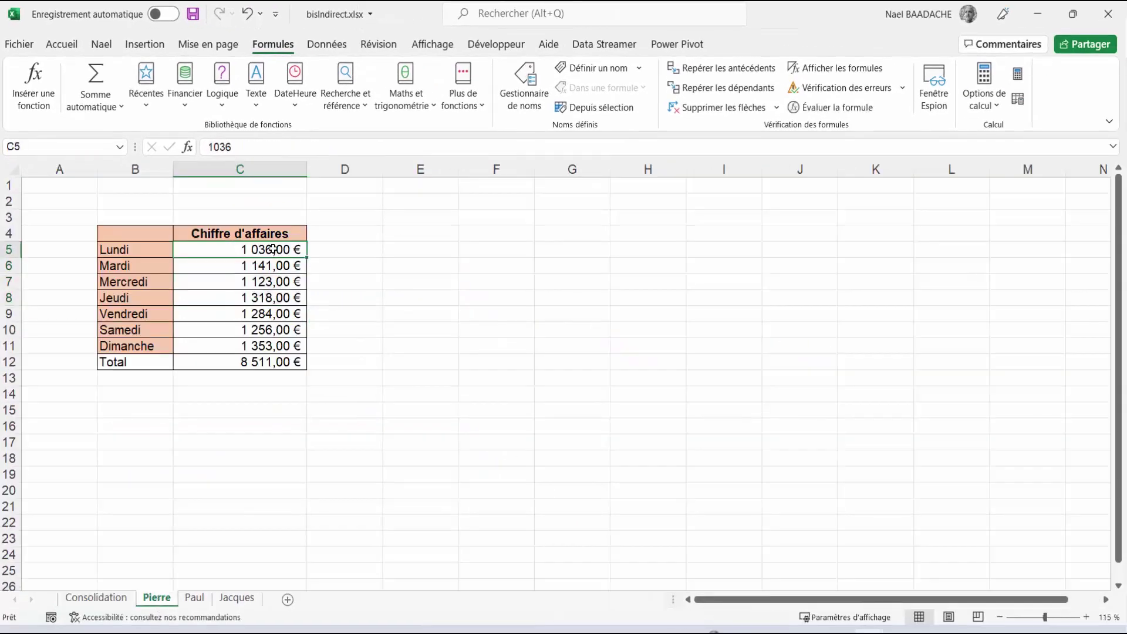
click(112, 597)
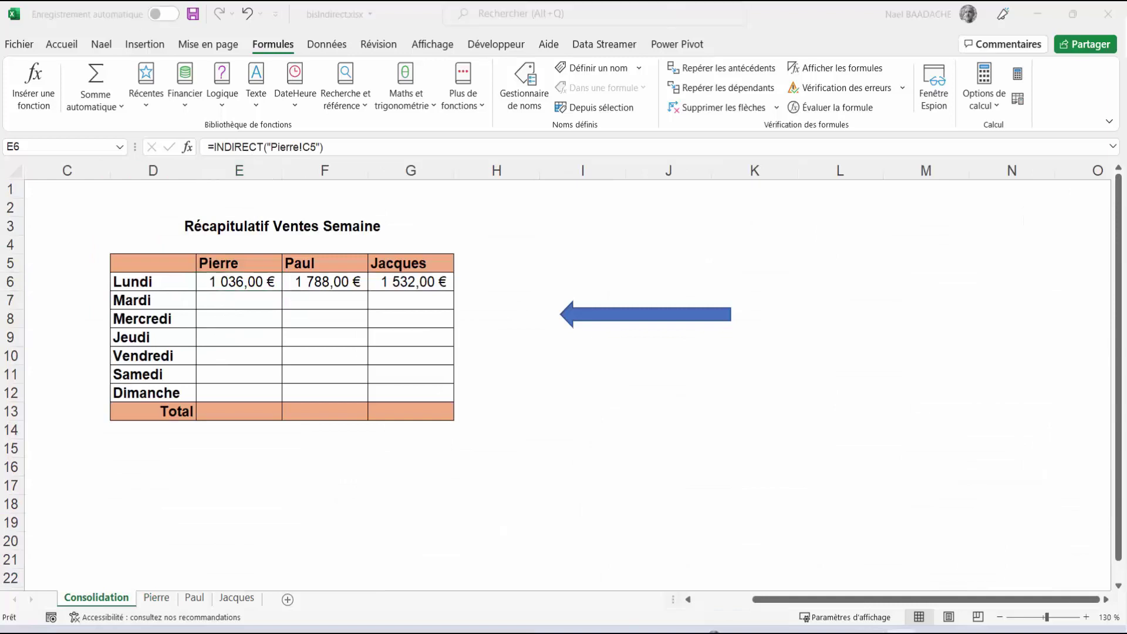
click(238, 284)
click(224, 262)
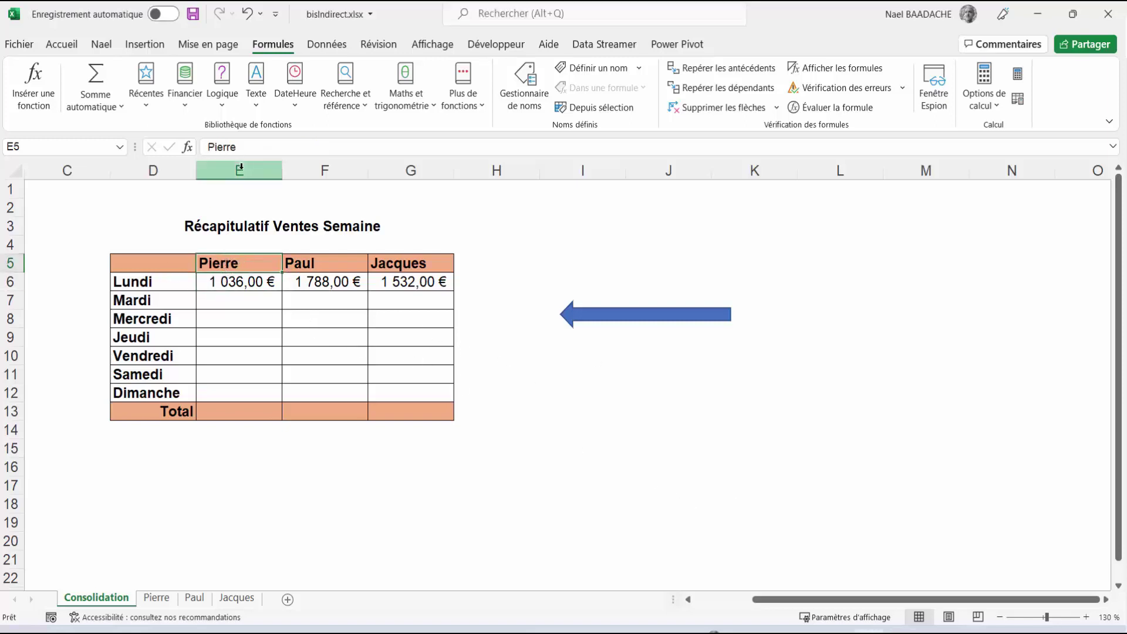
click(235, 280)
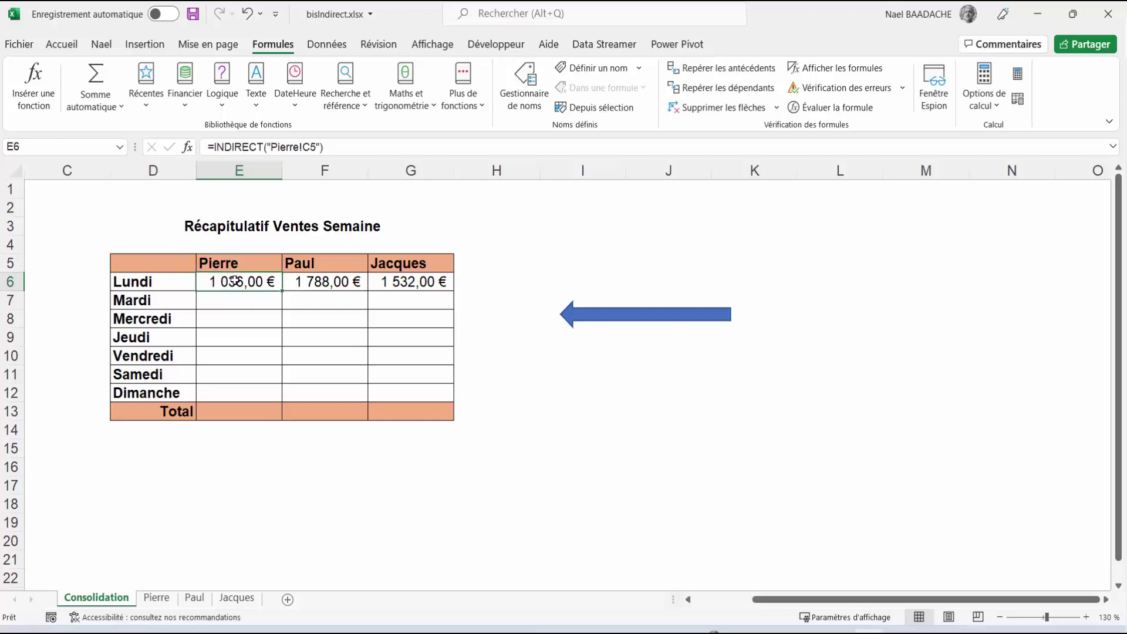
- Rewrite E6 as =INDIRECT(E$5&"!C5"), taking the sheet name from the Pierre header
click(268, 146)
key(Delete)
key(Delete)
key(Delete)
key(Delete)
key(Delete)
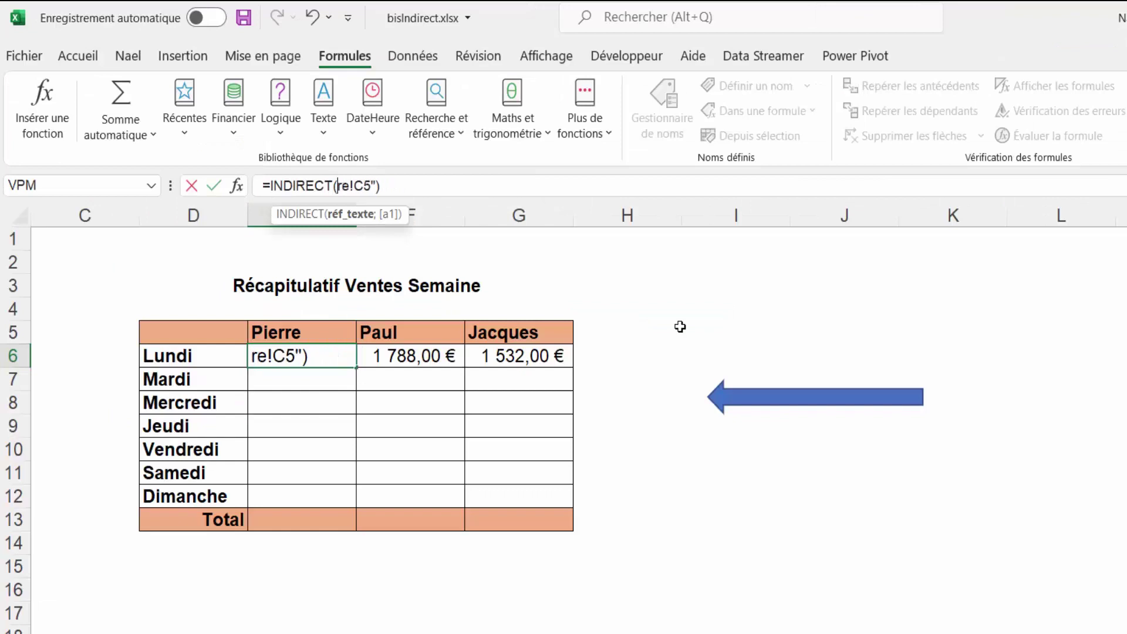
key(Delete)
key(Delete)
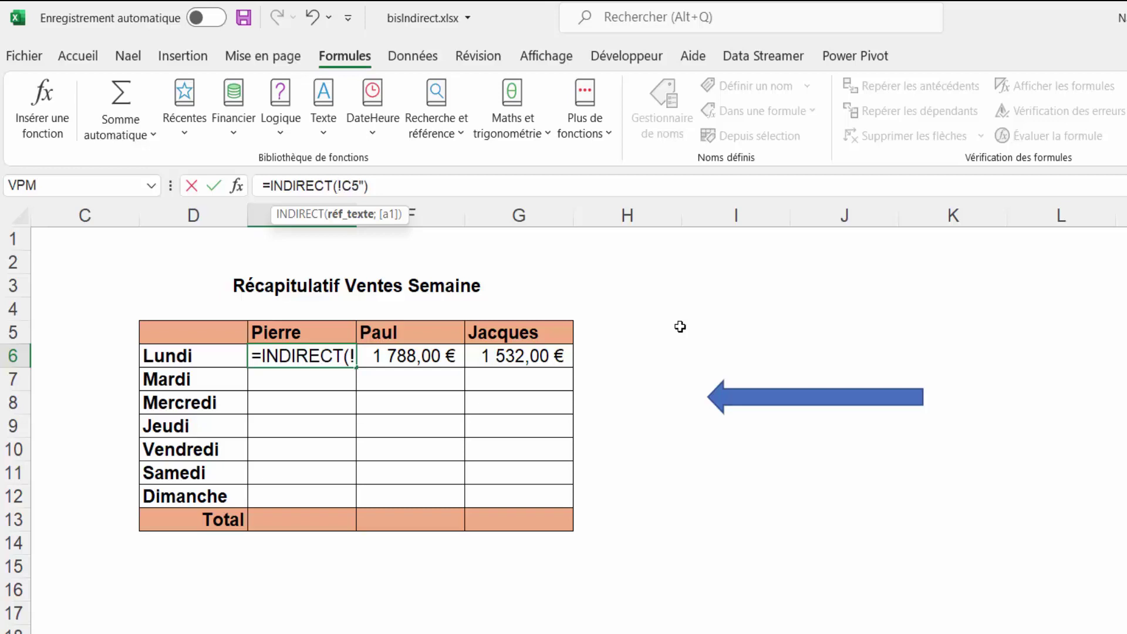
click(273, 333)
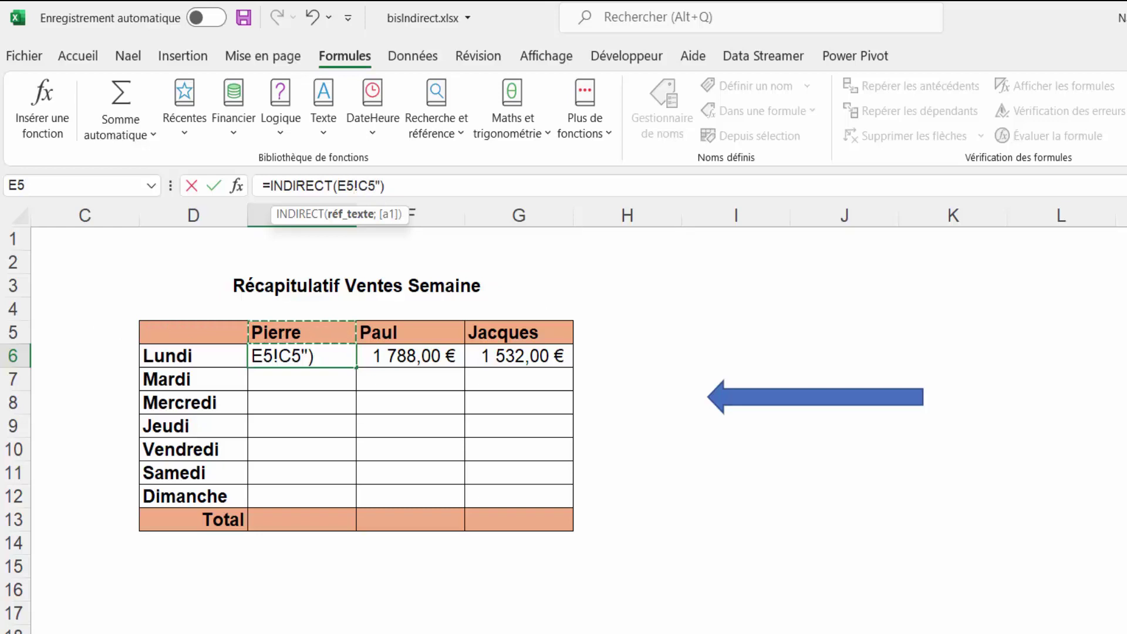
key(F4)
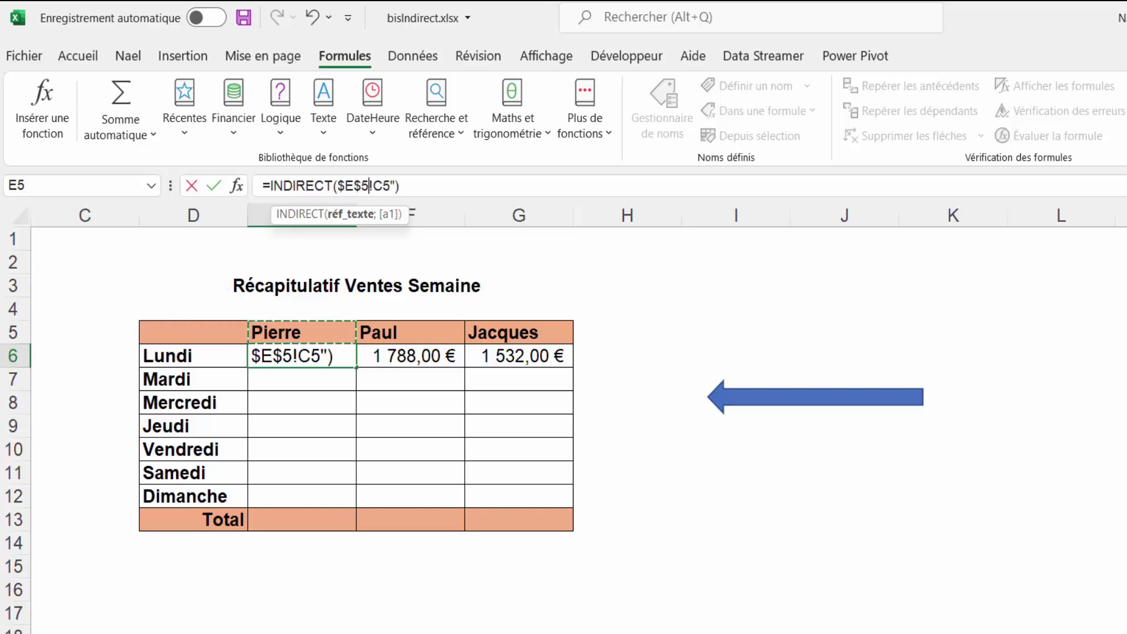
key(F4)
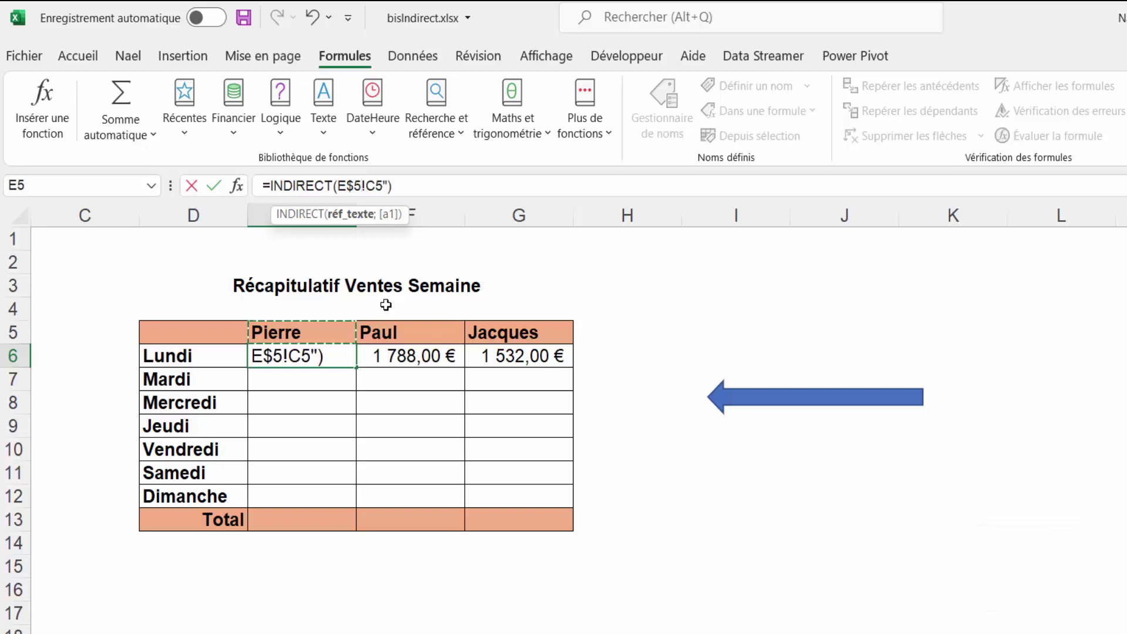
text(&)
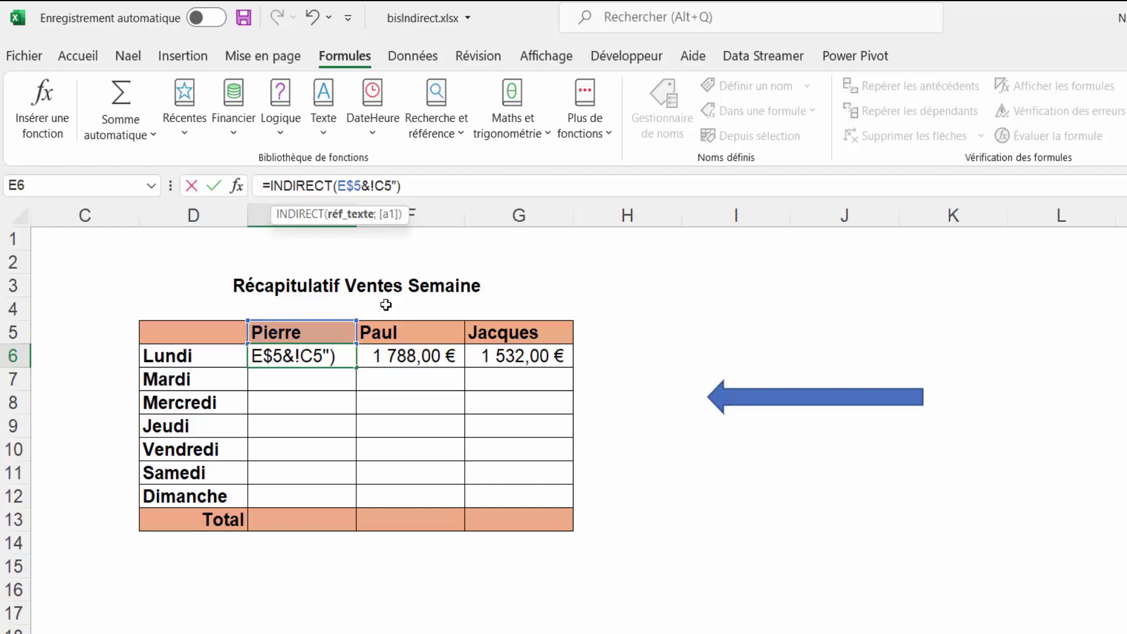
text(")
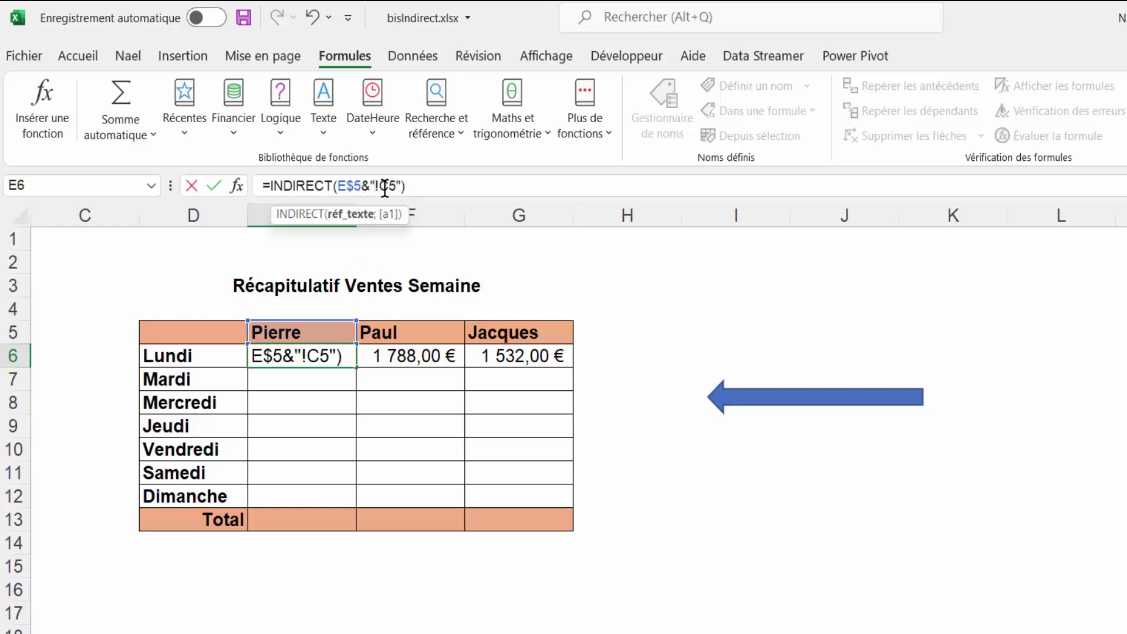
key(Return)
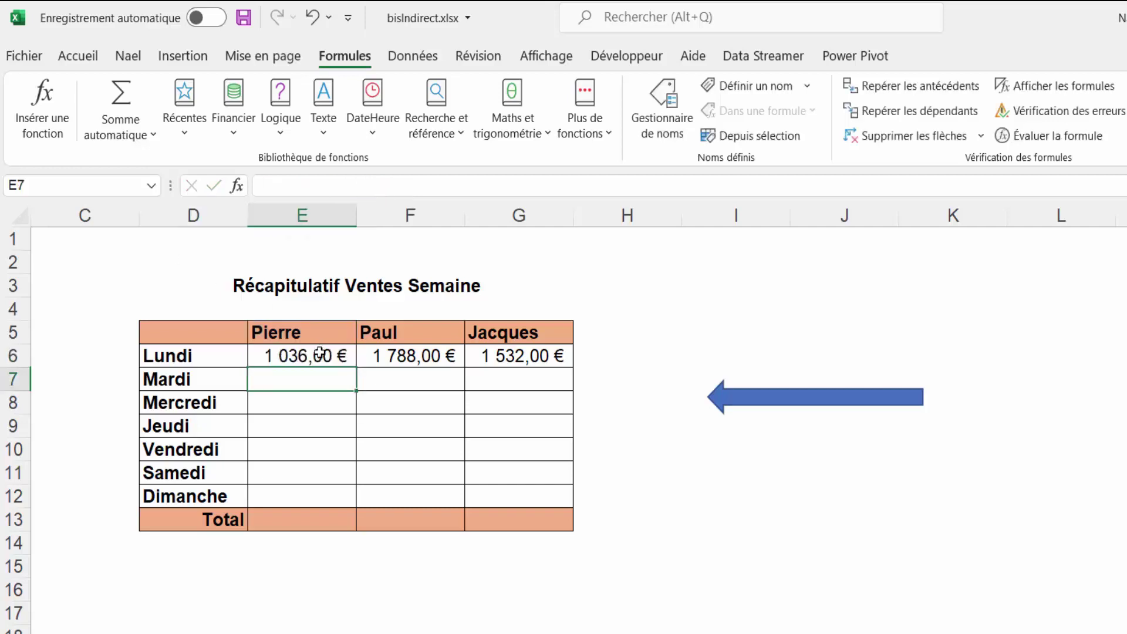
click(319, 349)
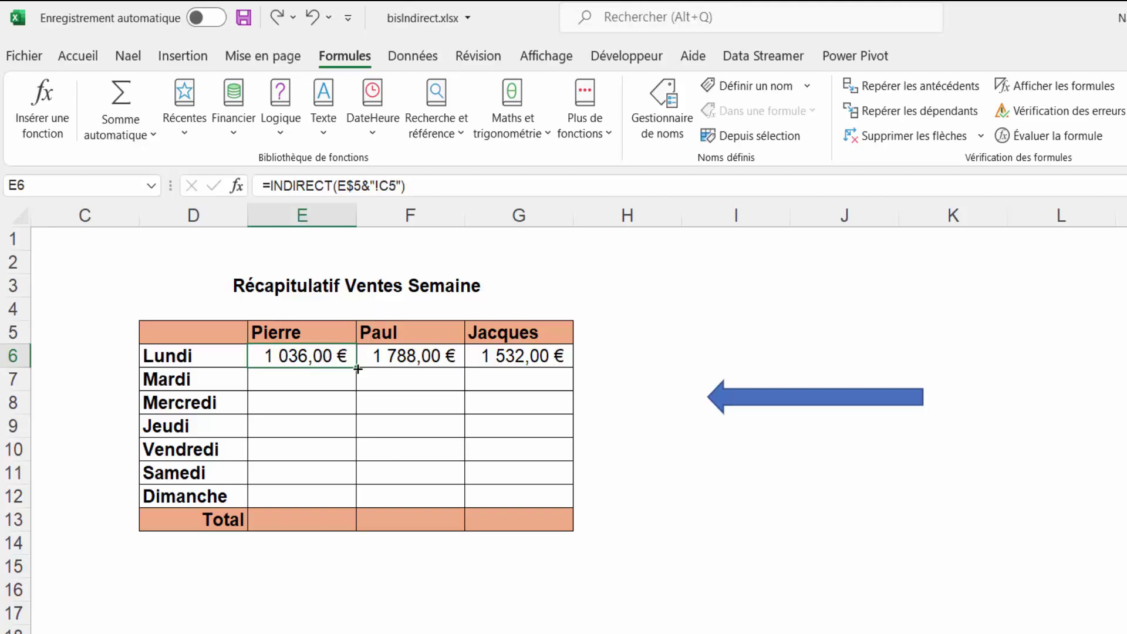
- Fill the E6 INDIRECT formula across to F6 and G6, then check Paul's and Jacques's copies
drag(358, 371, 539, 361)
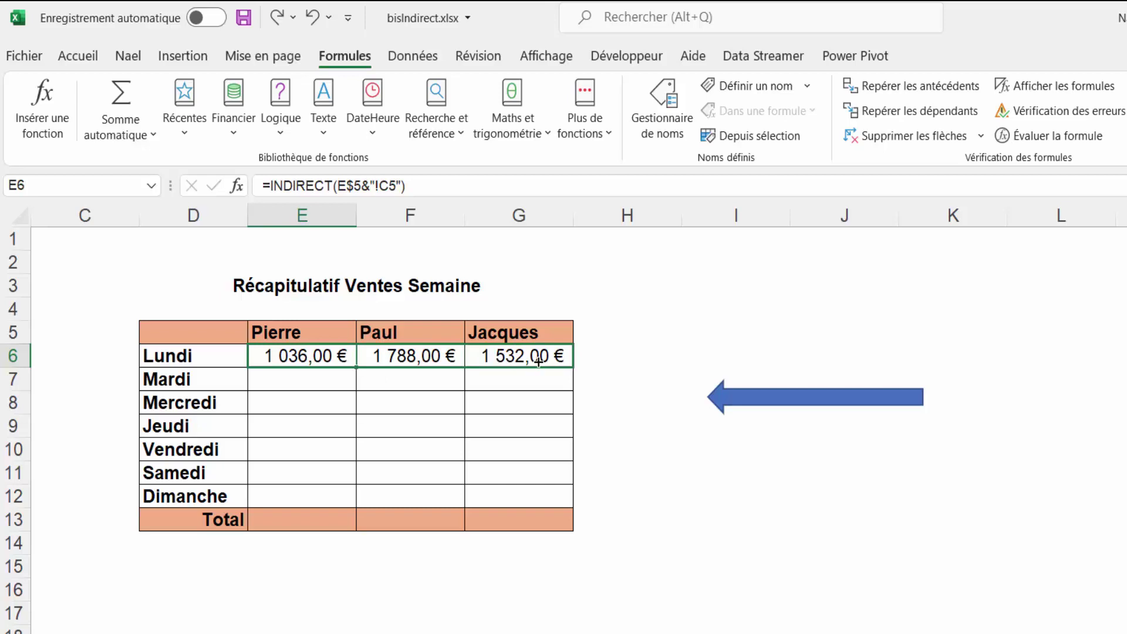
drag(538, 361, 538, 361)
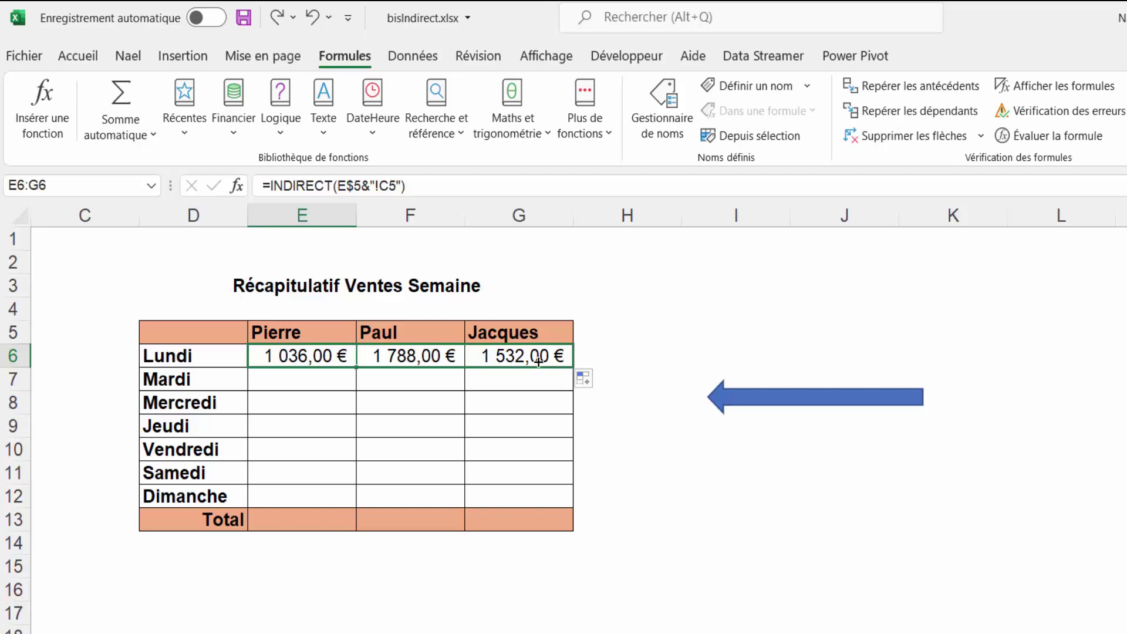
click(414, 361)
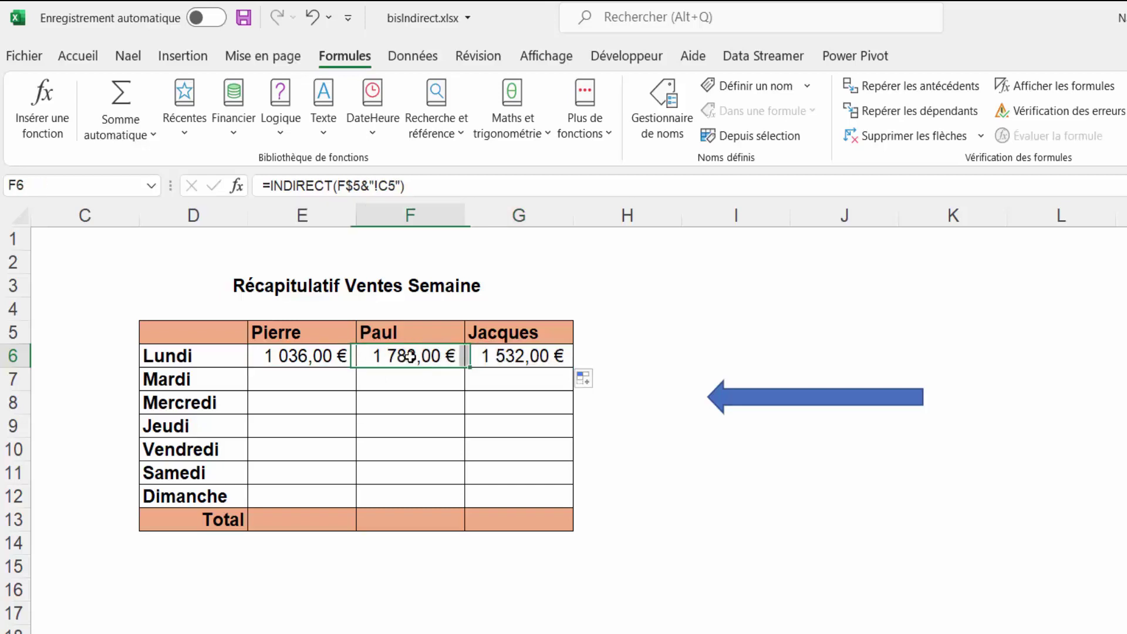
click(501, 358)
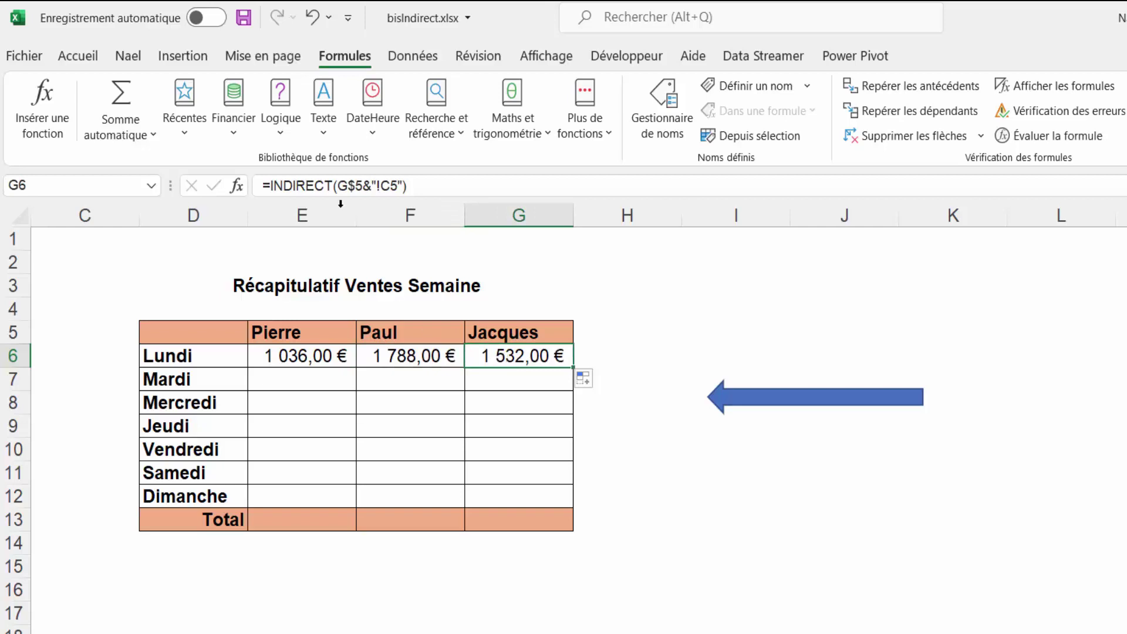
click(394, 357)
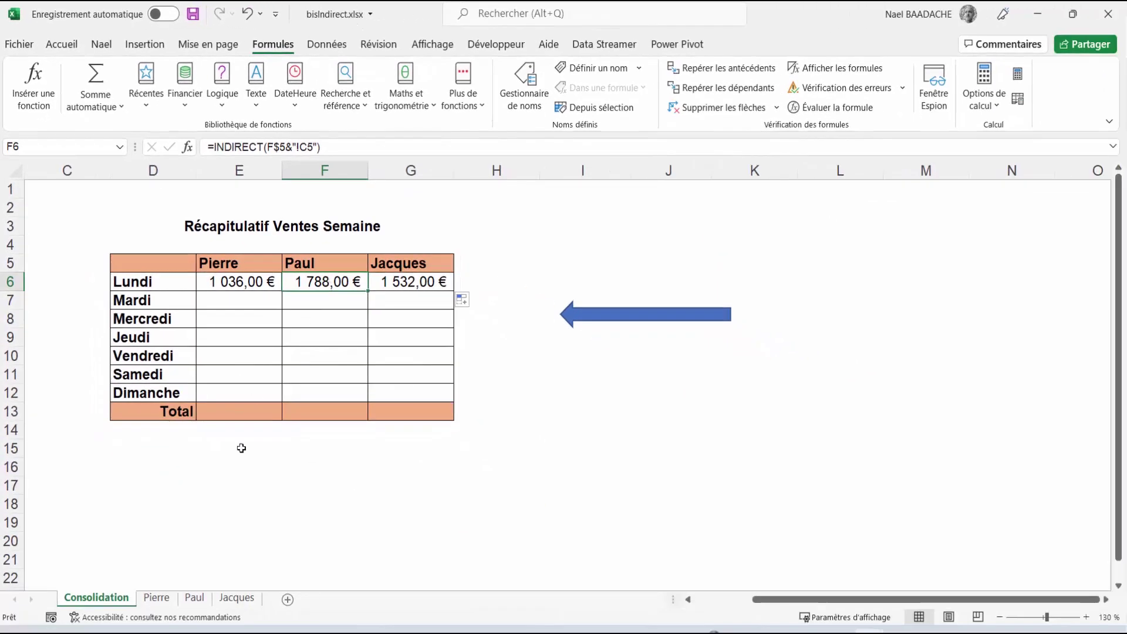
click(194, 597)
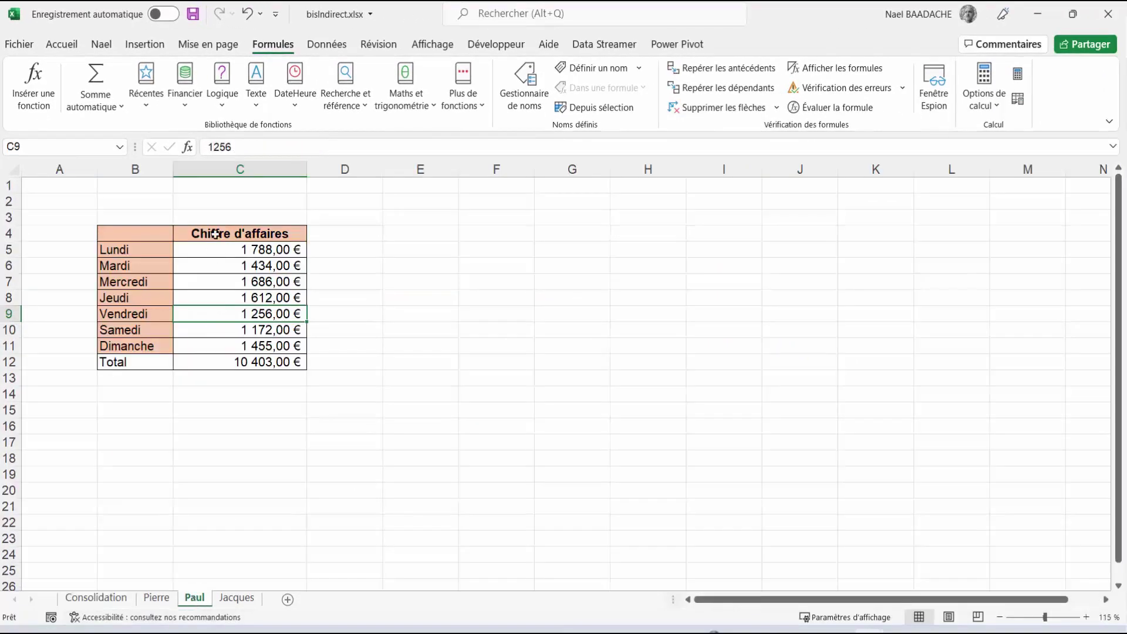
click(228, 248)
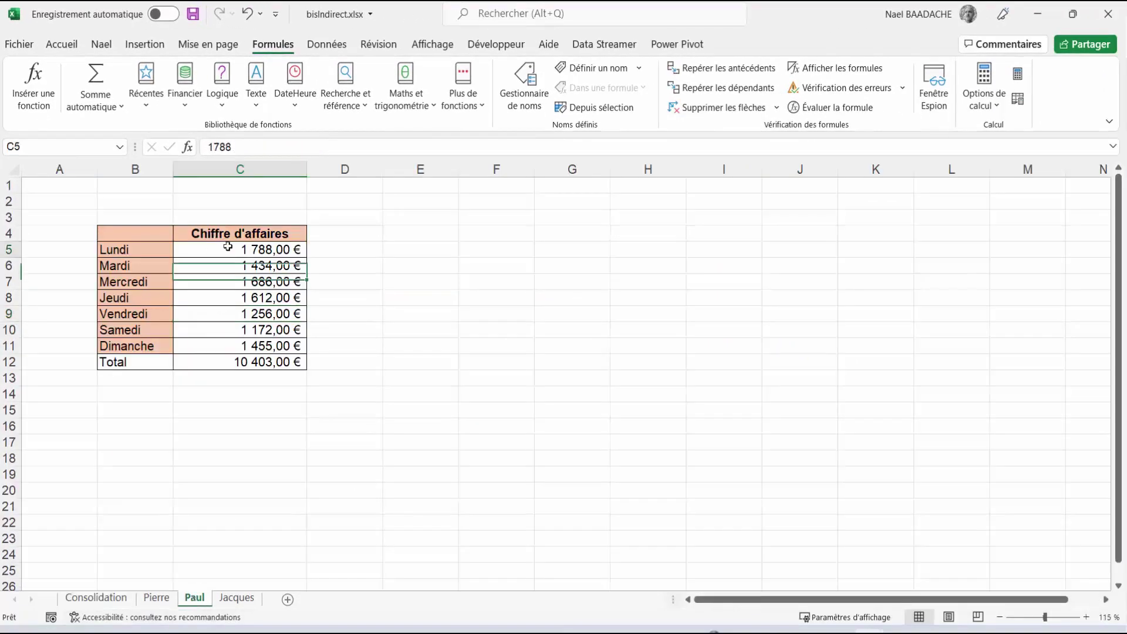
click(247, 599)
click(284, 247)
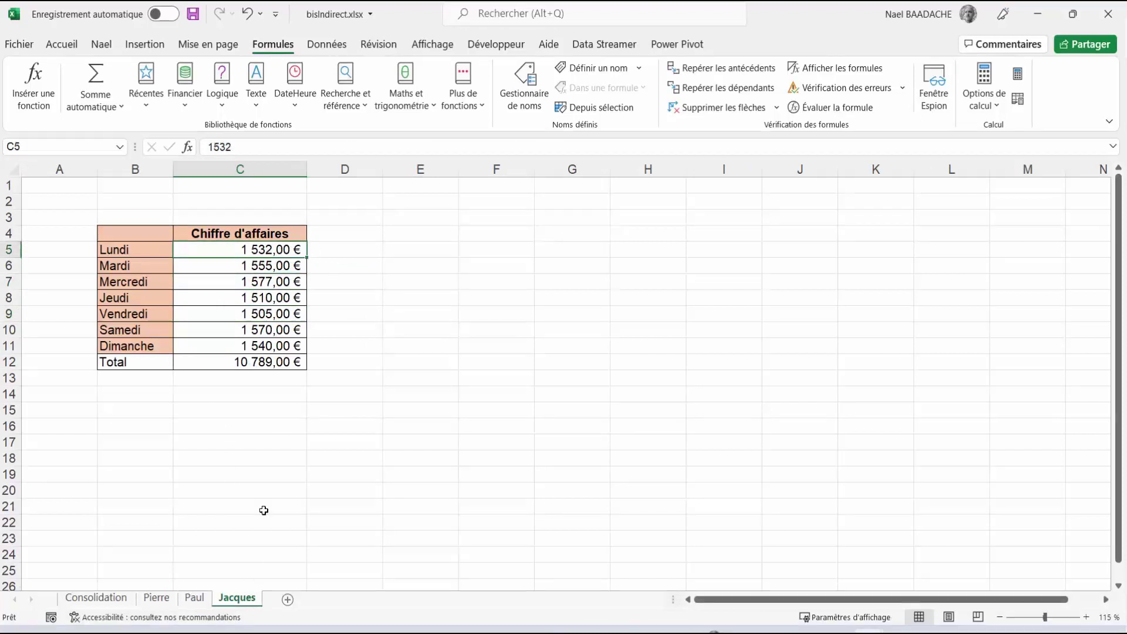
click(113, 599)
click(424, 281)
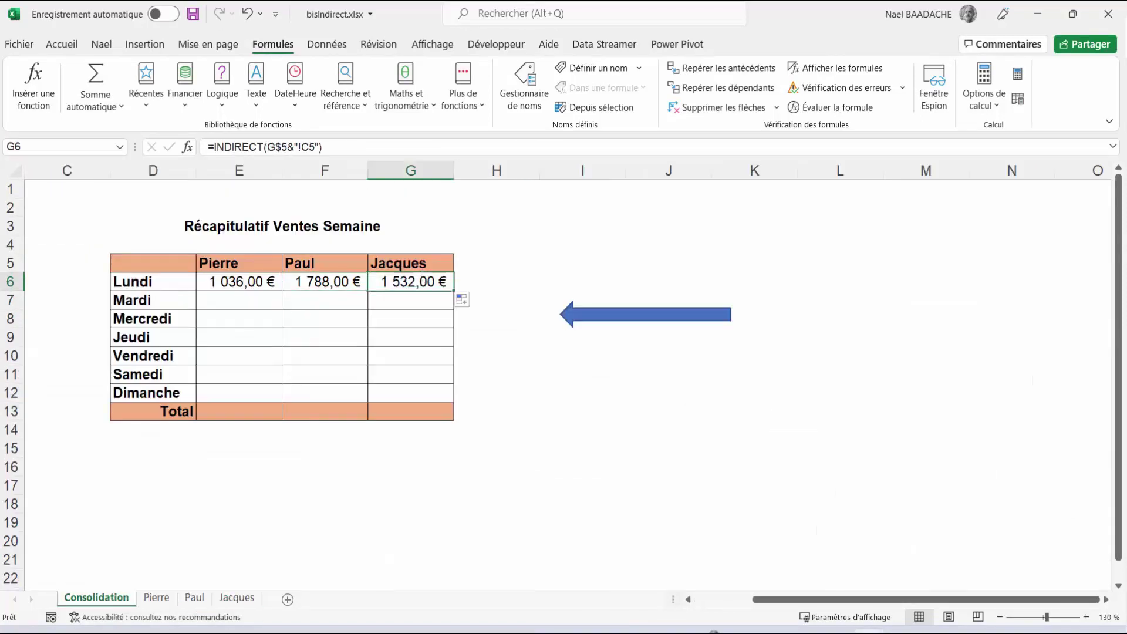
click(248, 279)
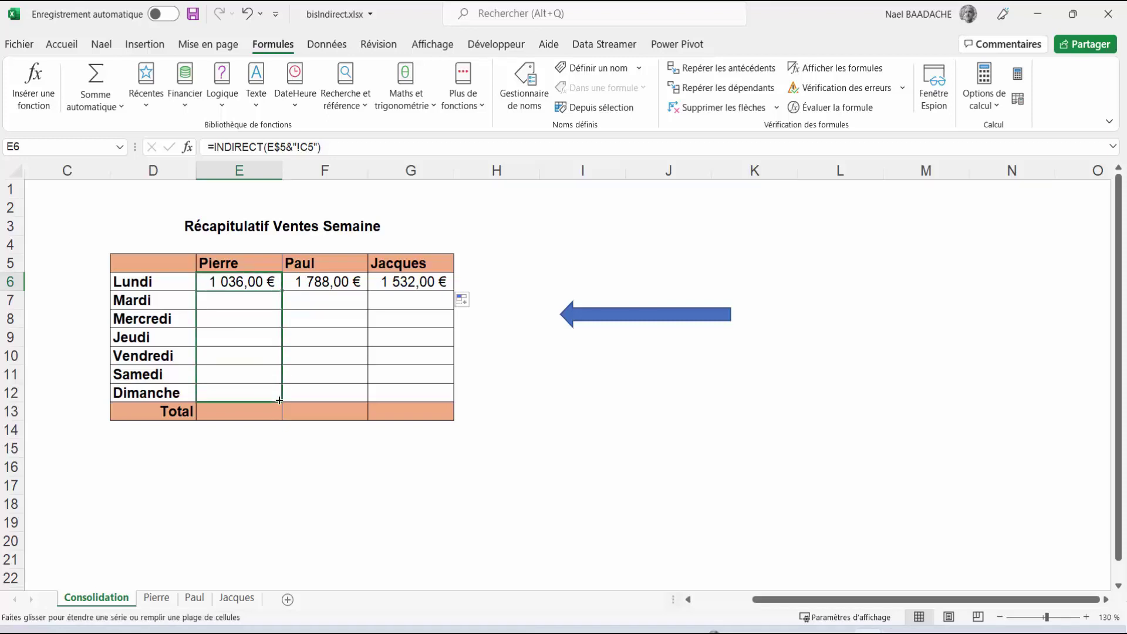
drag(282, 292, 277, 396)
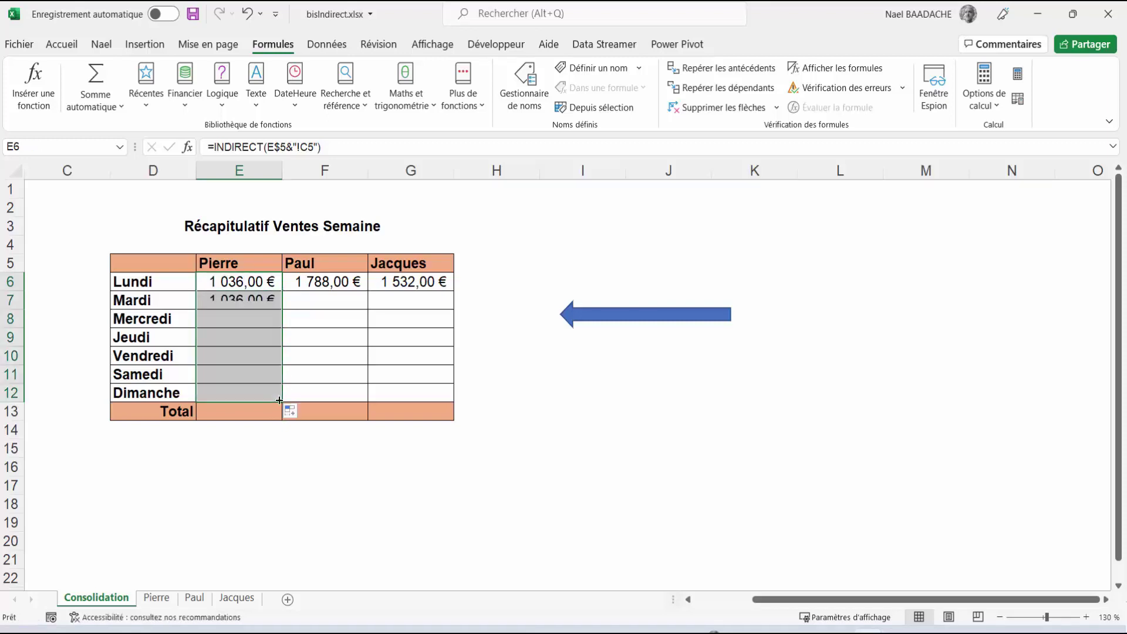
click(249, 301)
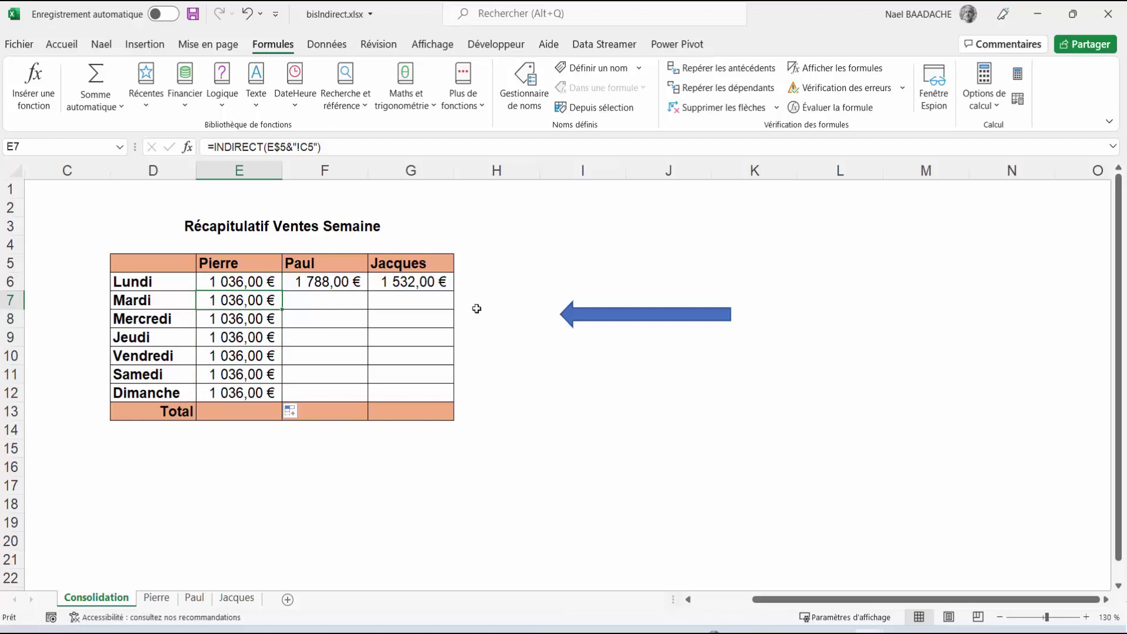
click(259, 331)
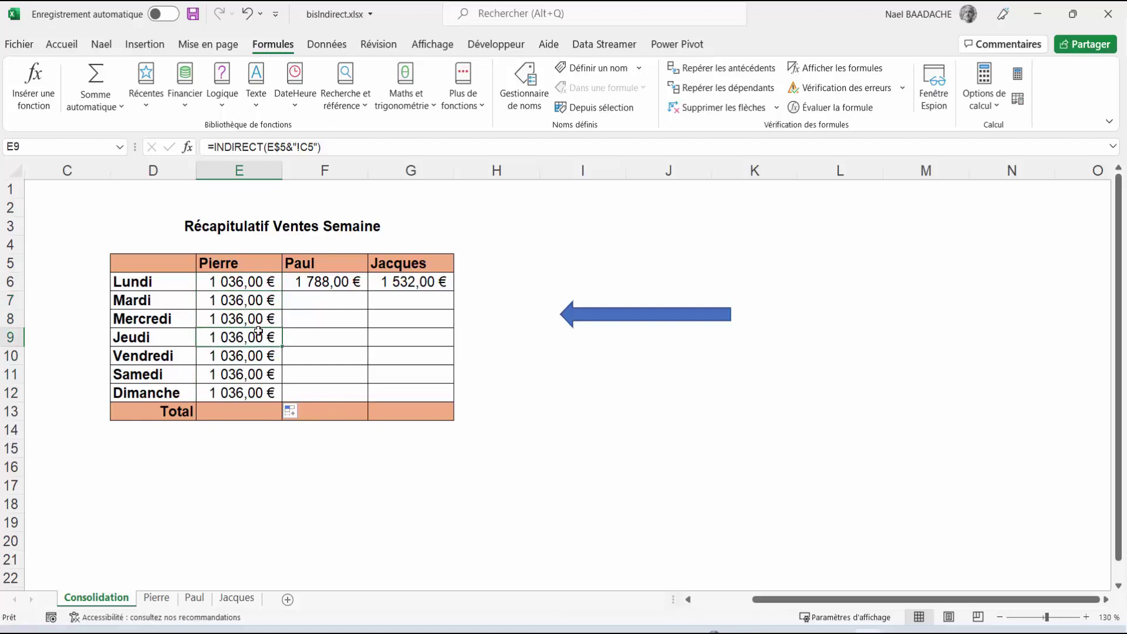
key(ctrl+z)
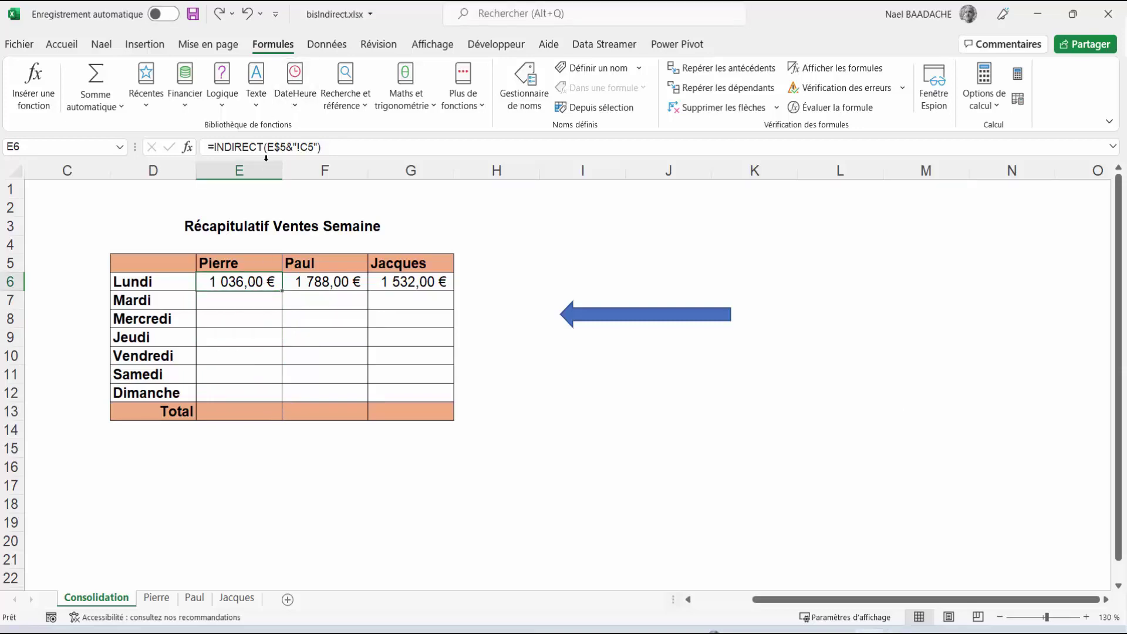
- Replace E6's fixed row 5 with &LIGNE(), giving =INDIRECT(E$5&"!C"&LIGNE()), which returns 1 141,00 €
click(309, 146)
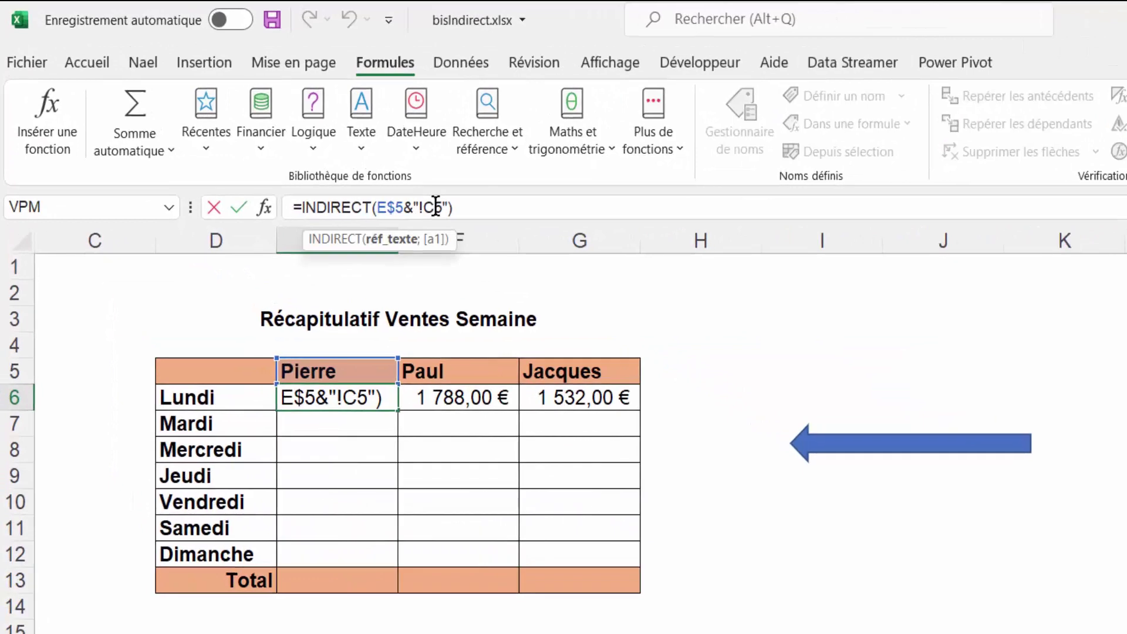
click(435, 207)
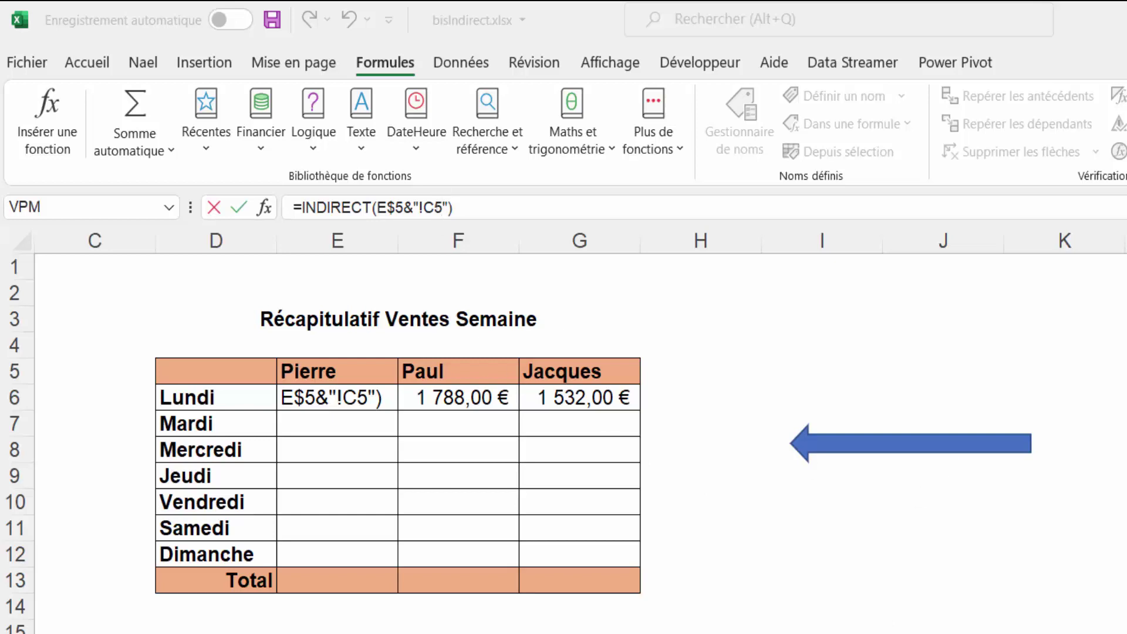
key(ctrl+Return)
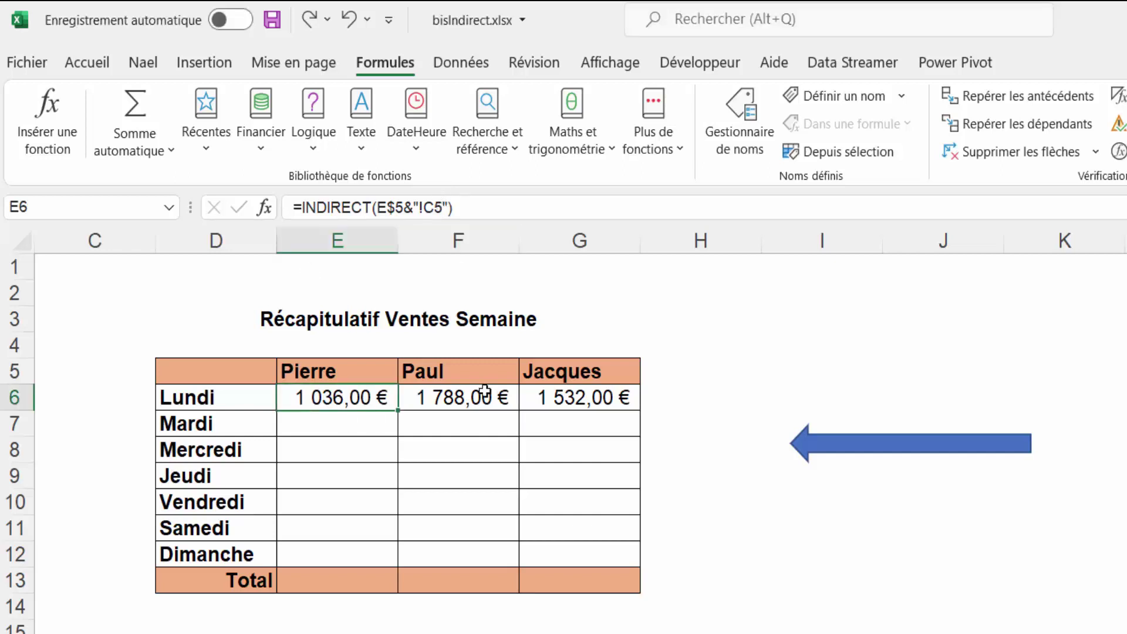
key(Delete)
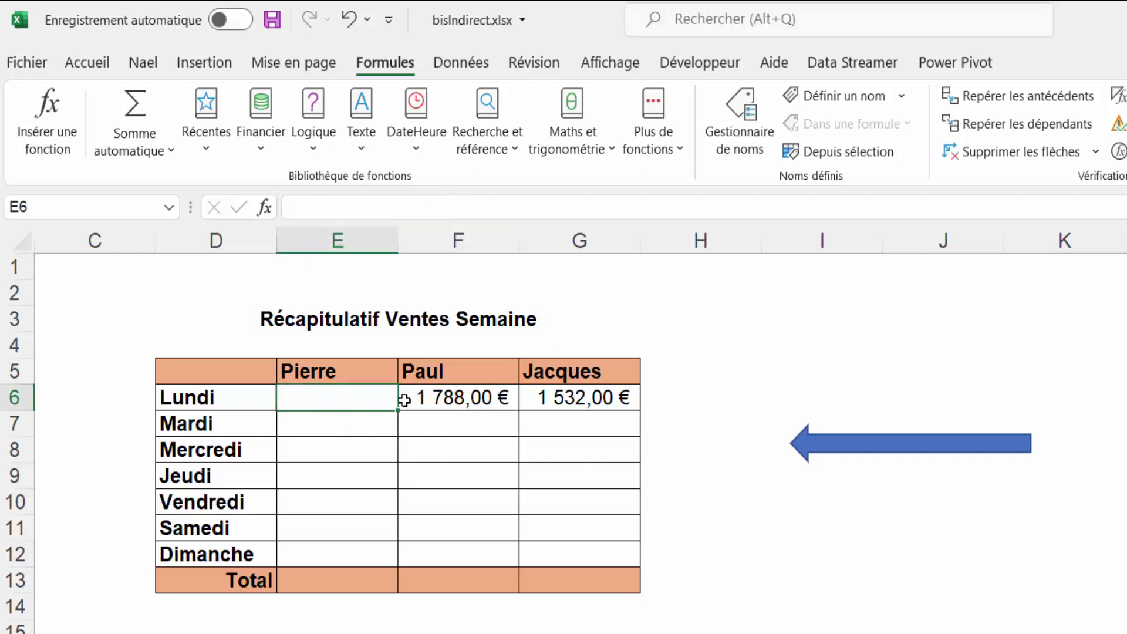
key(ctrl+z)
click(435, 207)
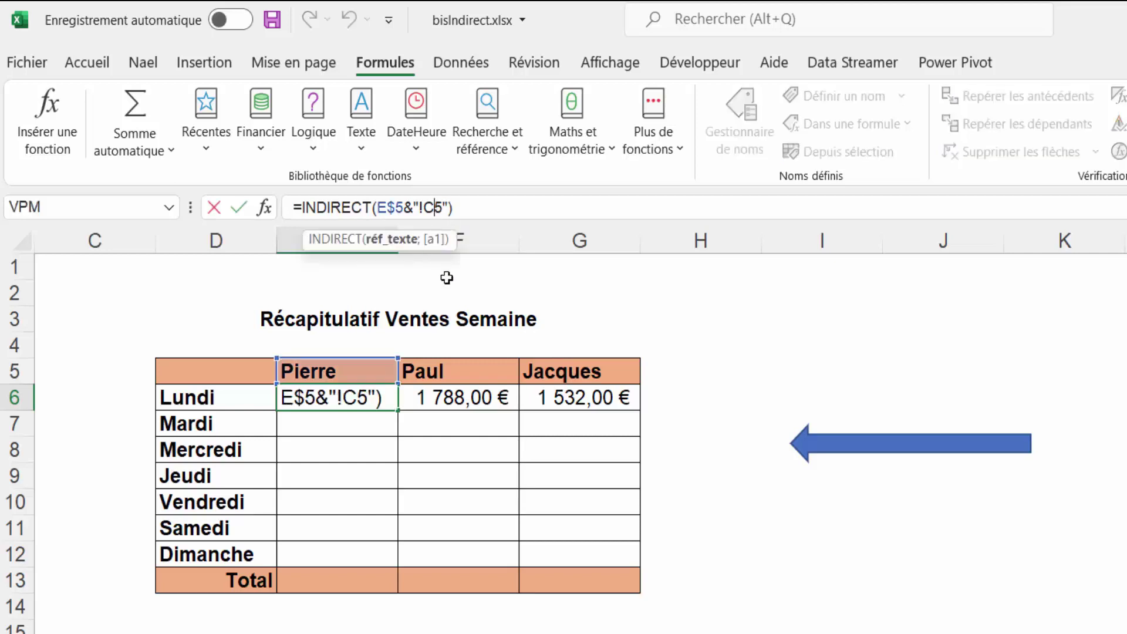
key(Delete)
text(&ligne)
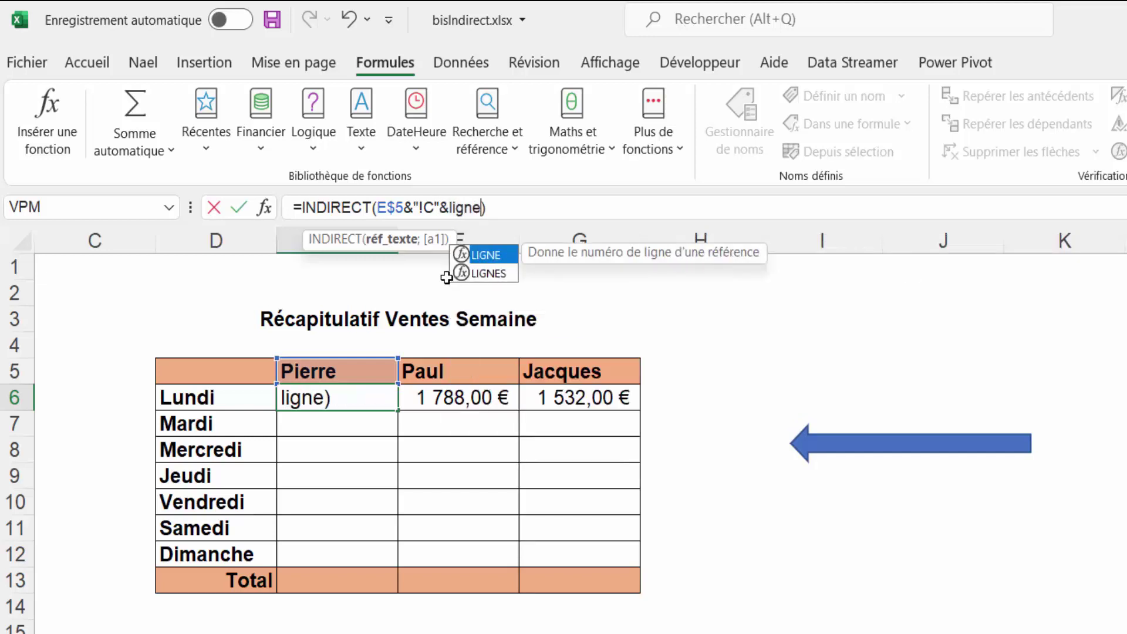
text(()
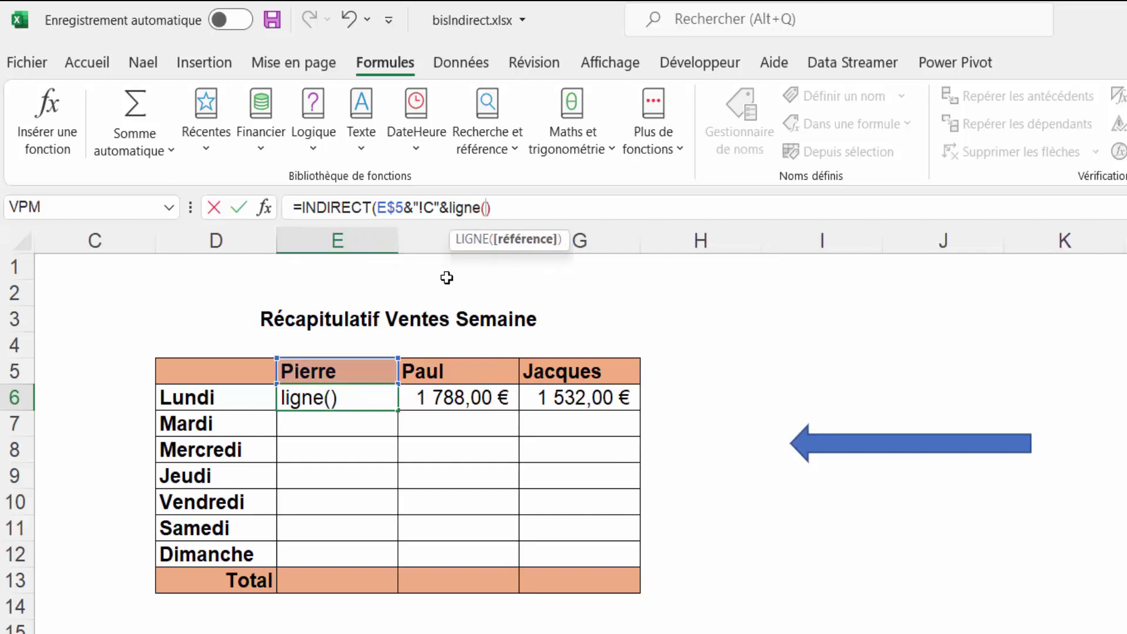
text())
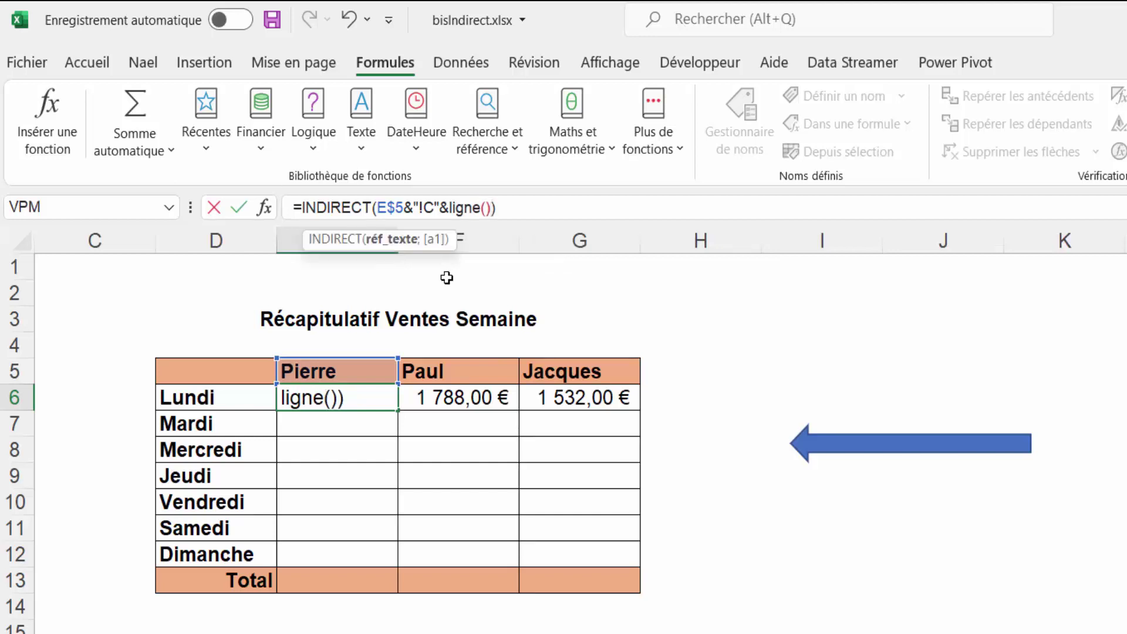
key(Return)
click(348, 399)
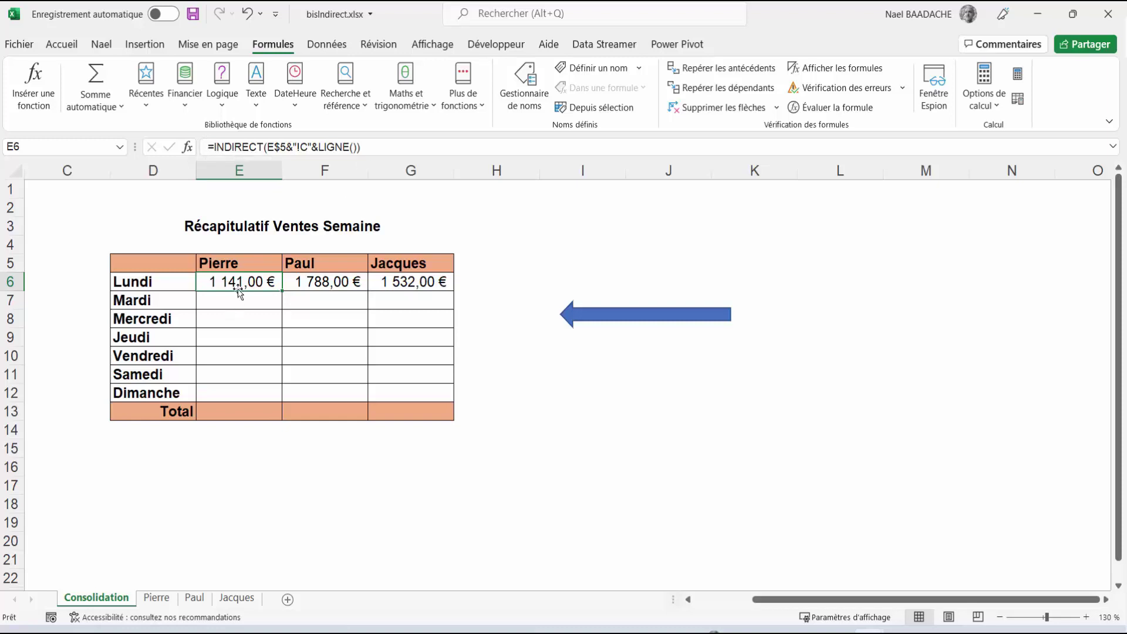
- Compare Pierre's sheet figures, Monday 1 036 and Mardi 1 141, counting rows down column B
click(155, 598)
click(218, 247)
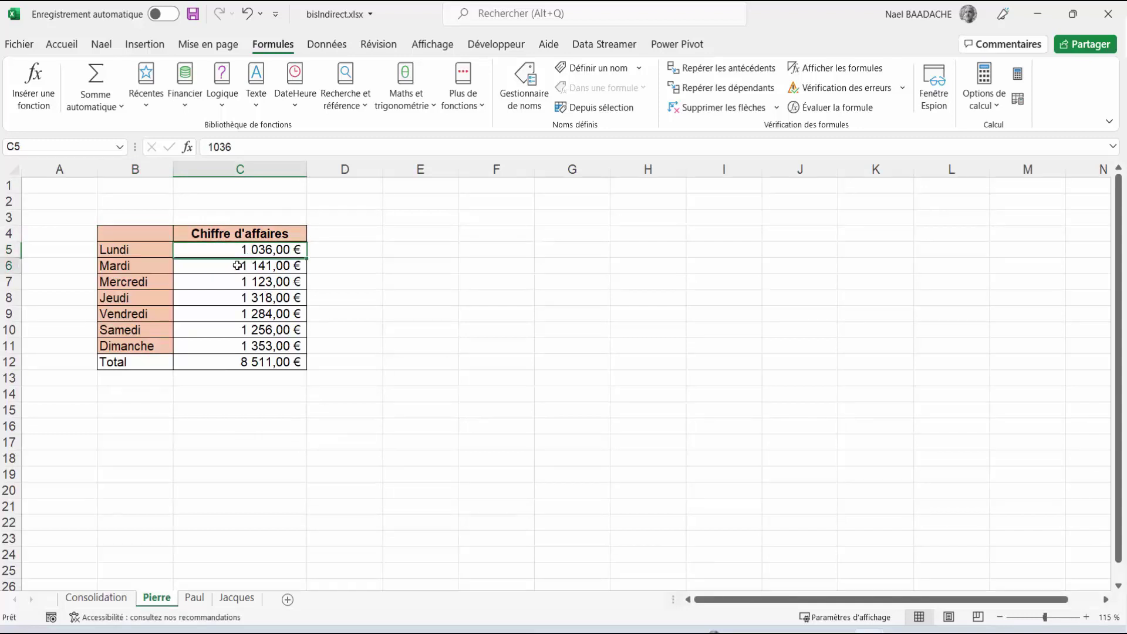
click(237, 266)
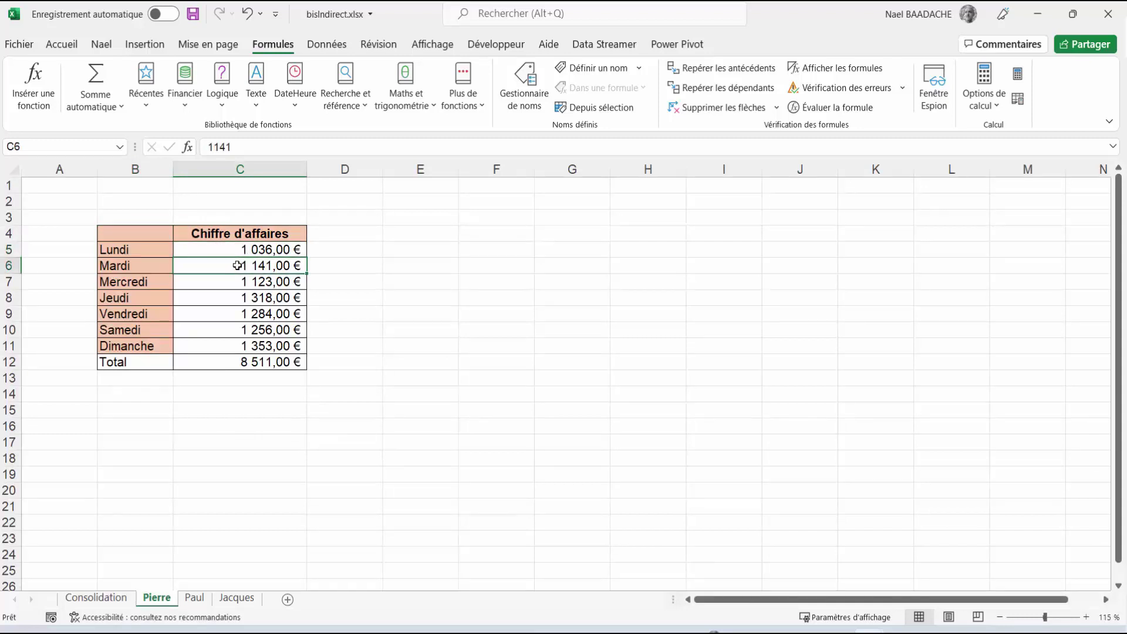
click(135, 183)
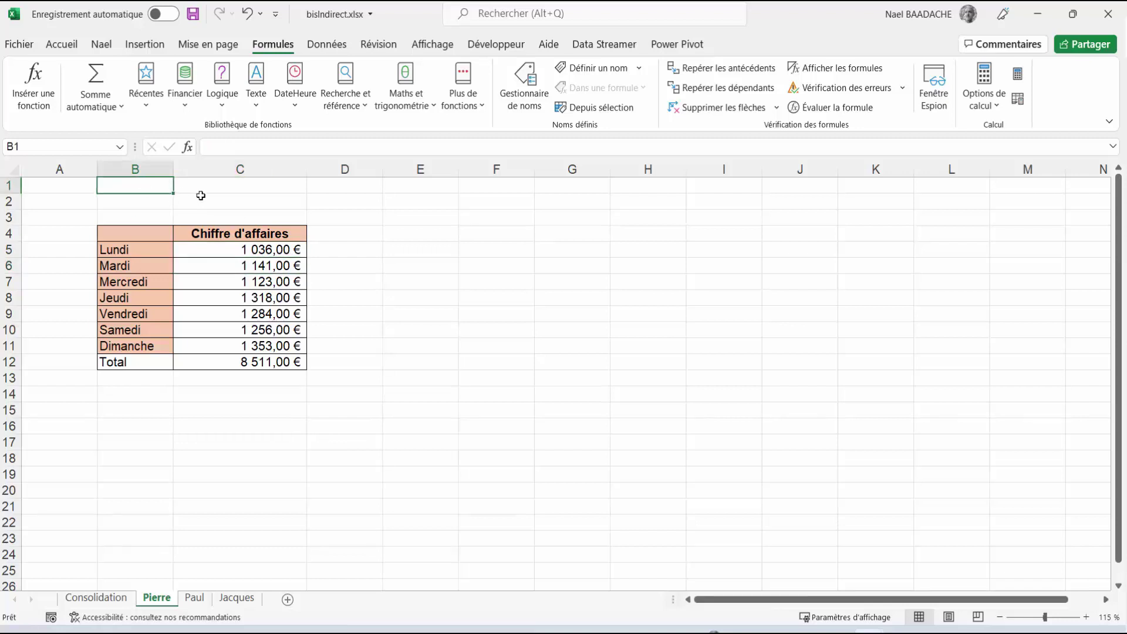
key(Down)
key(Down)
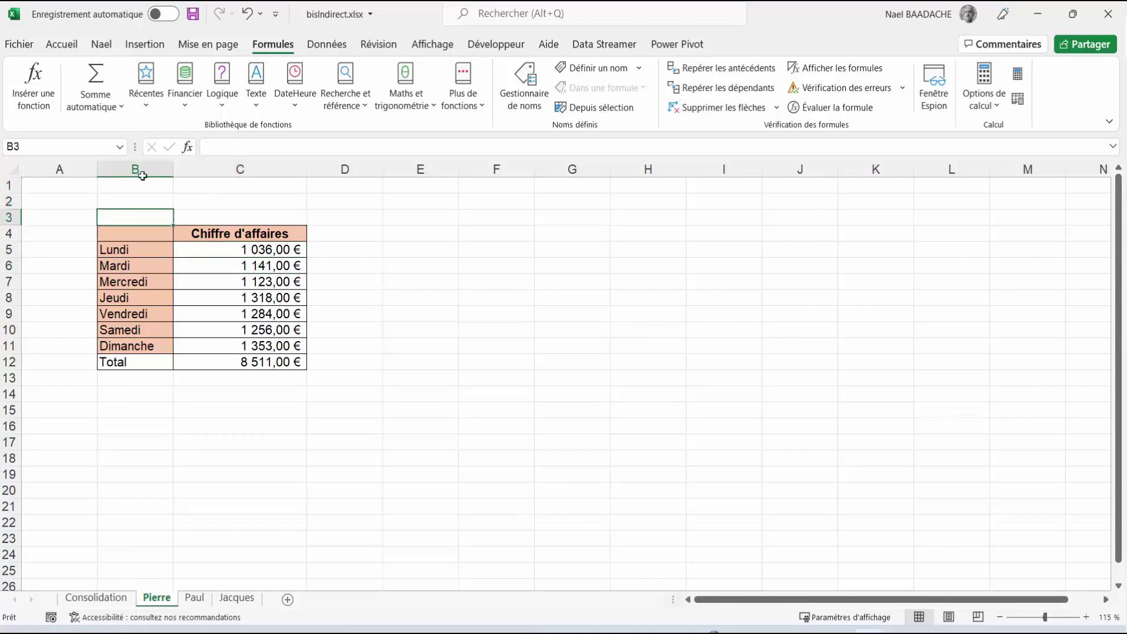
click(138, 185)
click(143, 202)
click(144, 221)
click(129, 232)
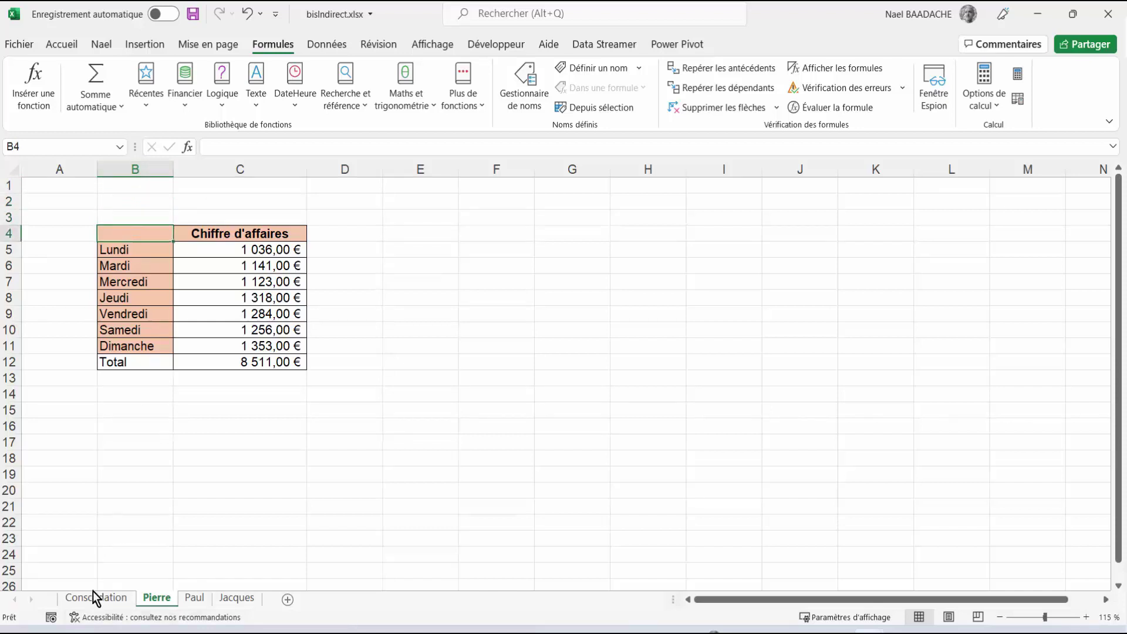
click(135, 458)
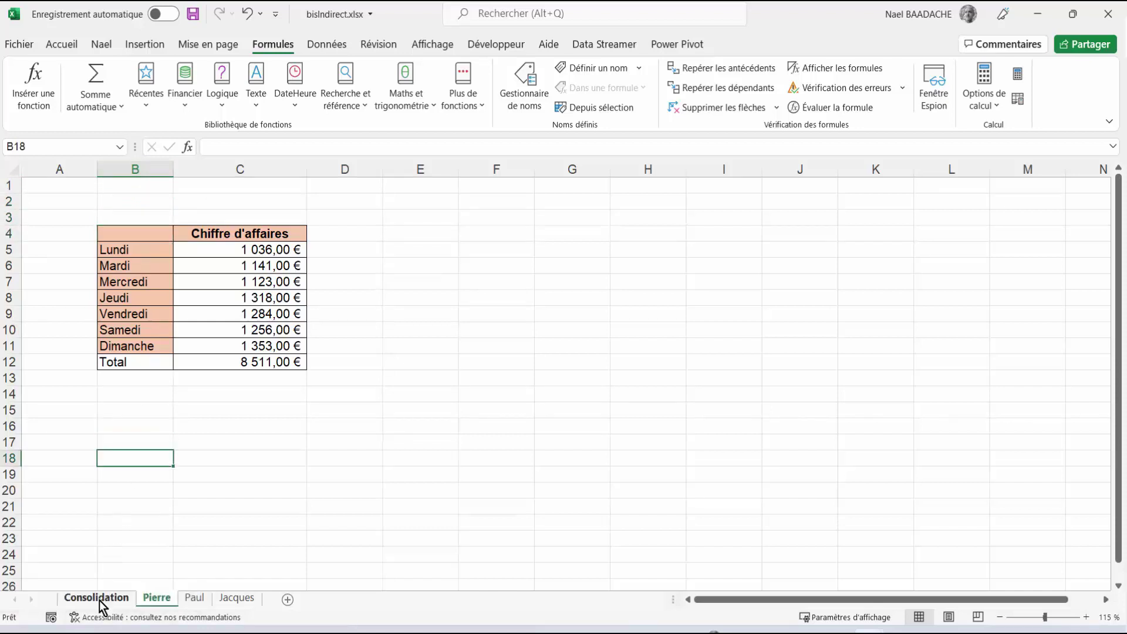
- On Consolidation, move the blue arrow to the right of the summary table on row 7
click(99, 598)
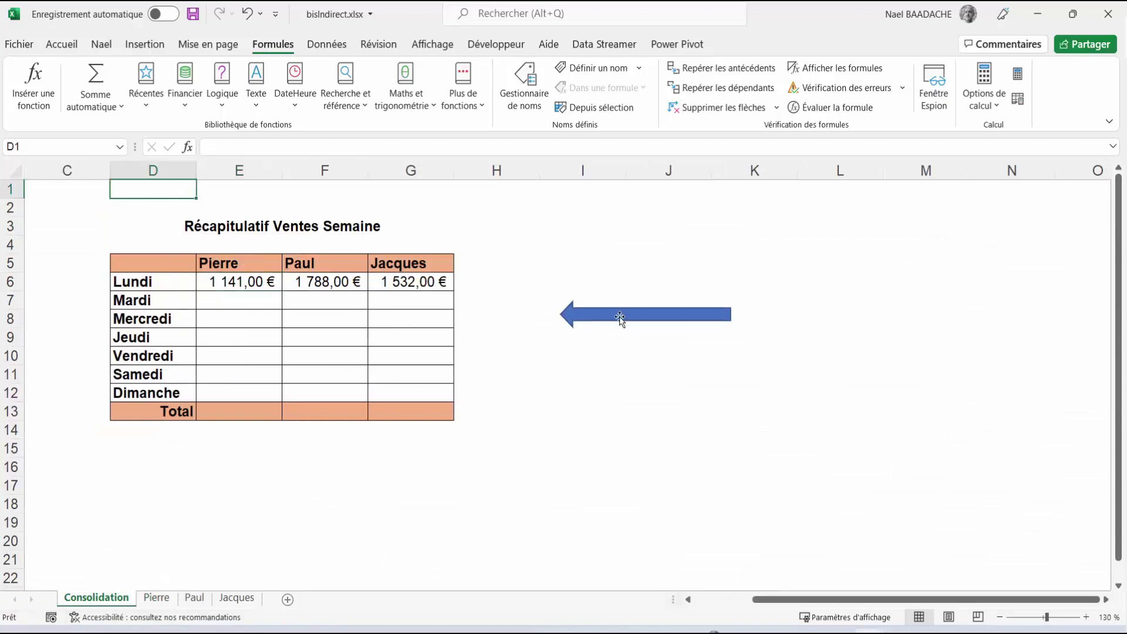
mouse_move(616, 315)
mouse_down()
mouse_move(211, 188)
mouse_move(80, 207)
mouse_move(97, 238)
mouse_up()
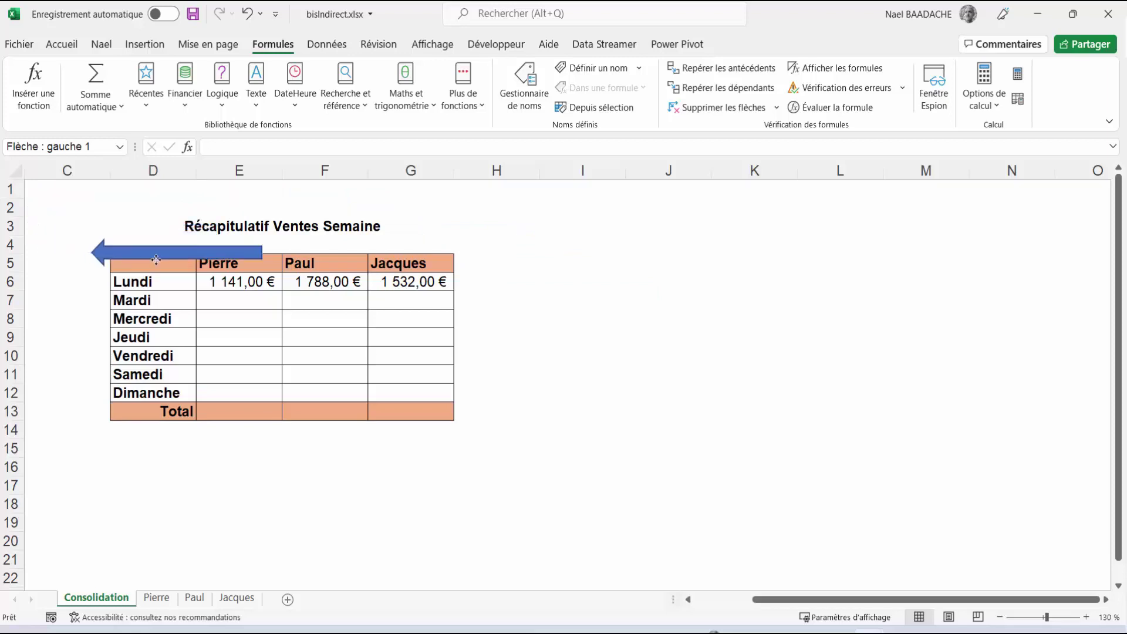
drag(97, 239, 156, 265)
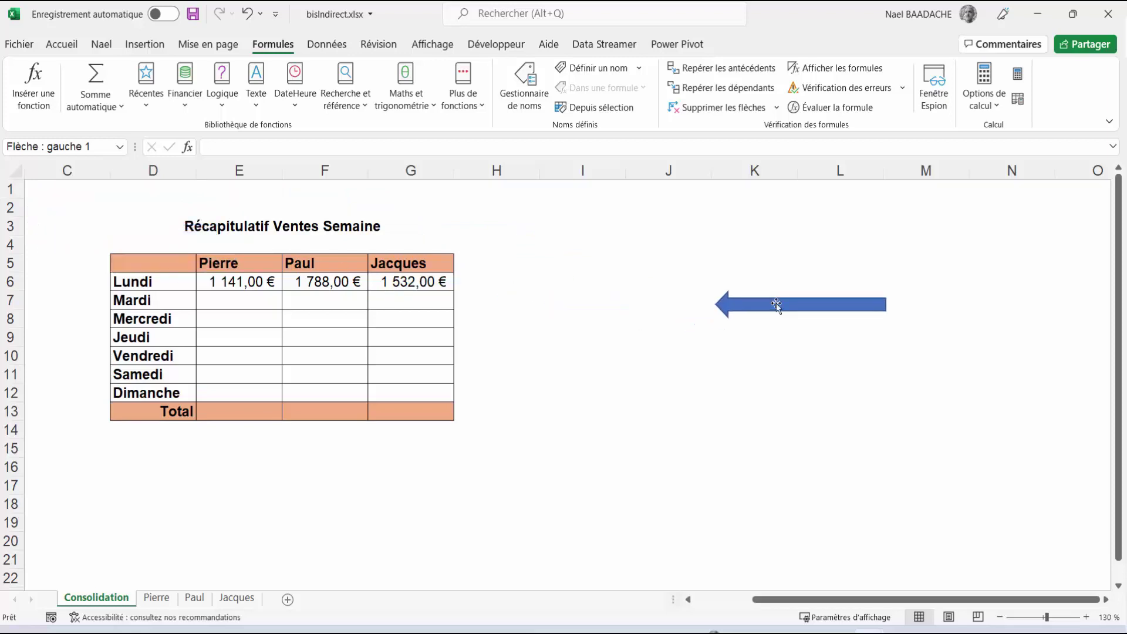
drag(328, 285, 779, 304)
- Look through the Pierre, Paul and Jacques sheets, then return to Consolidation and select E6
click(155, 603)
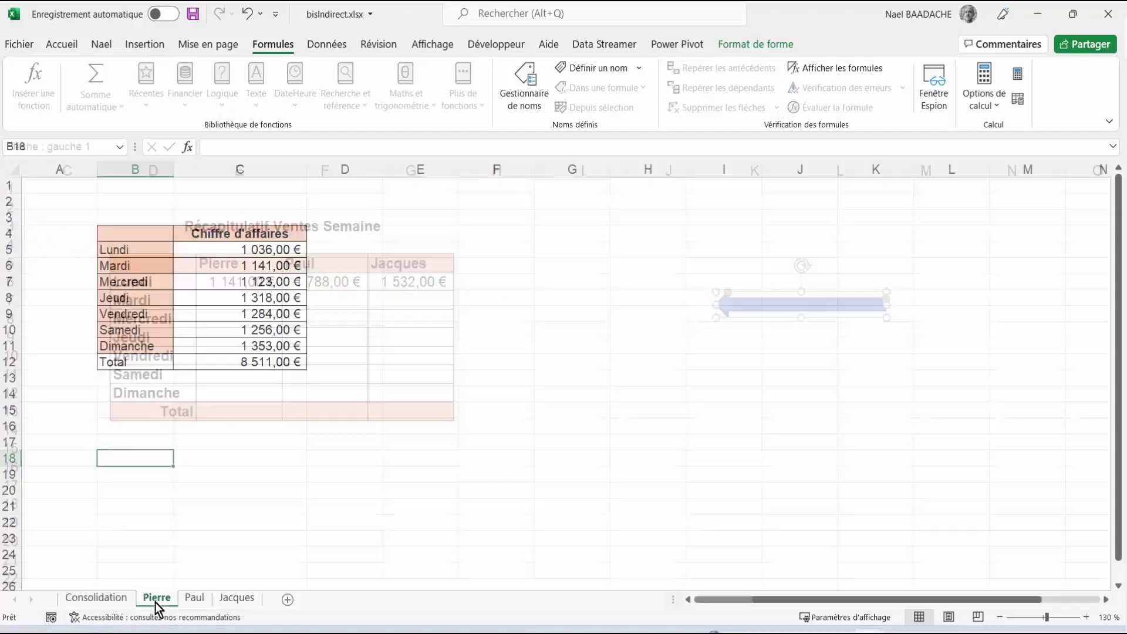
click(192, 599)
click(238, 597)
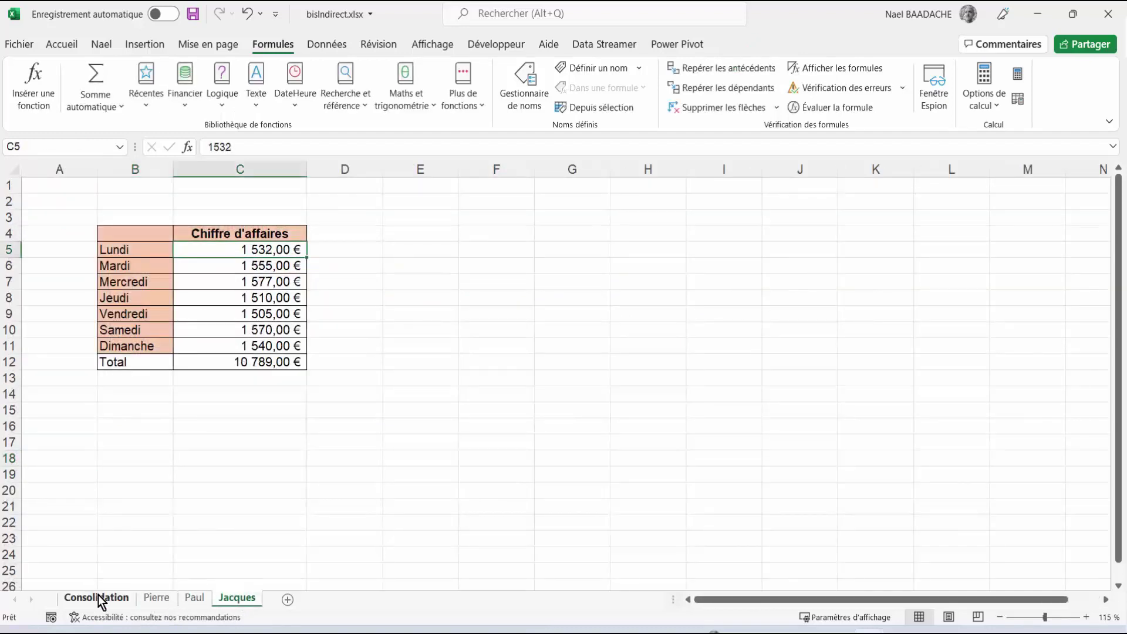
click(98, 594)
click(247, 283)
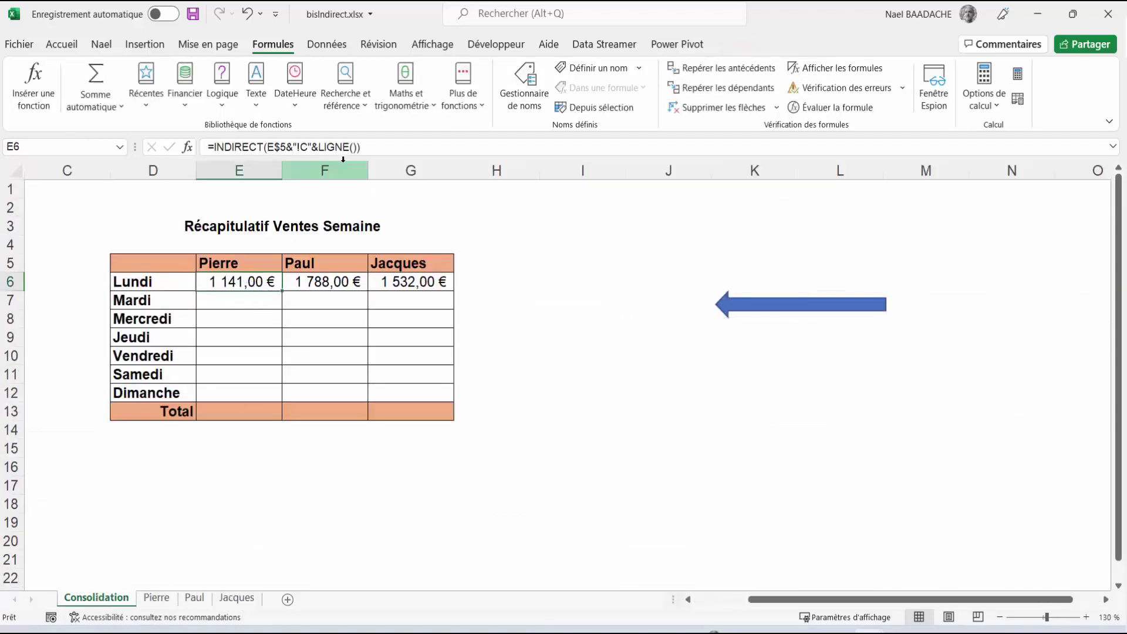
- Append -1 after LIGNE() in E6 so it returns 1 036,00 €, matching the Pierre sheet
click(357, 147)
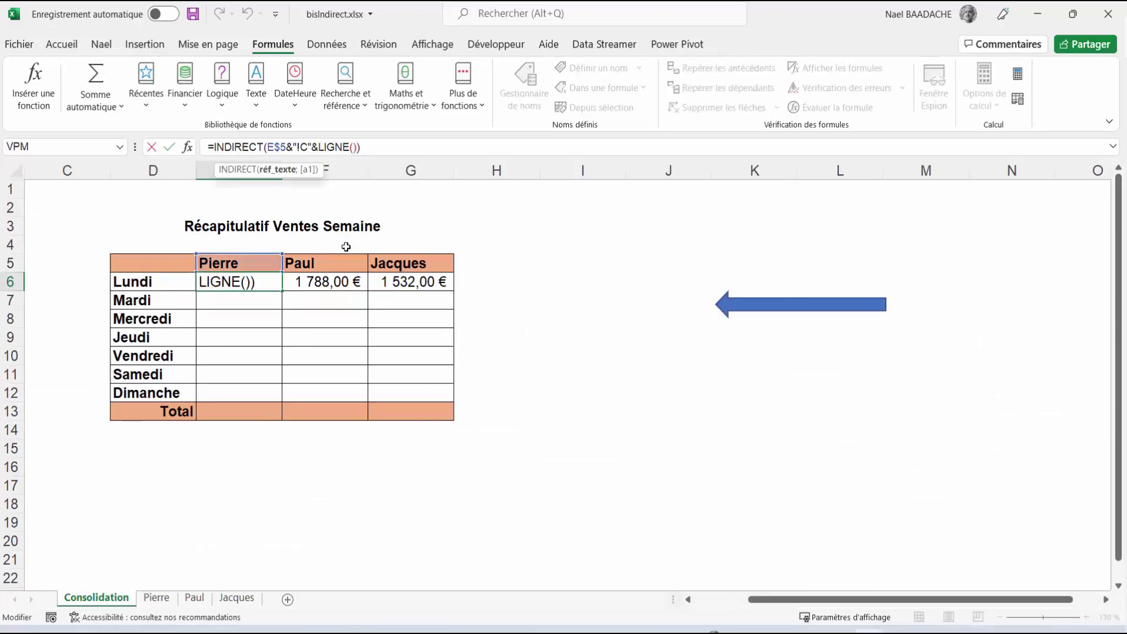
text(-1)
key(Return)
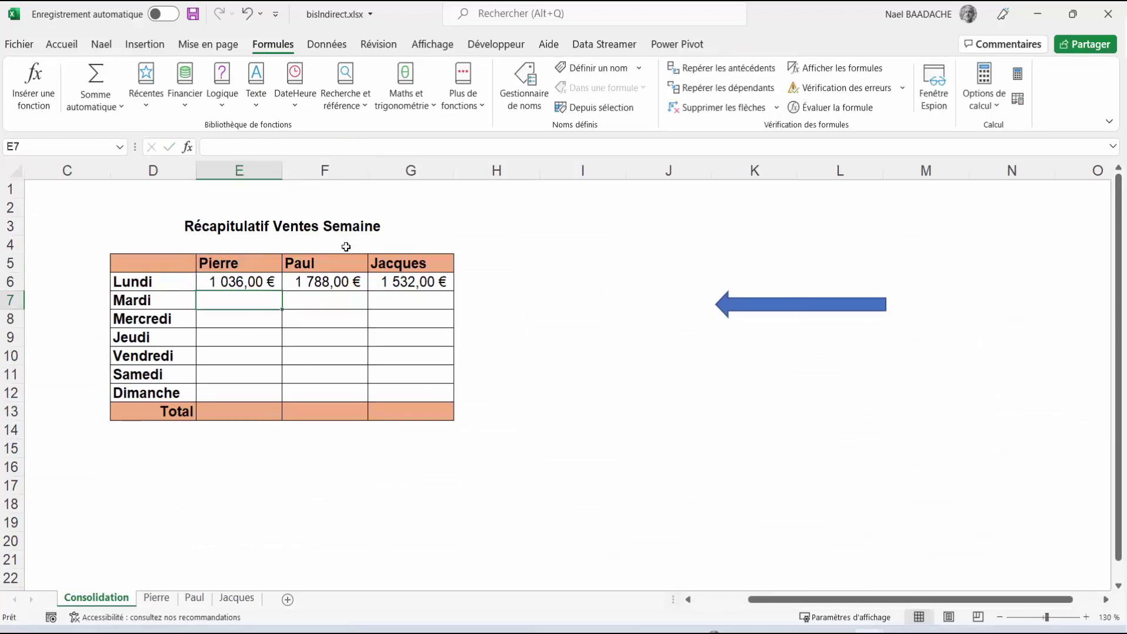
key(Up)
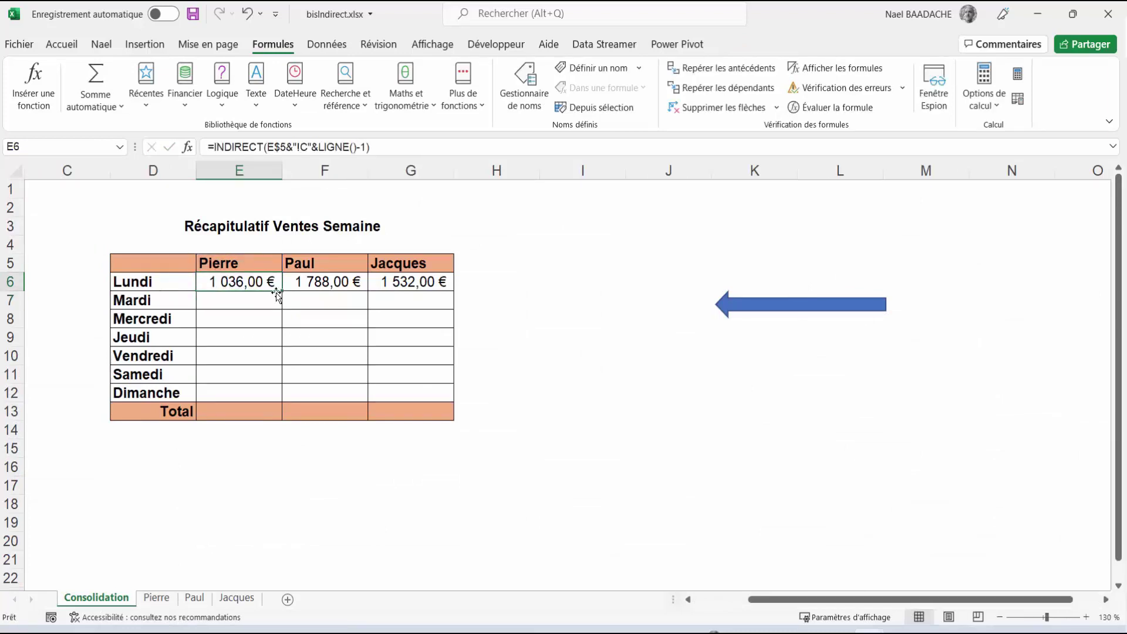
click(157, 597)
click(239, 247)
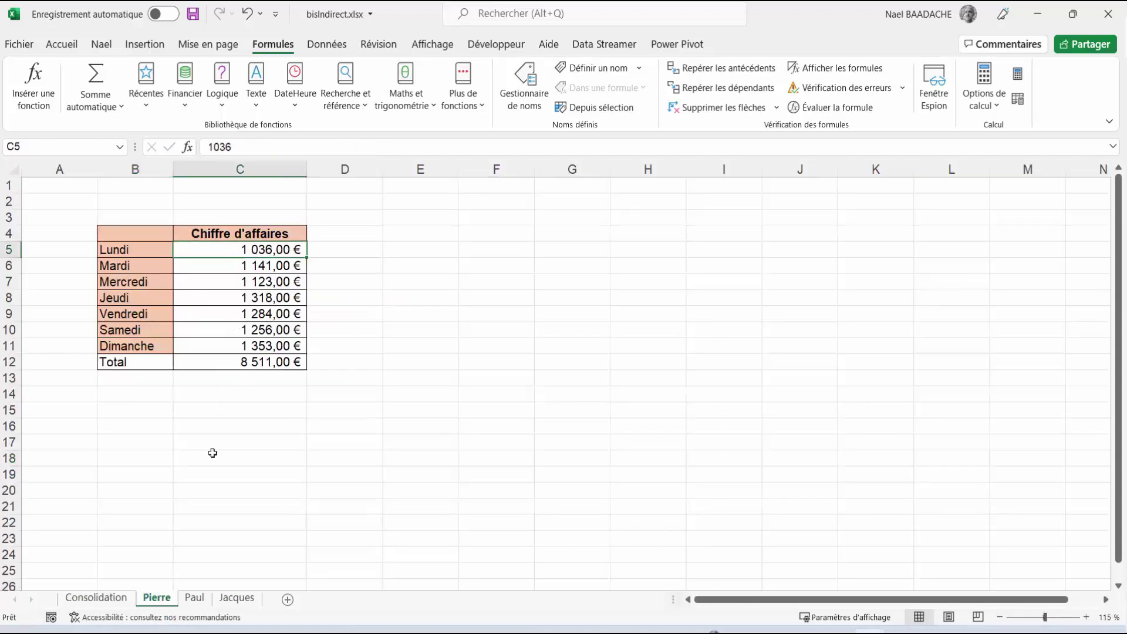
click(93, 599)
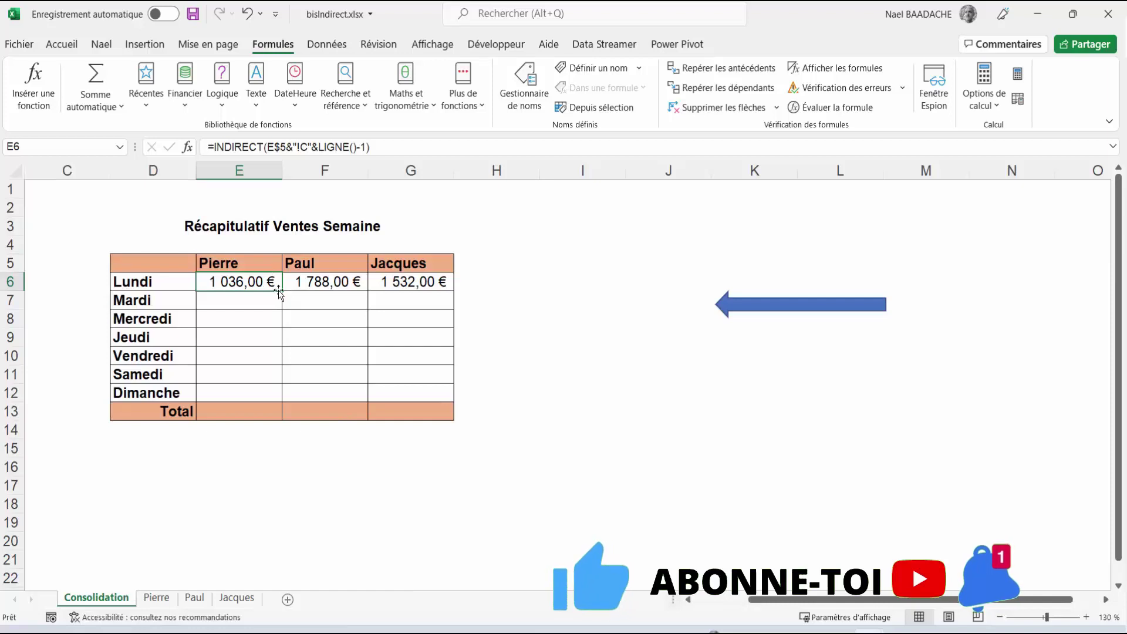
- Fill E6 across to G6 and down to row 12, then total E13:G13 with =SOMME(E6:E12)
drag(283, 291, 437, 291)
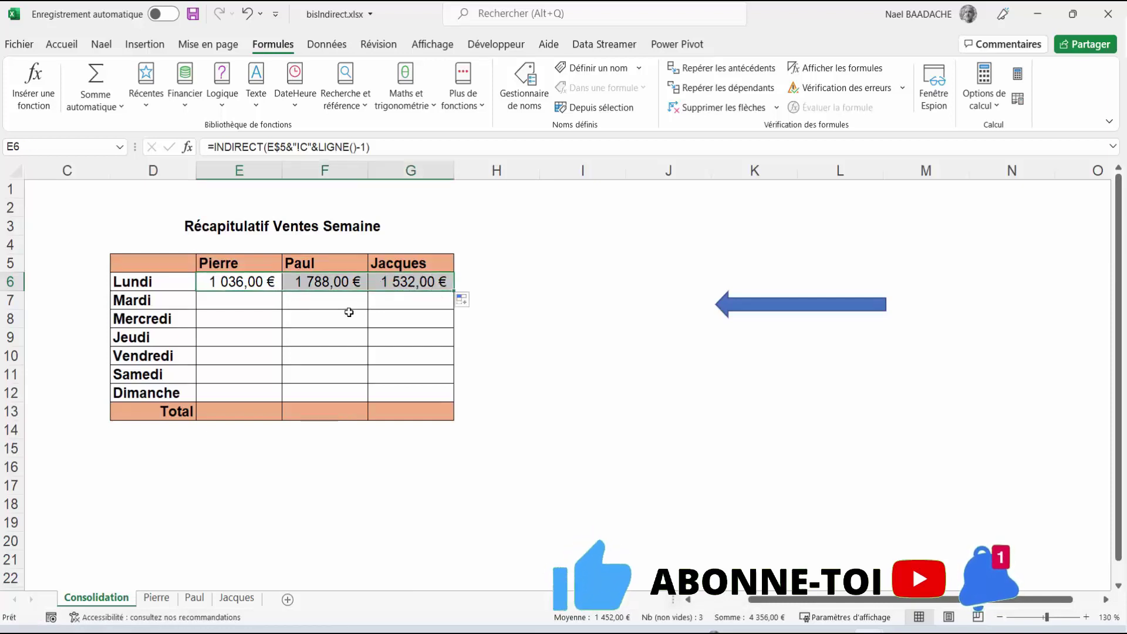
drag(454, 291, 452, 393)
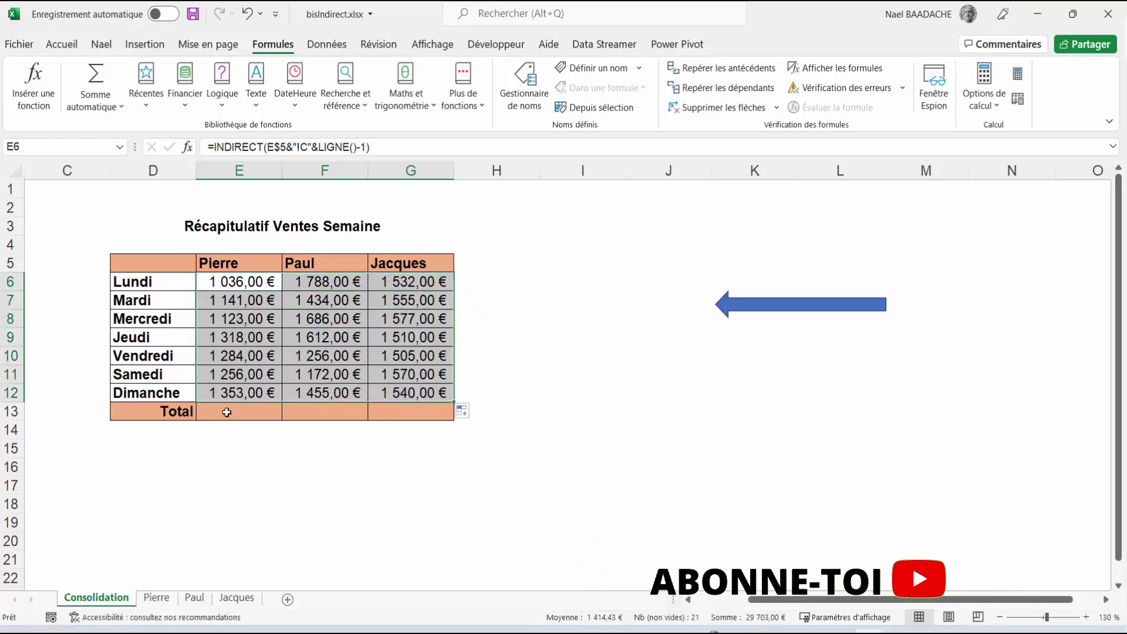
drag(228, 411, 399, 411)
text(=)
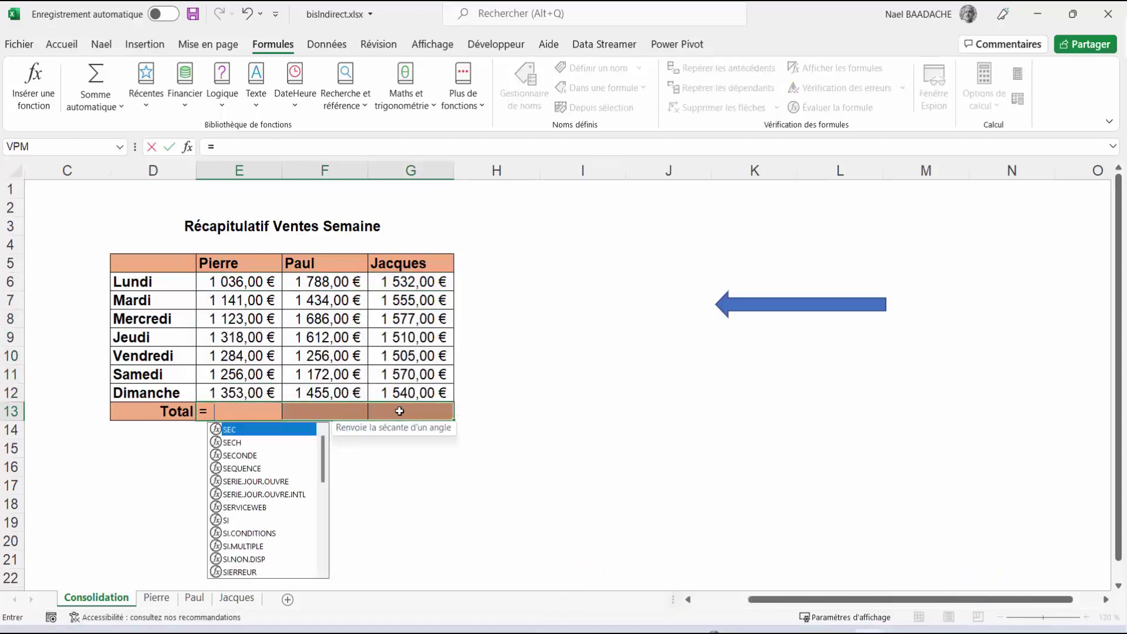
text(somme()
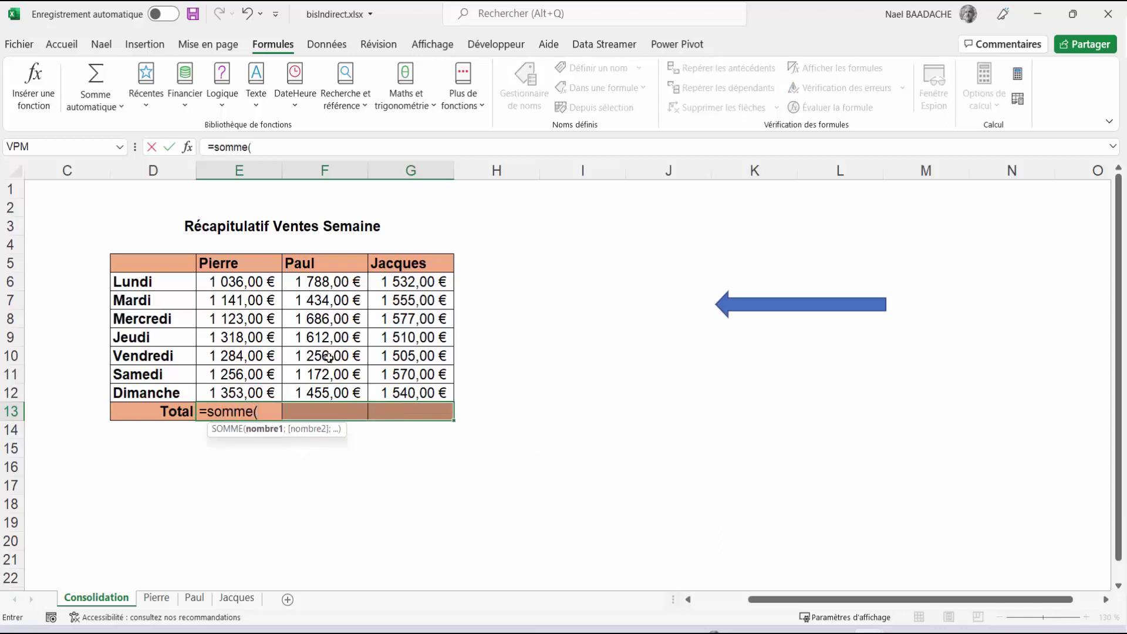
drag(262, 284, 251, 386)
key(ctrl+Return)
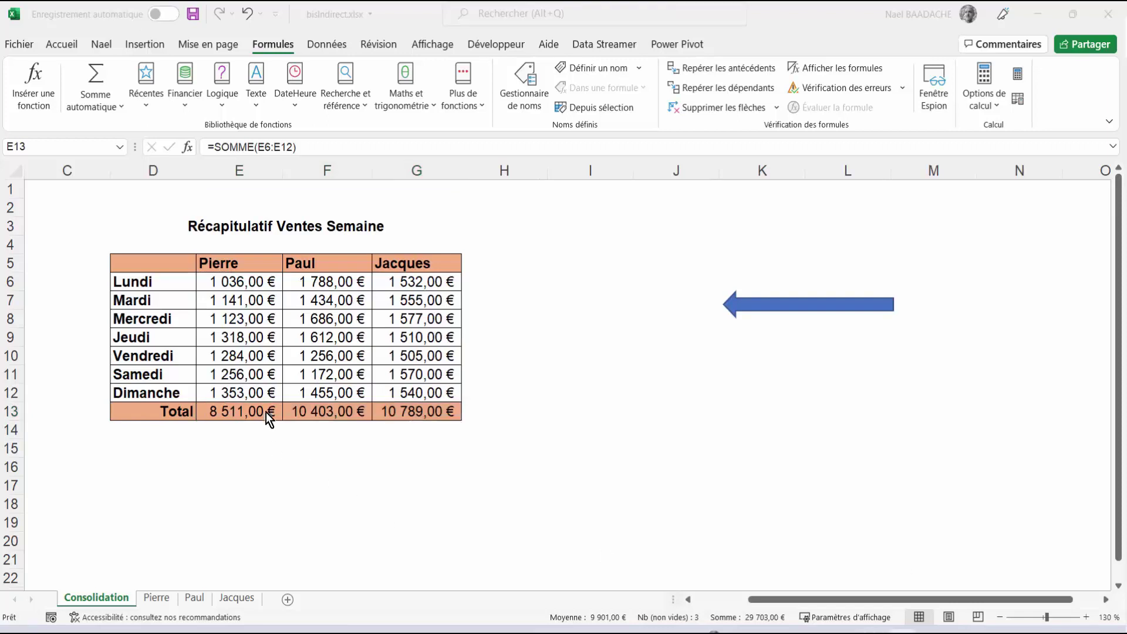
click(235, 280)
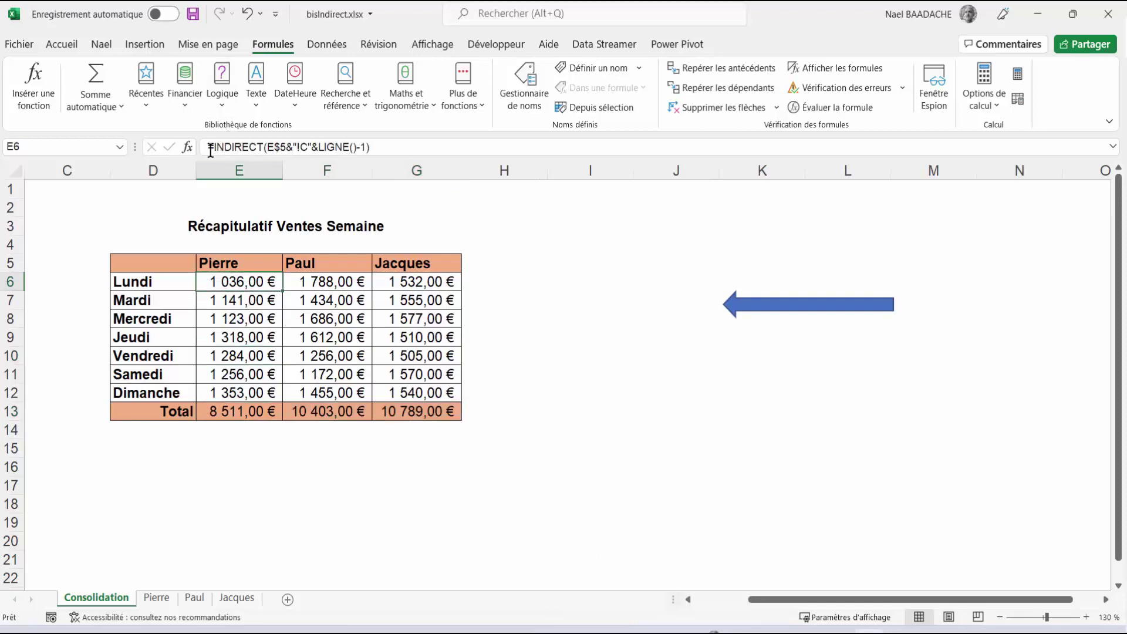